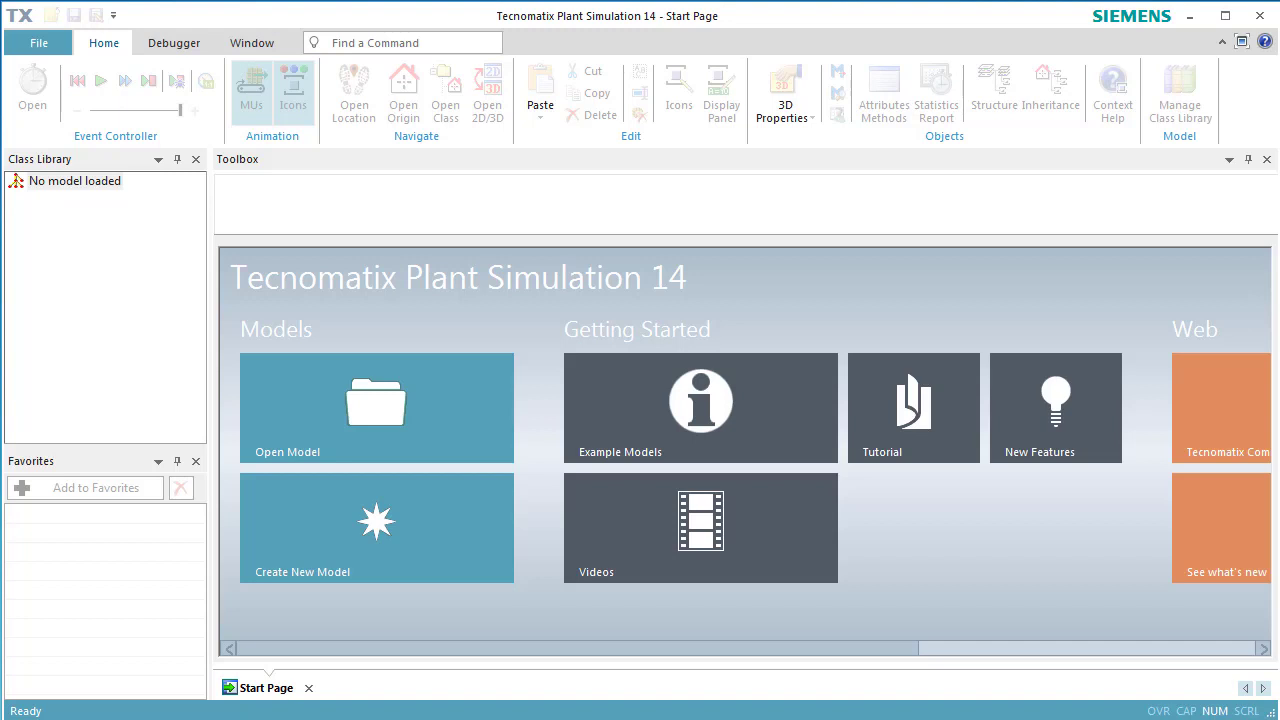
Start a new model from the Create New Model tile on the Start Page.
click(362, 556)
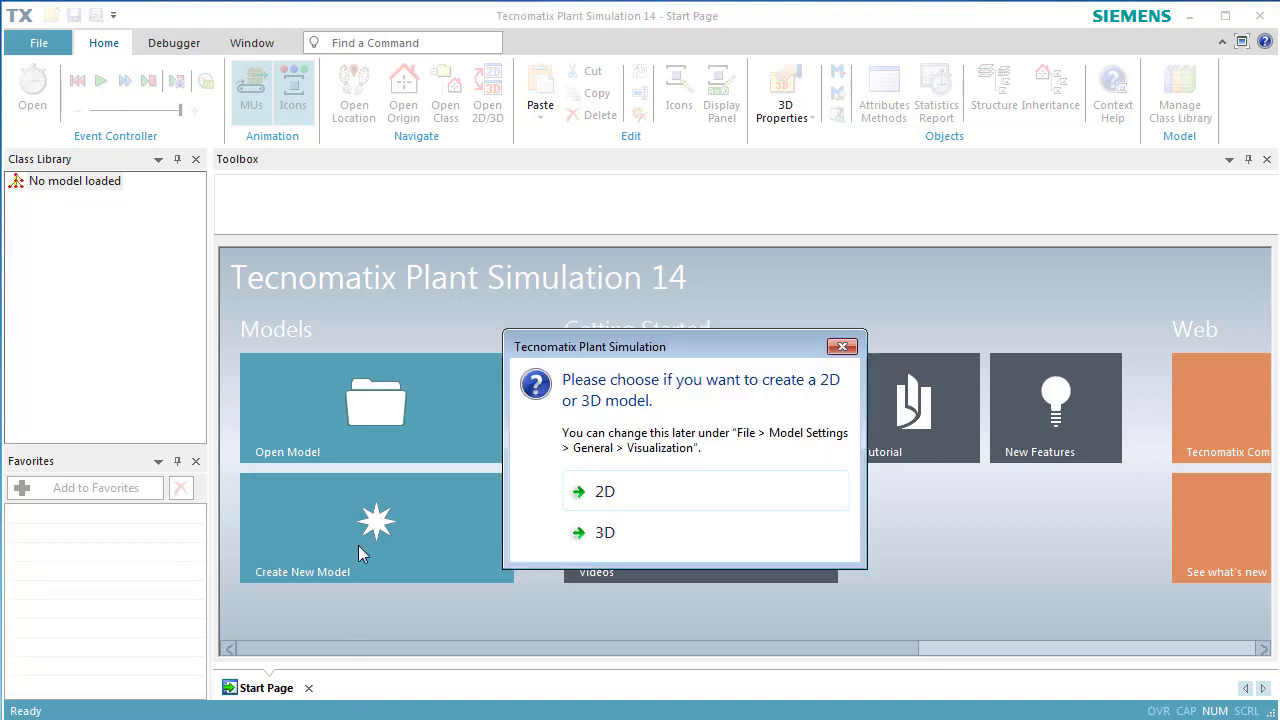
Create a 3D model and show its frame maximized in Planning View, panned top-left.
click(570, 530)
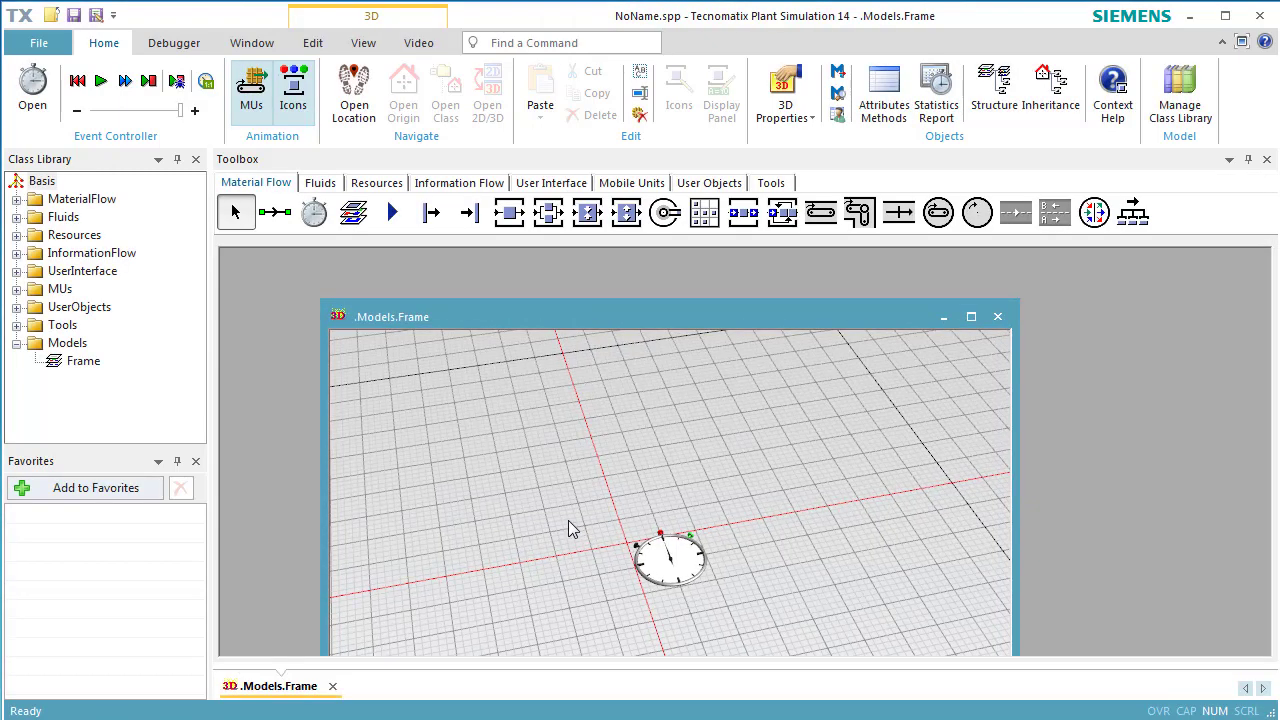
click(363, 43)
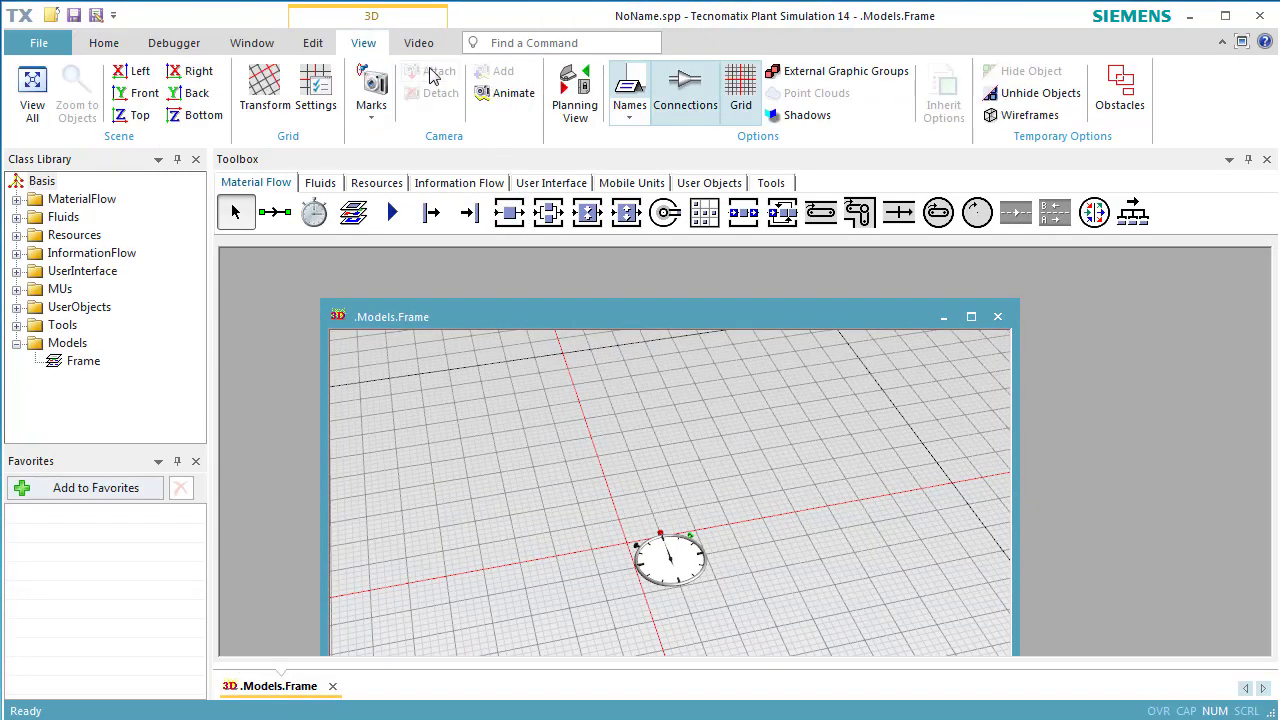
click(575, 105)
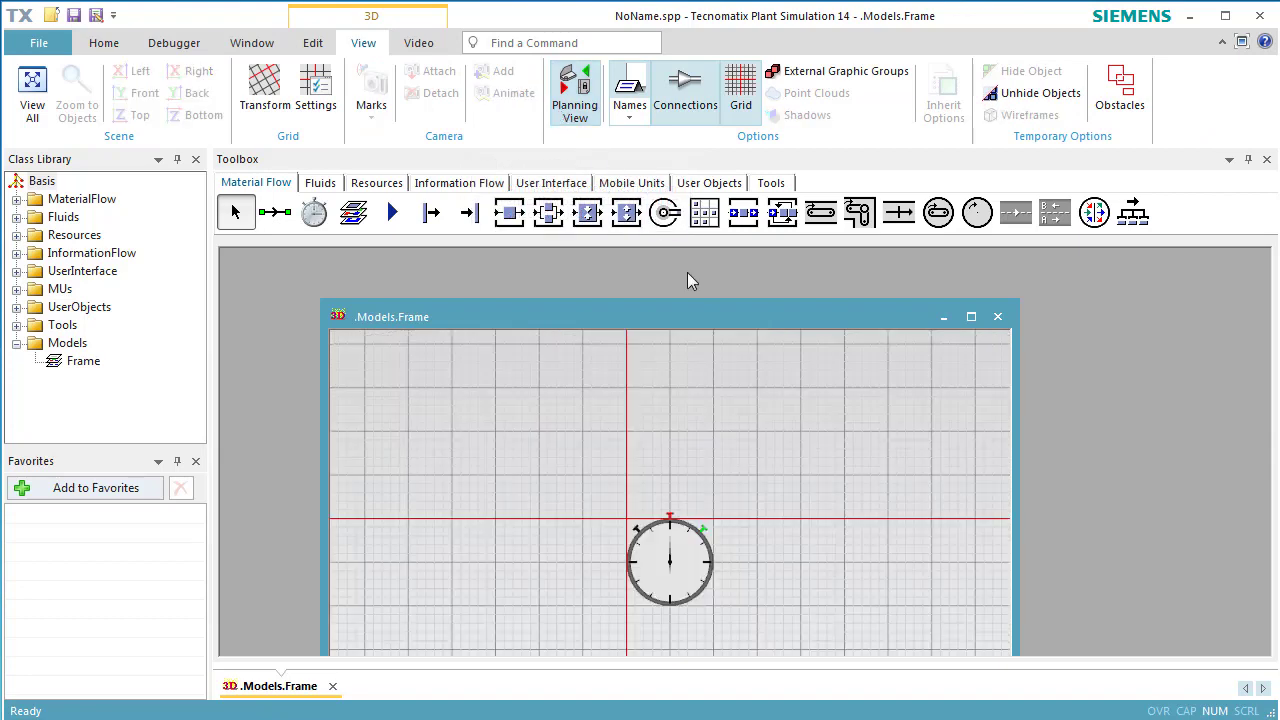
click(971, 318)
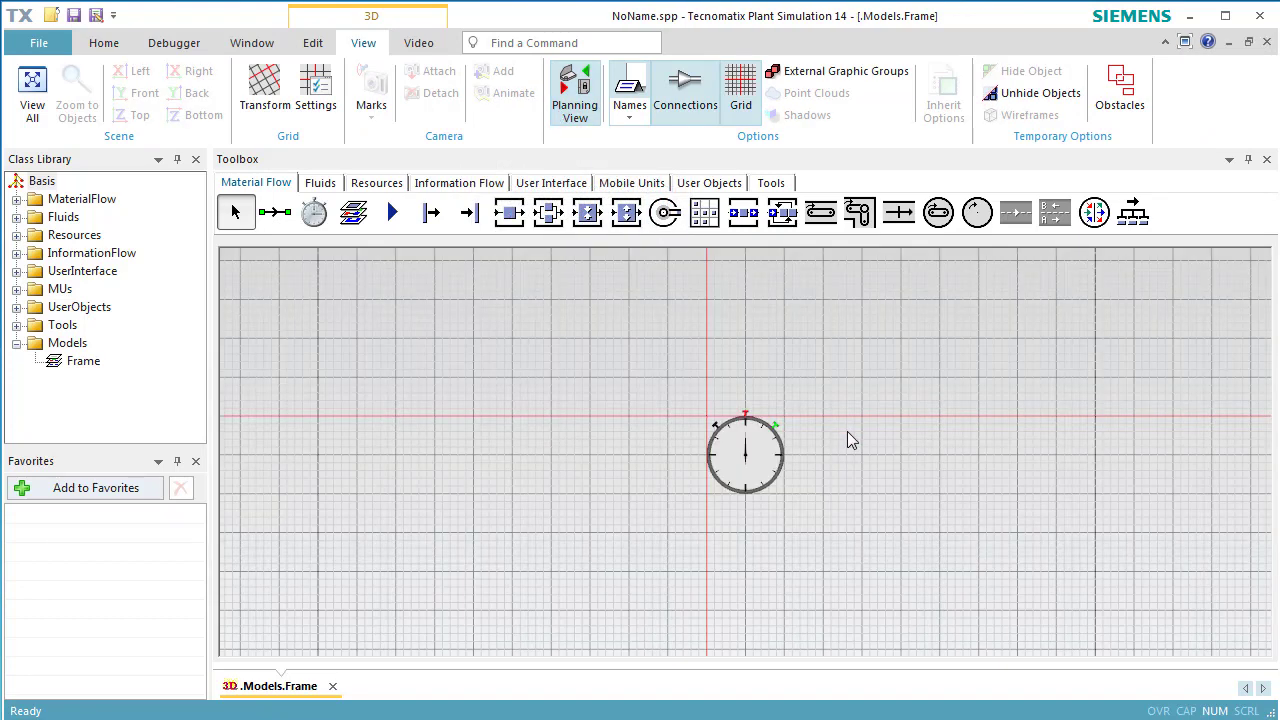
drag(847, 431, 398, 292)
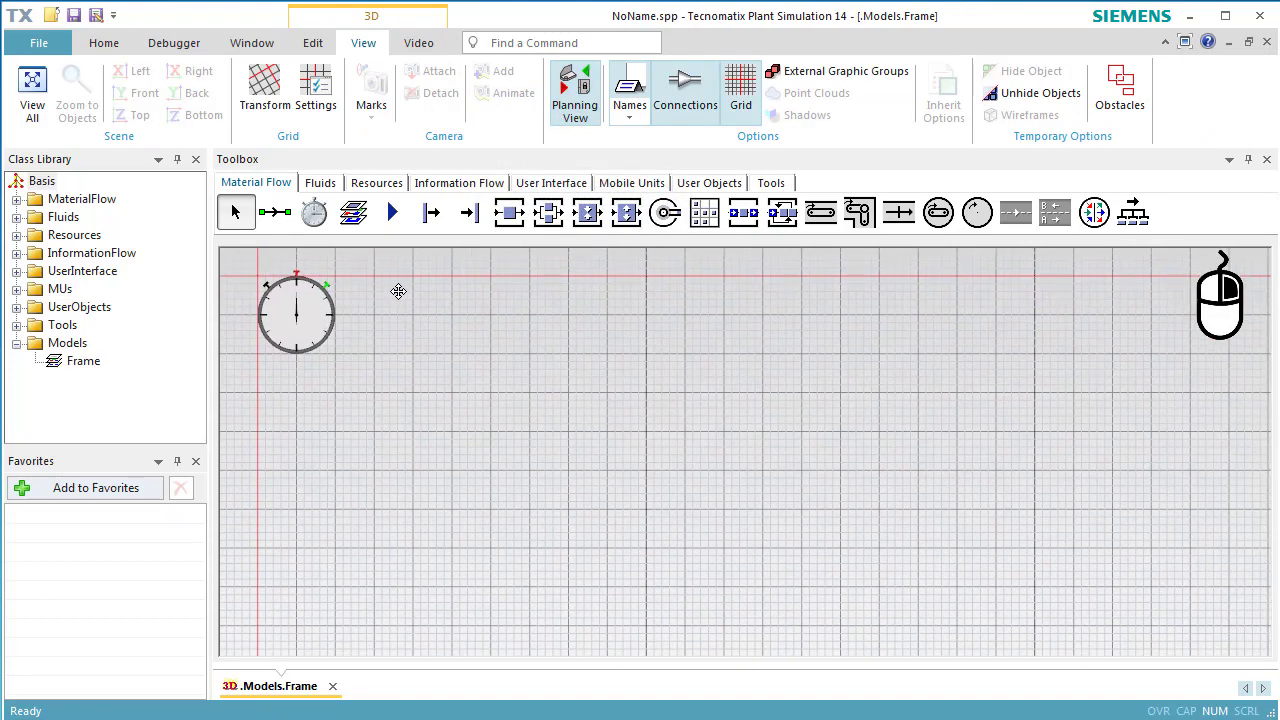
Place a Source, two vertically stacked SingleProc stations and a Drain on the right.
click(431, 212)
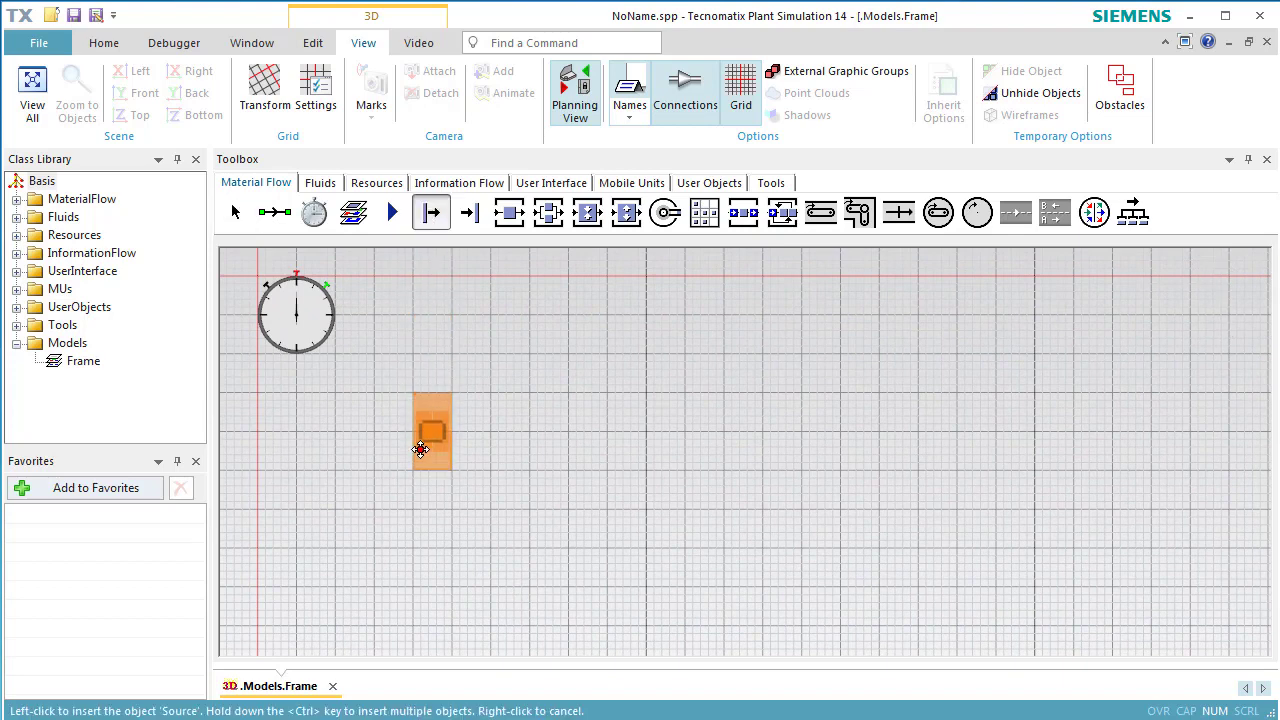
click(316, 505)
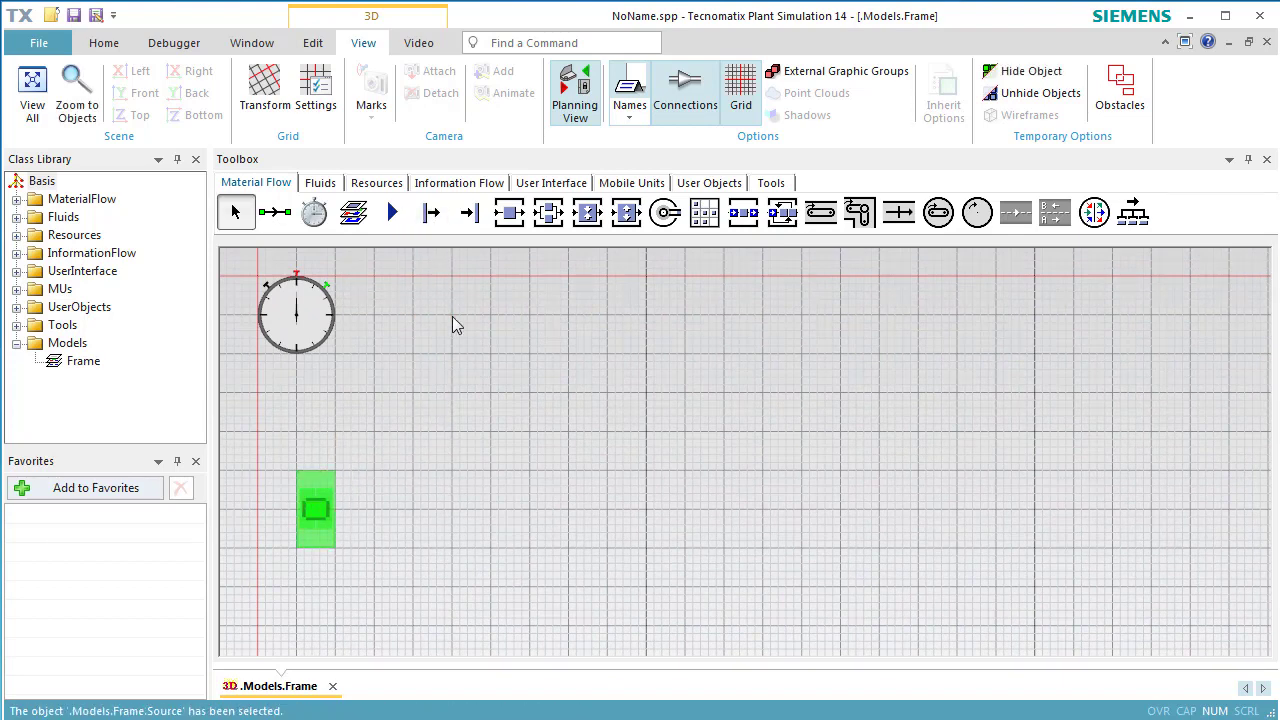
click(502, 220)
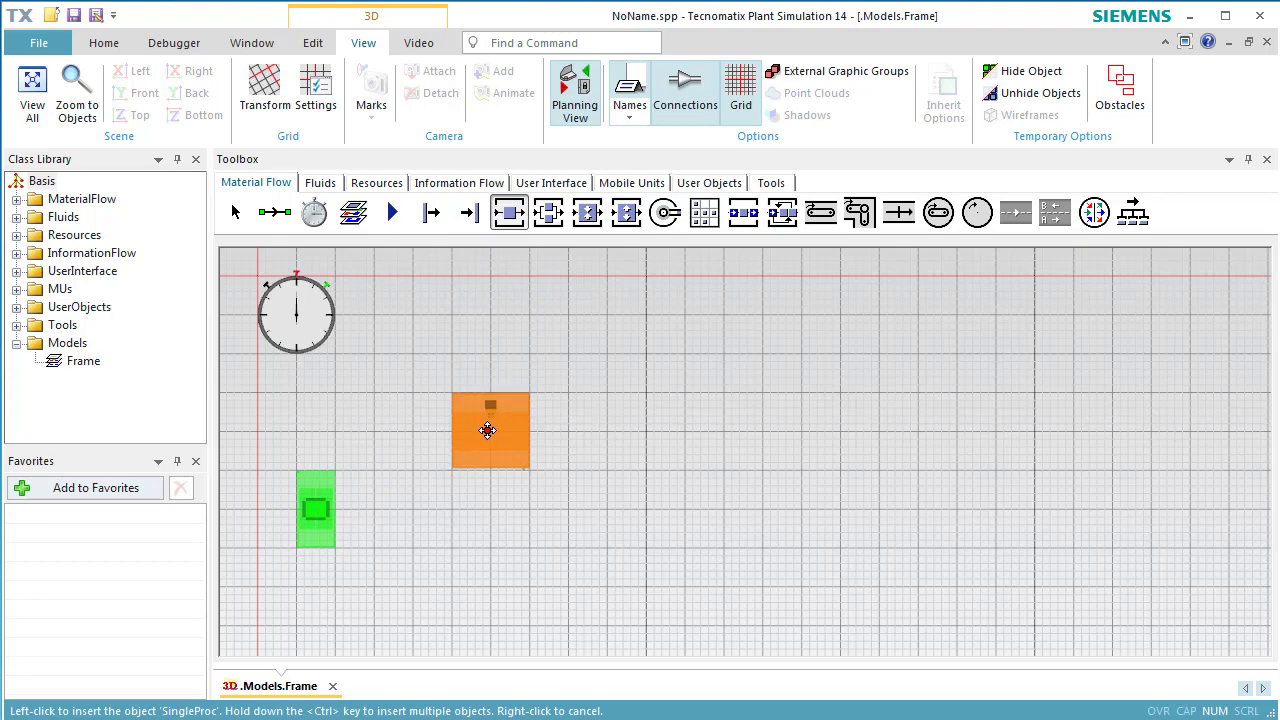
click(488, 433)
click(509, 212)
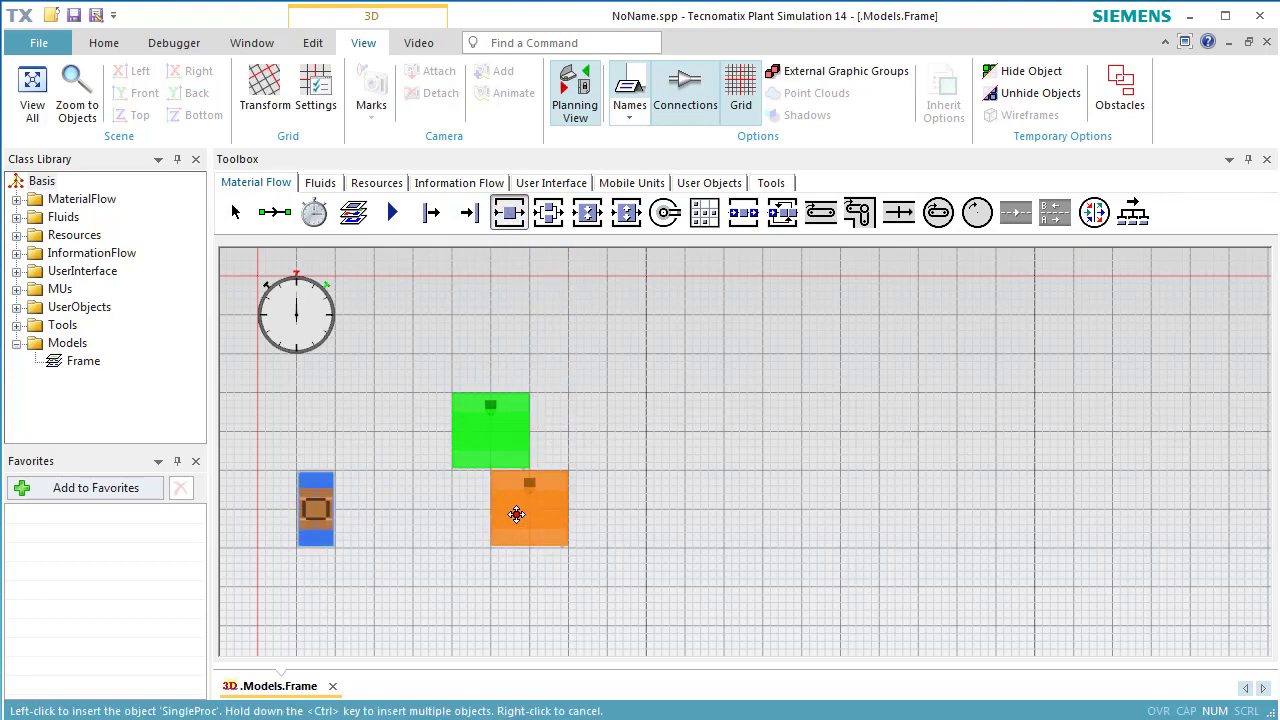
click(485, 589)
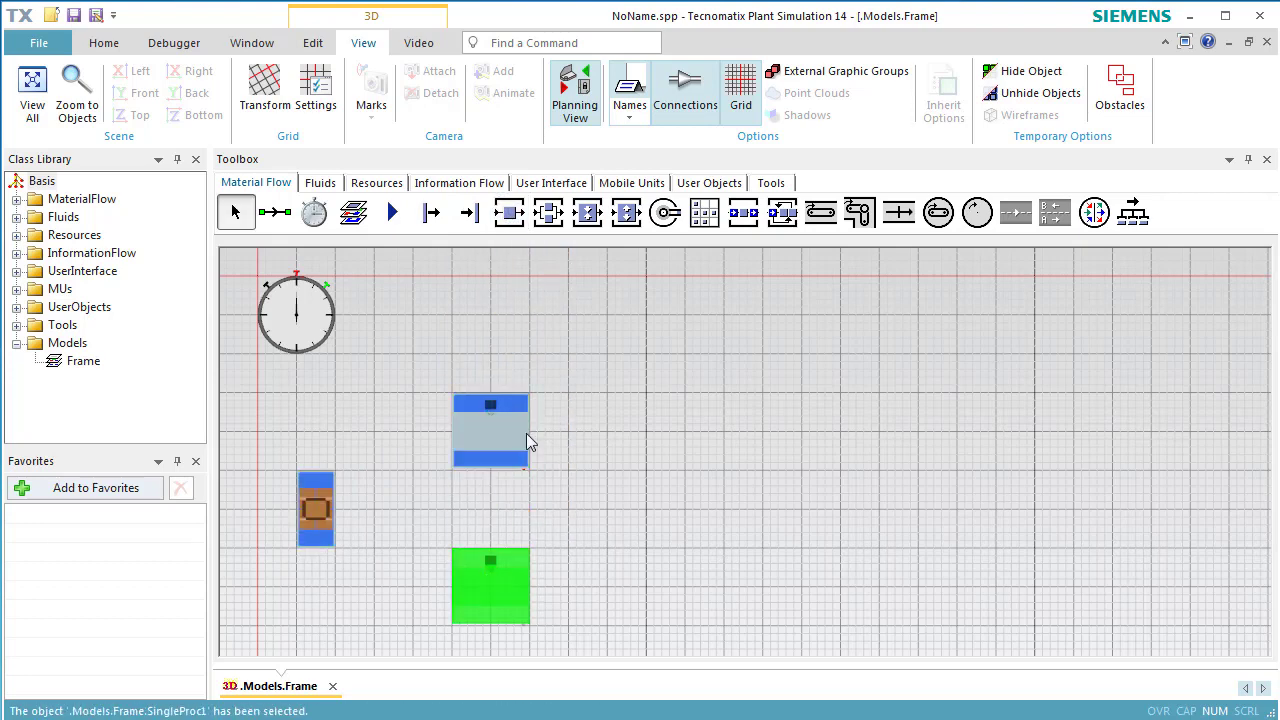
click(472, 220)
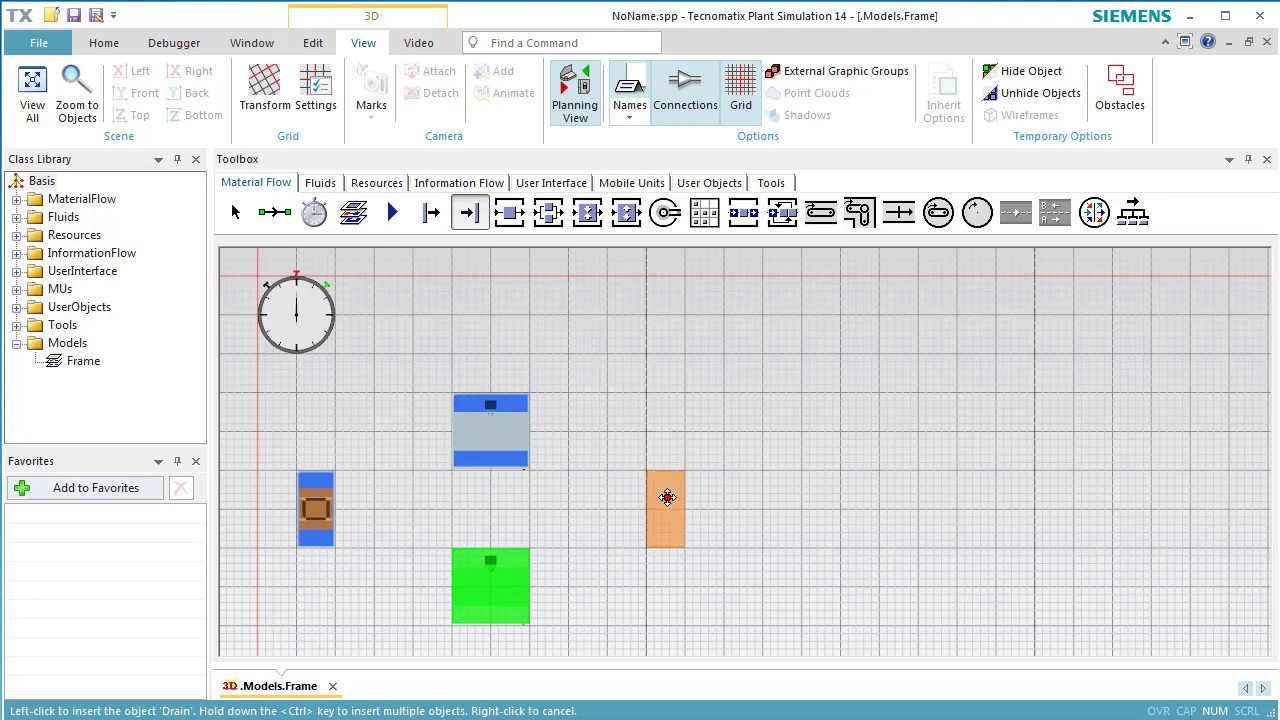
click(667, 505)
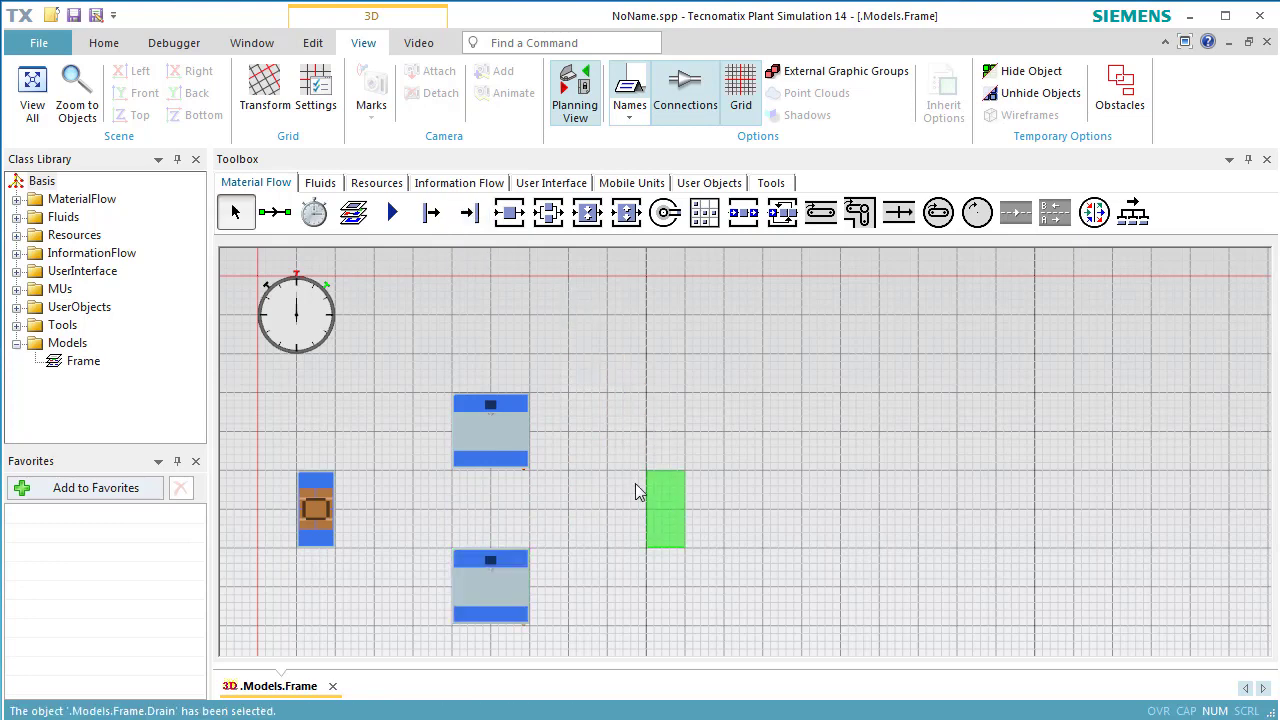
click(288, 229)
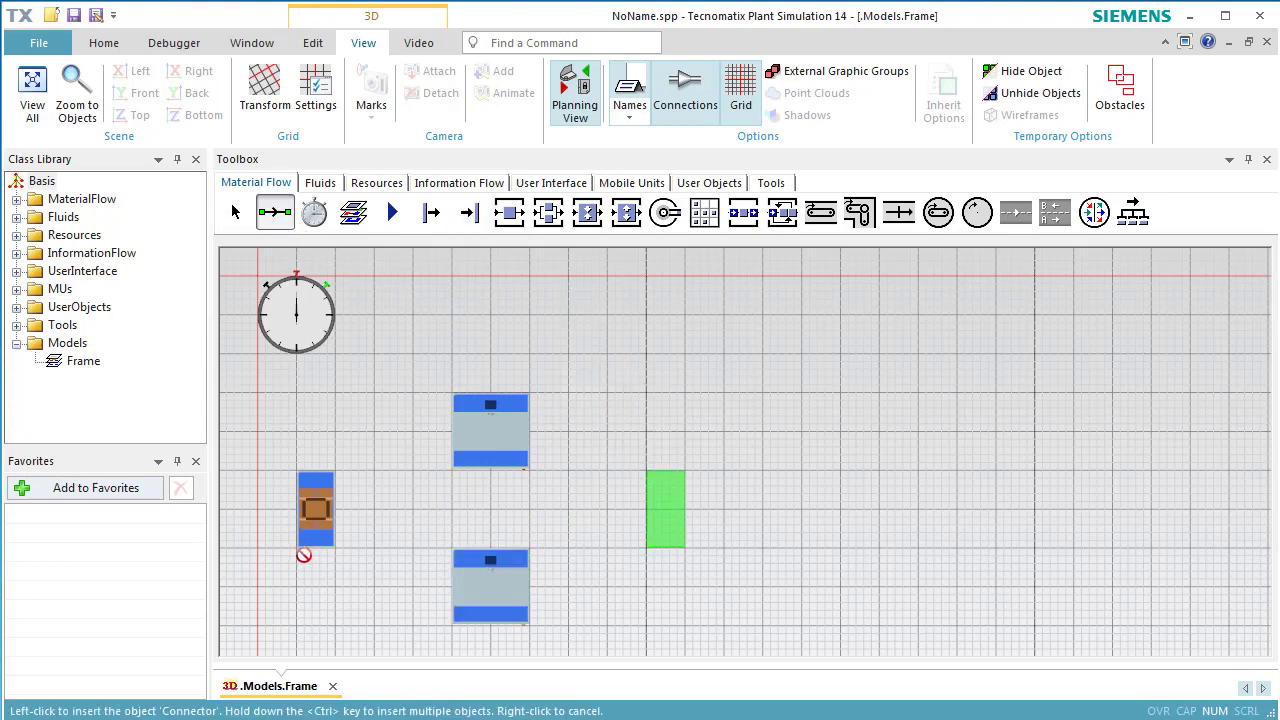
Draw four connectors: Source to each SingleProc, and each SingleProc to the Drain.
key(ctrl)
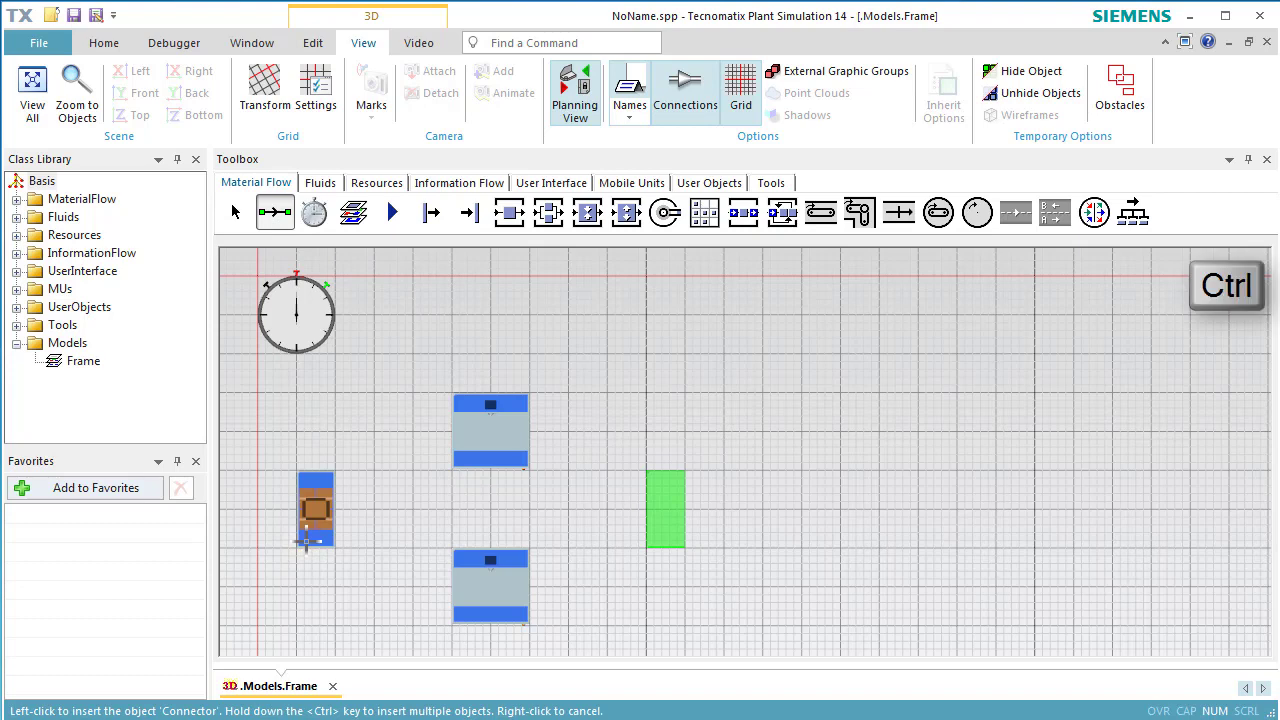
click(310, 508)
click(458, 443)
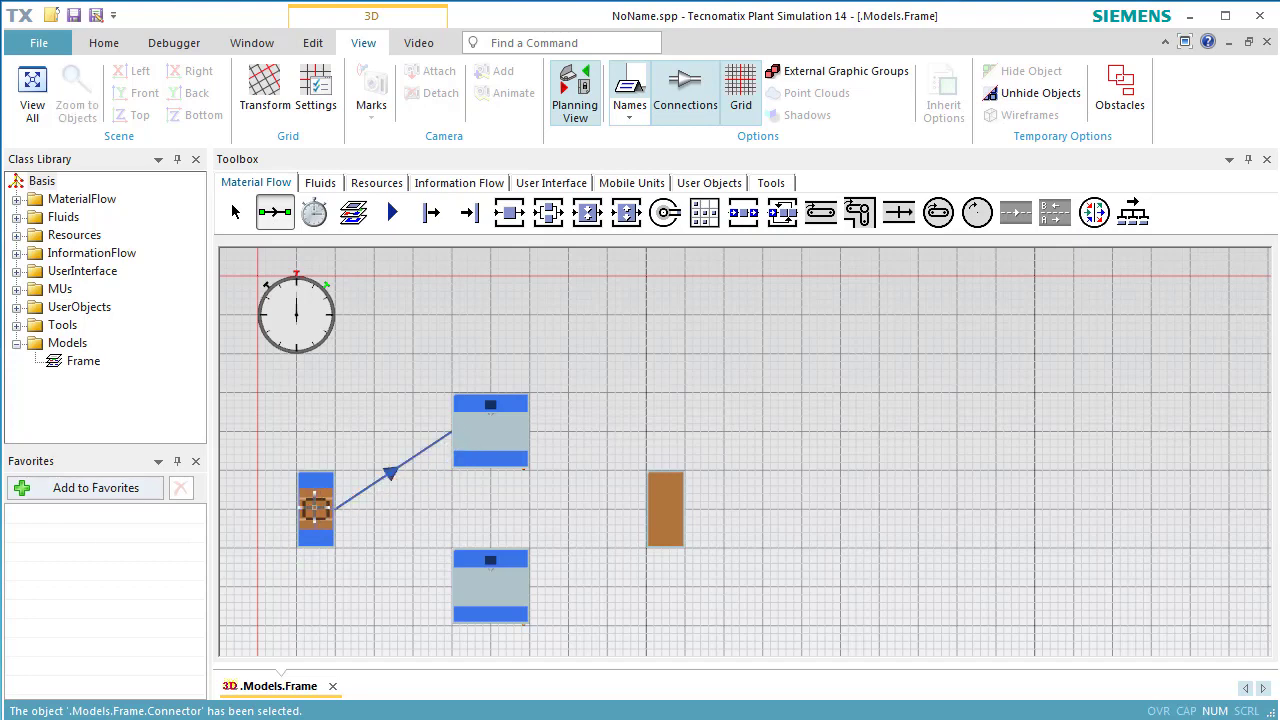
click(315, 508)
click(457, 590)
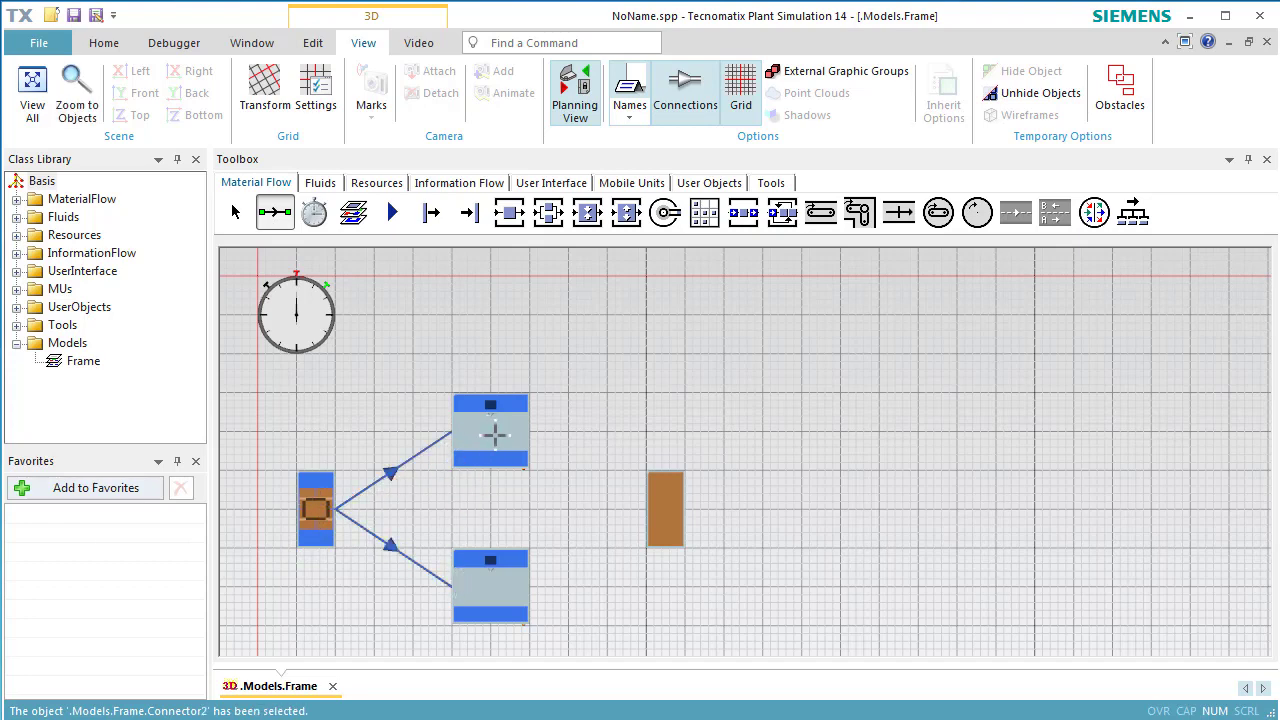
click(494, 434)
click(664, 508)
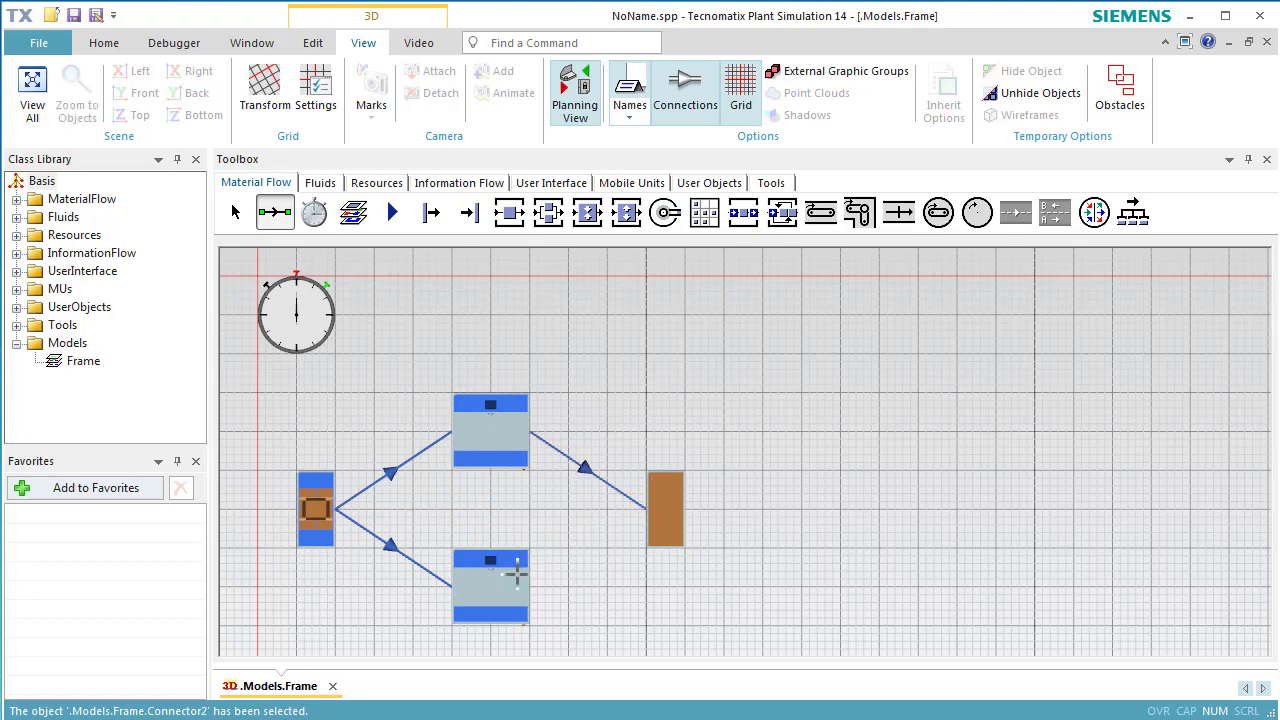
click(516, 573)
click(661, 513)
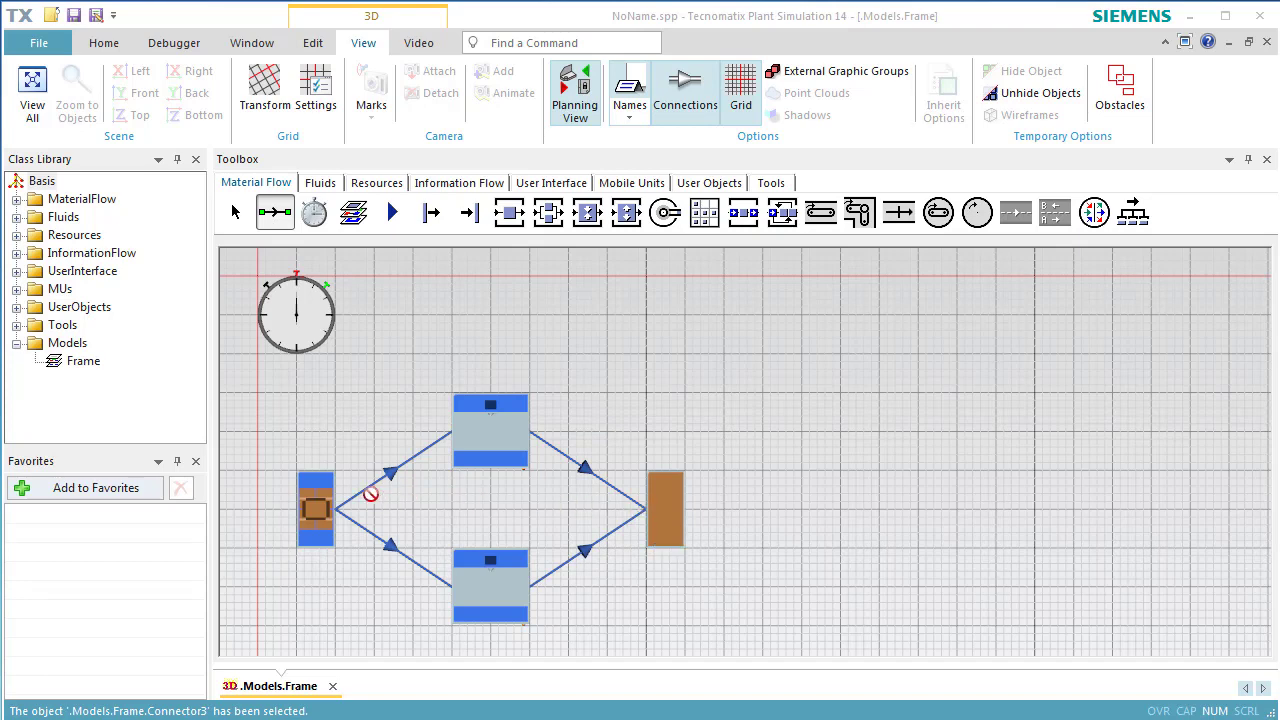
Set the Source interval to 60 seconds and its exit strategy to Start at successor 1.
double_click(318, 505)
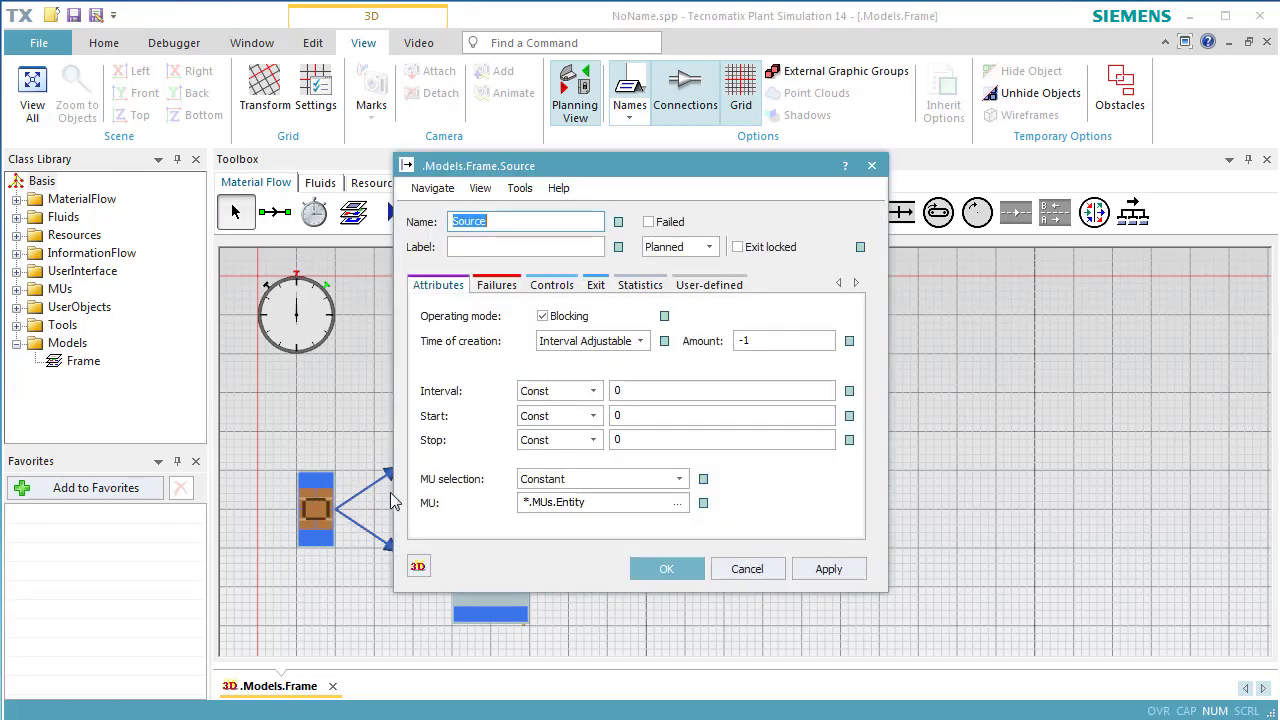
click(639, 390)
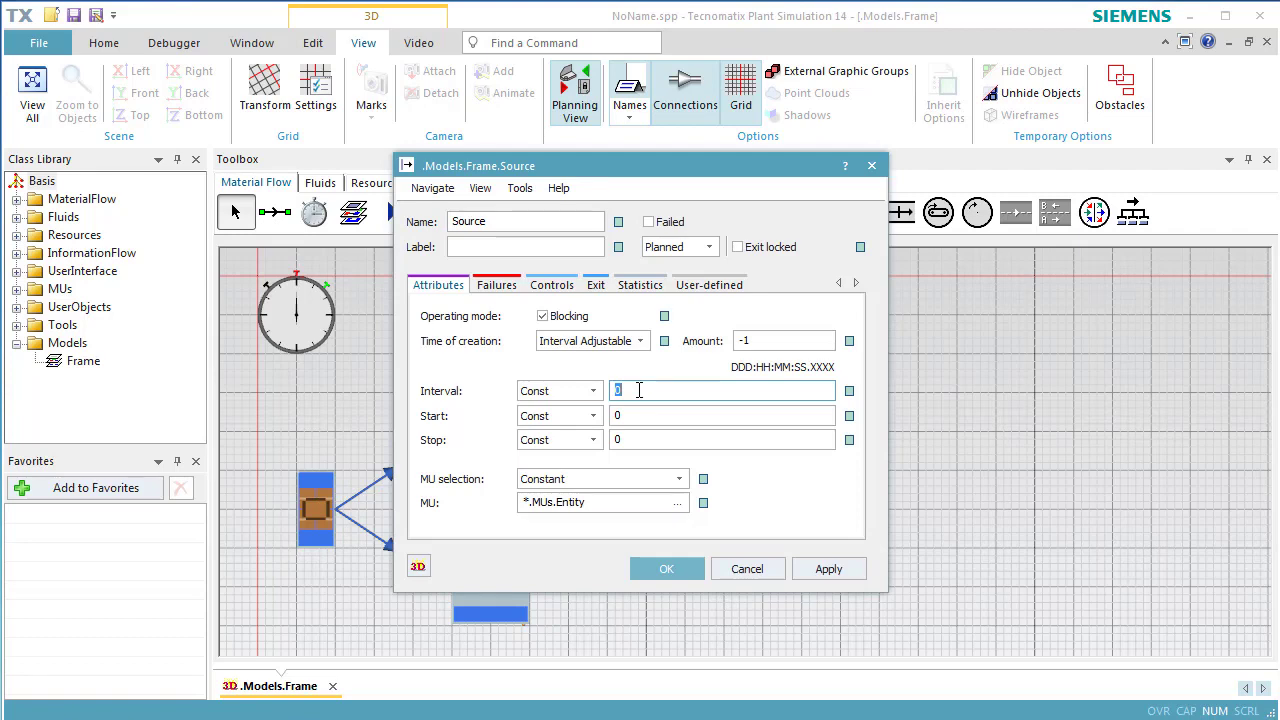
text(60)
click(803, 569)
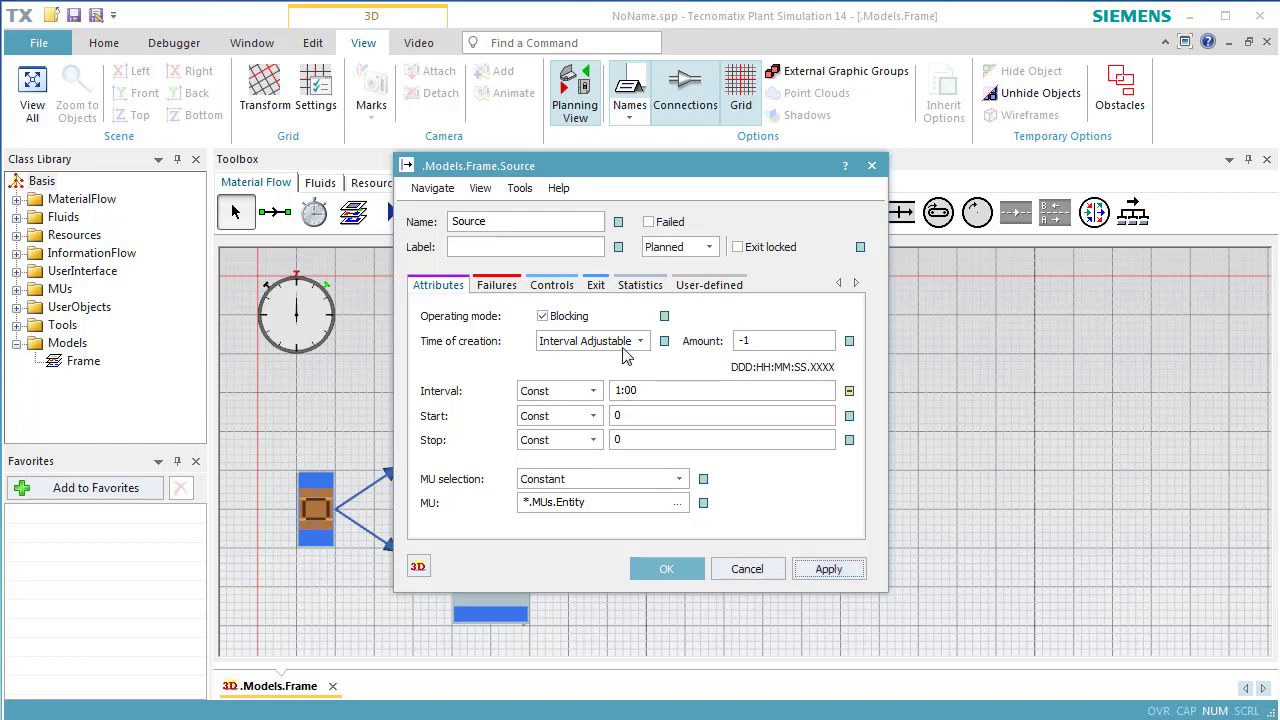
click(598, 286)
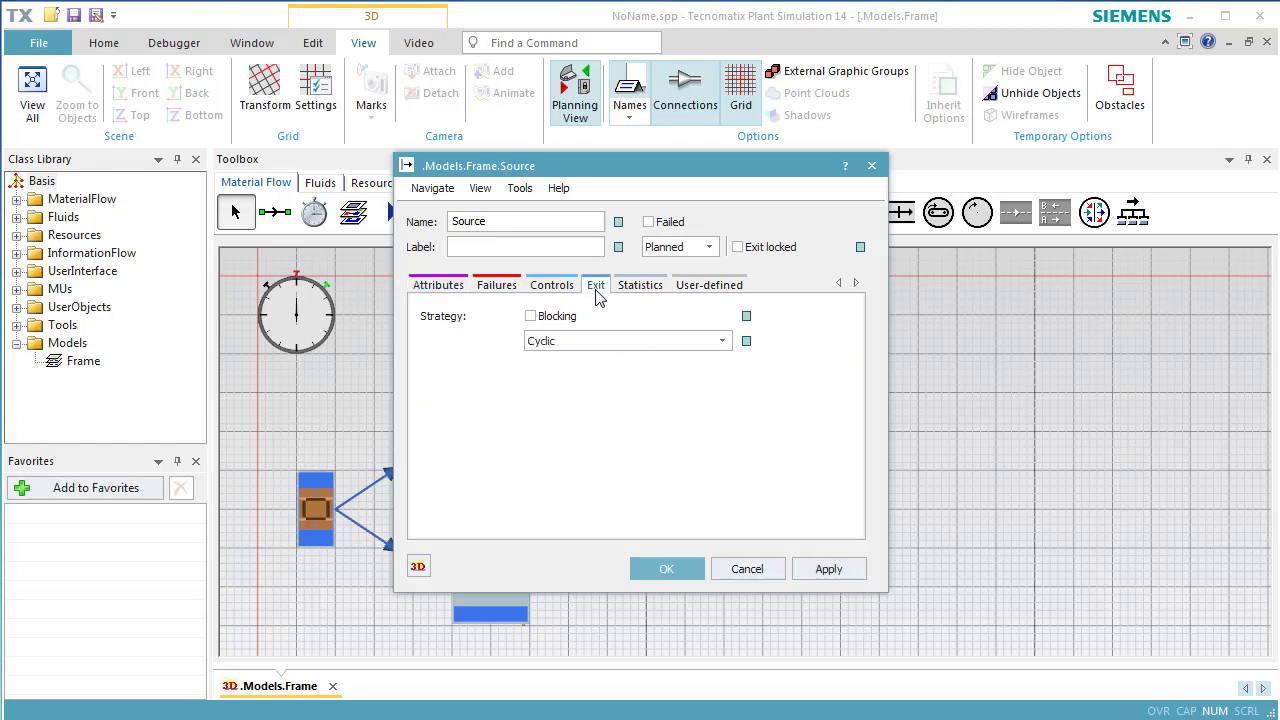
click(599, 342)
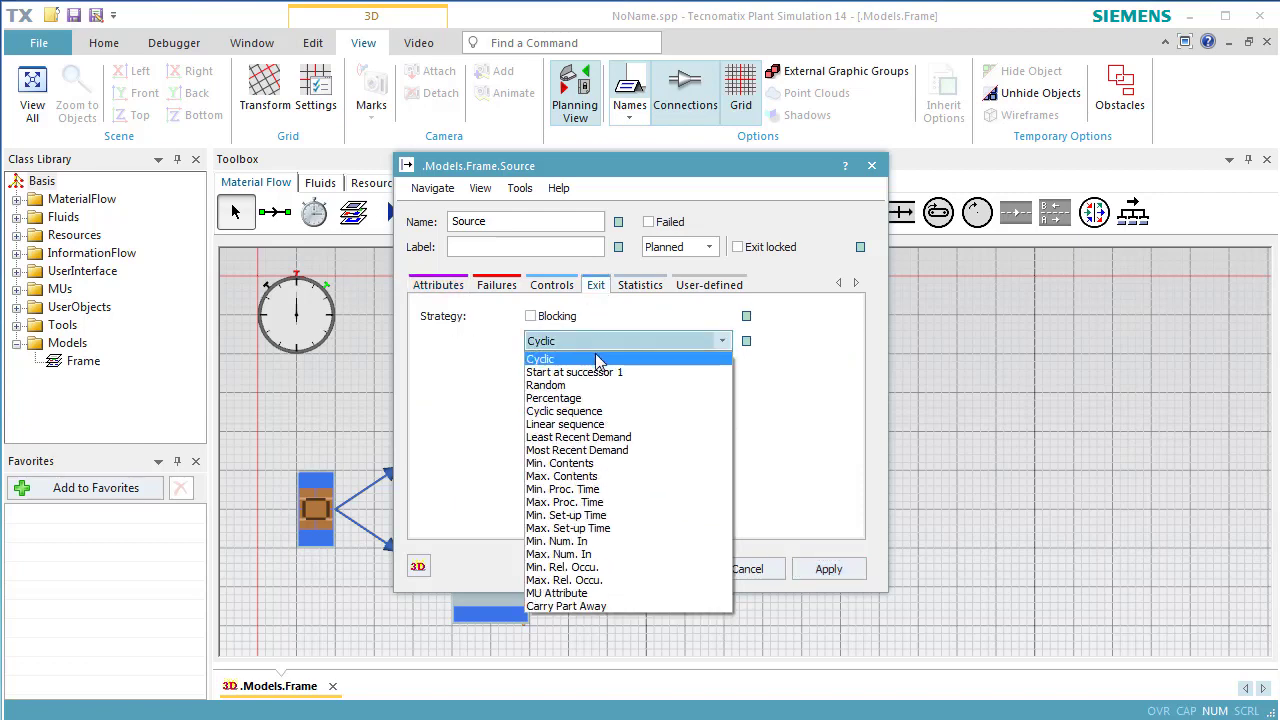
click(601, 373)
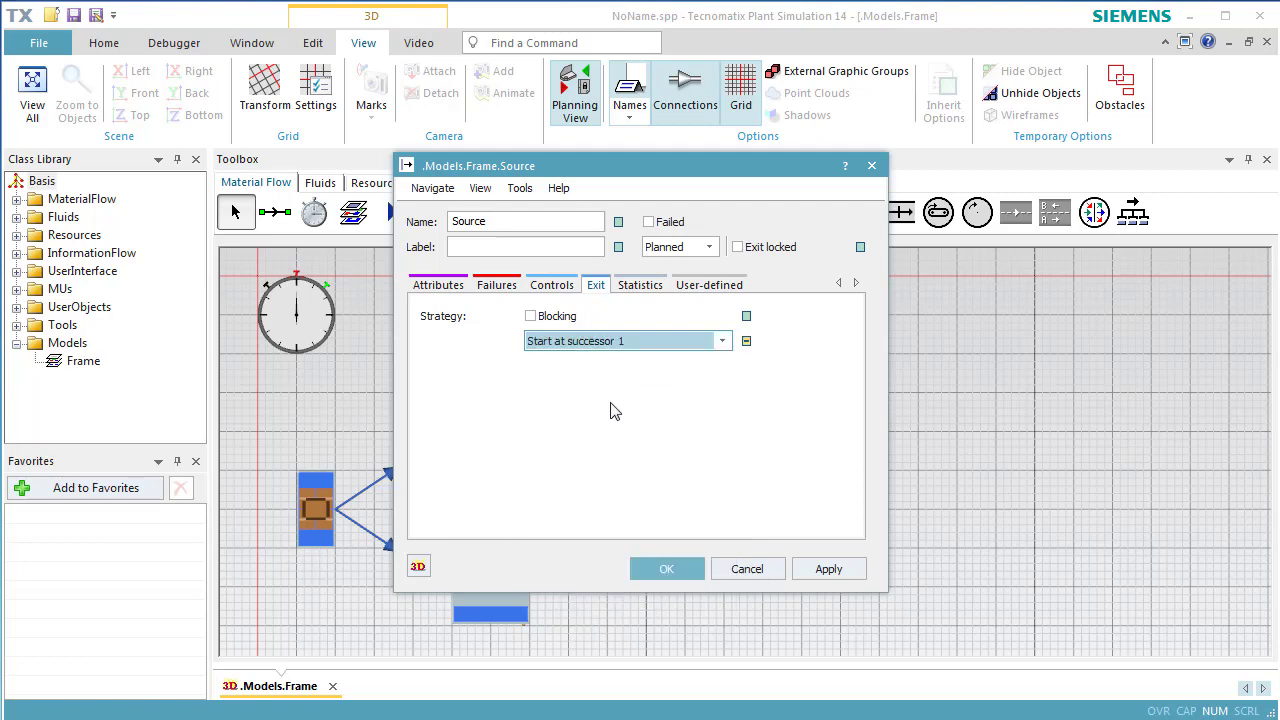
click(667, 570)
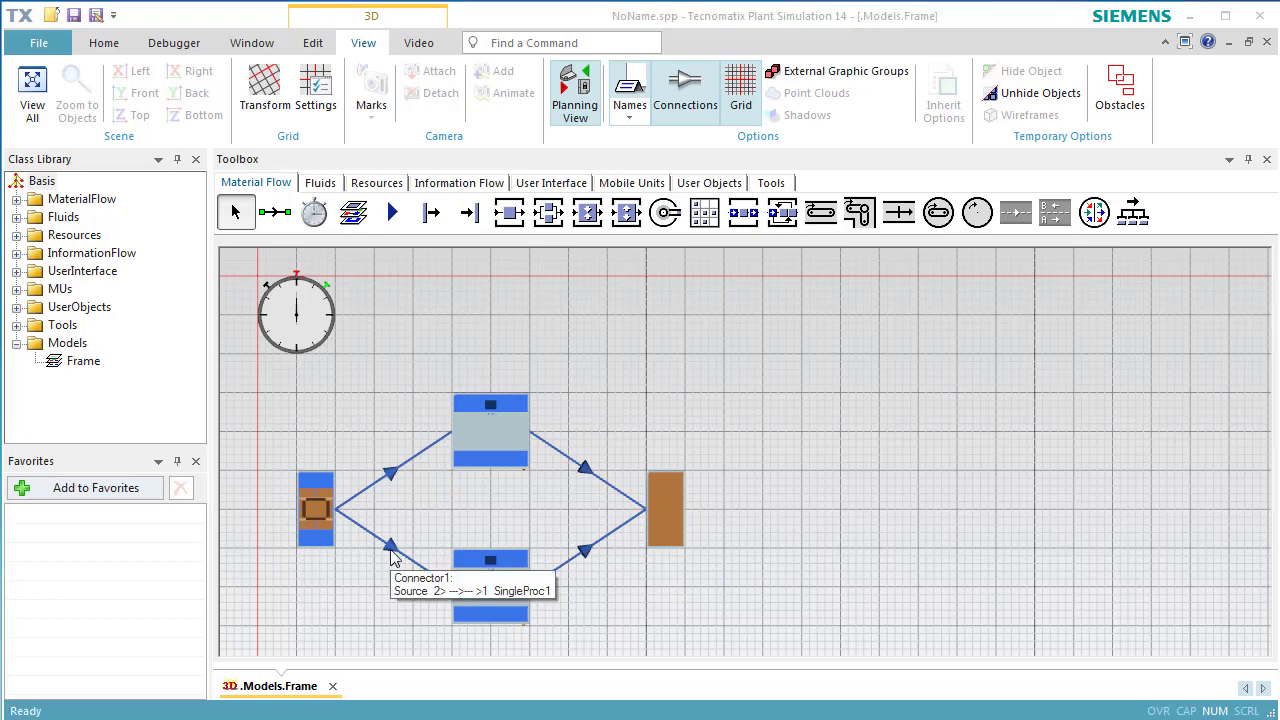
Add a failure to the upper SingleProc with 95% availability and 1:00 MTTR.
double_click(482, 440)
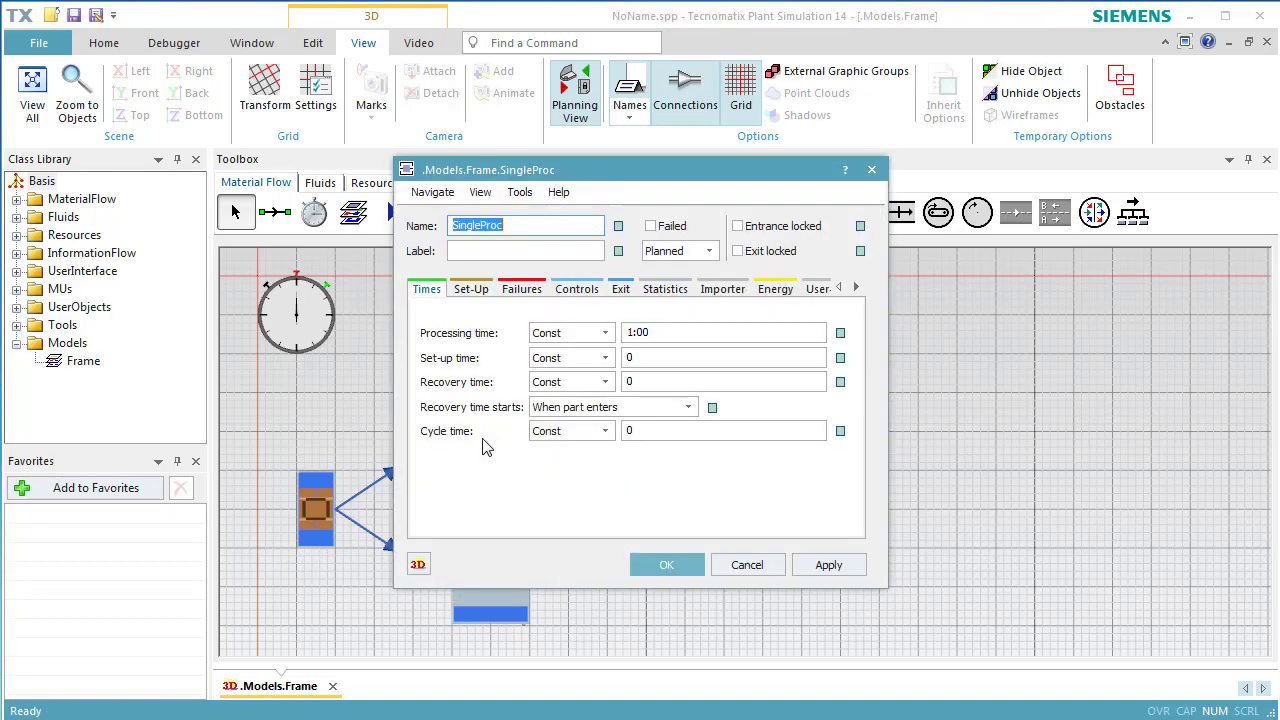
click(521, 289)
click(478, 336)
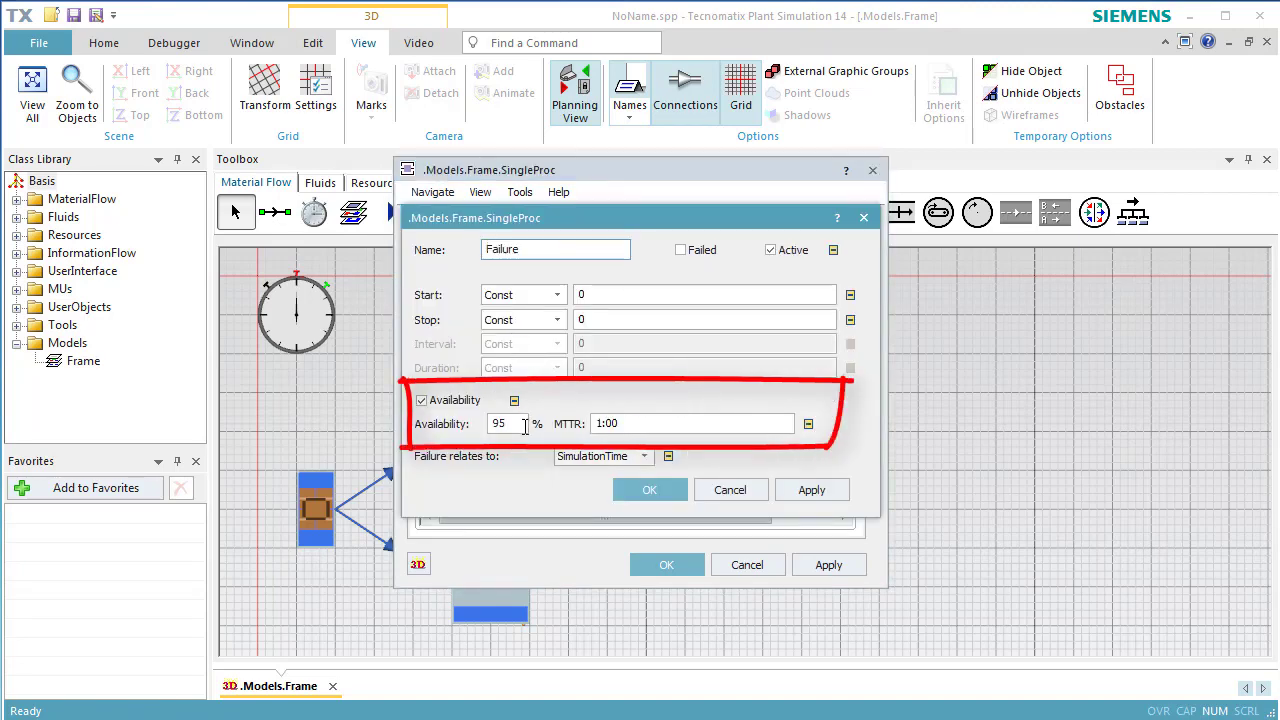
click(627, 492)
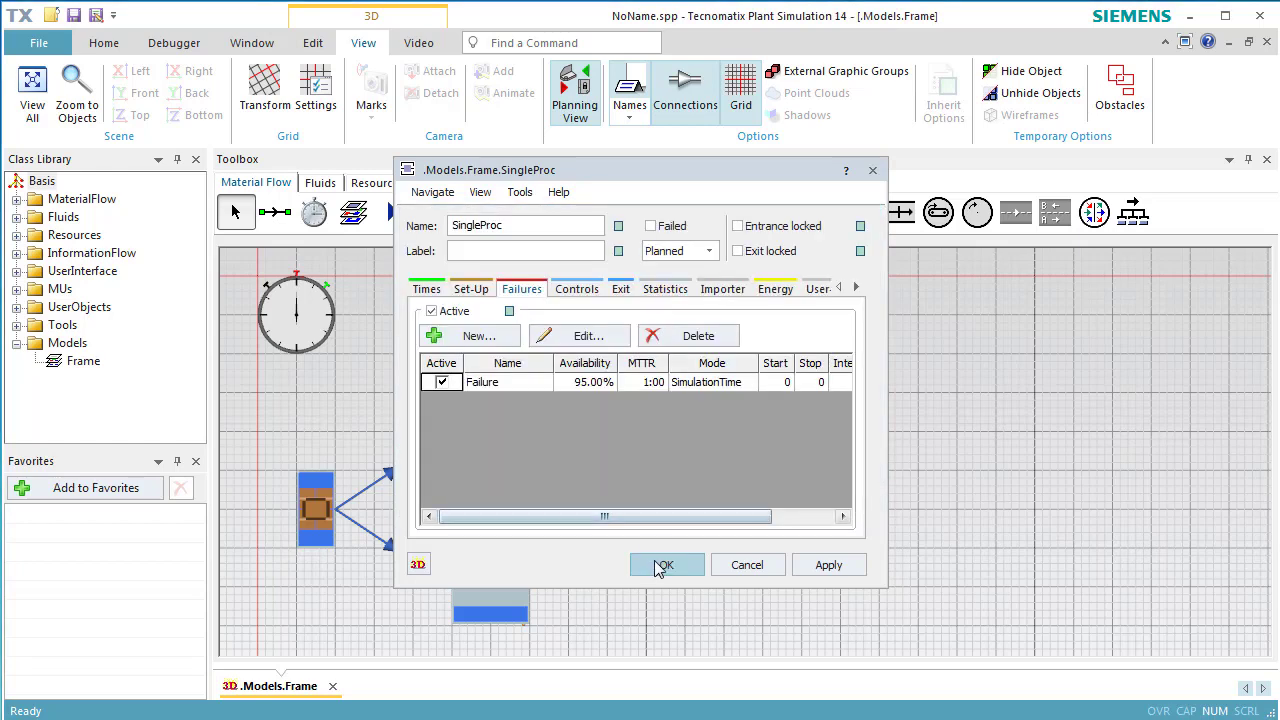
click(659, 567)
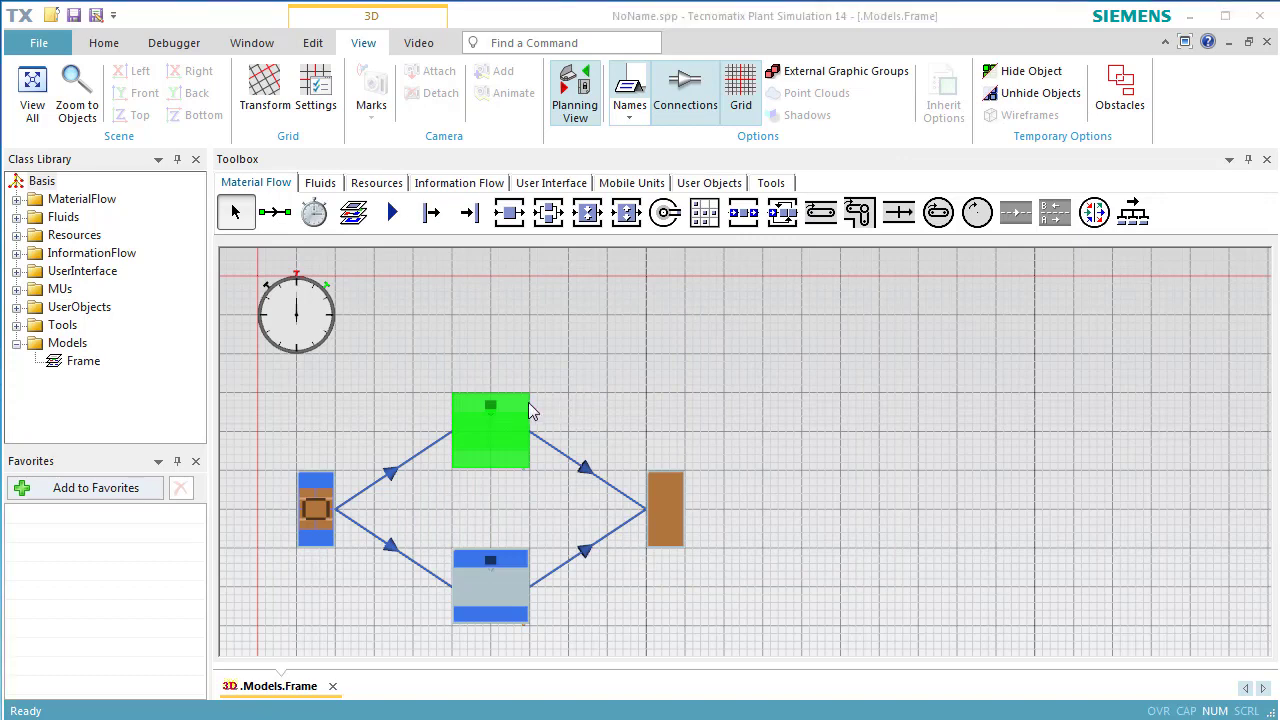
Set the EventController's simulation end time to 1:00:00 and apply it.
double_click(310, 325)
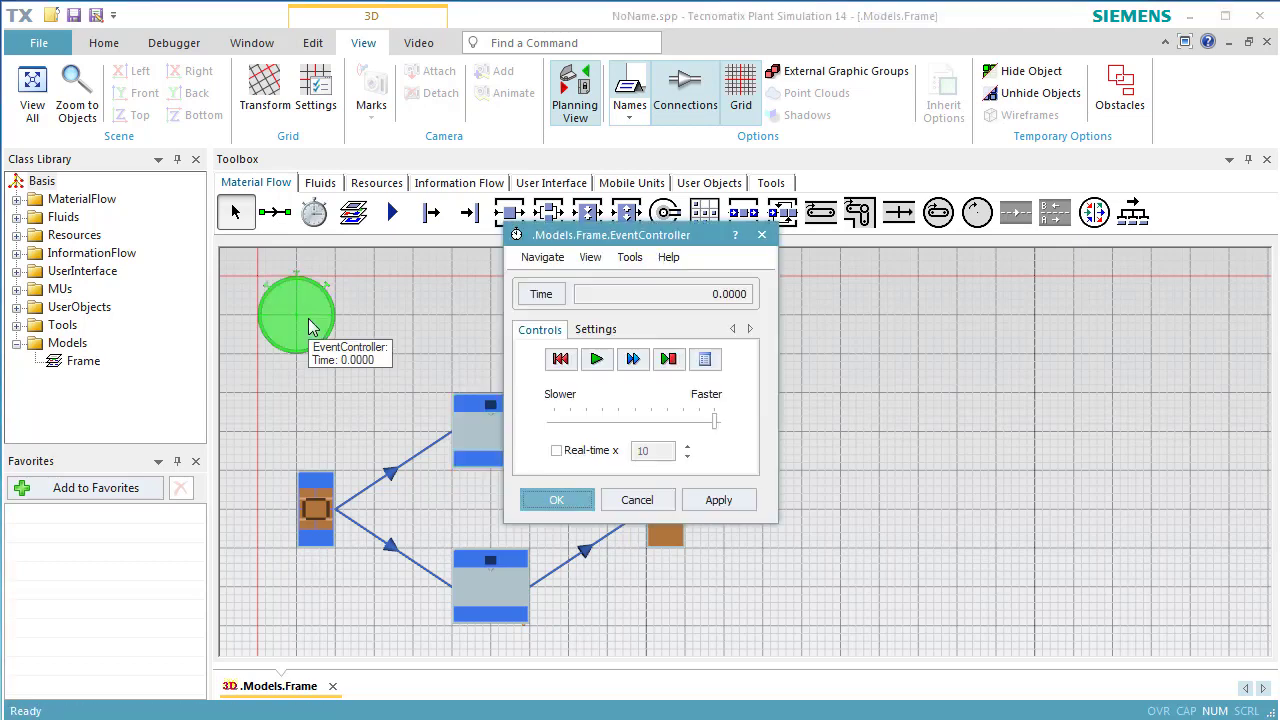
click(578, 332)
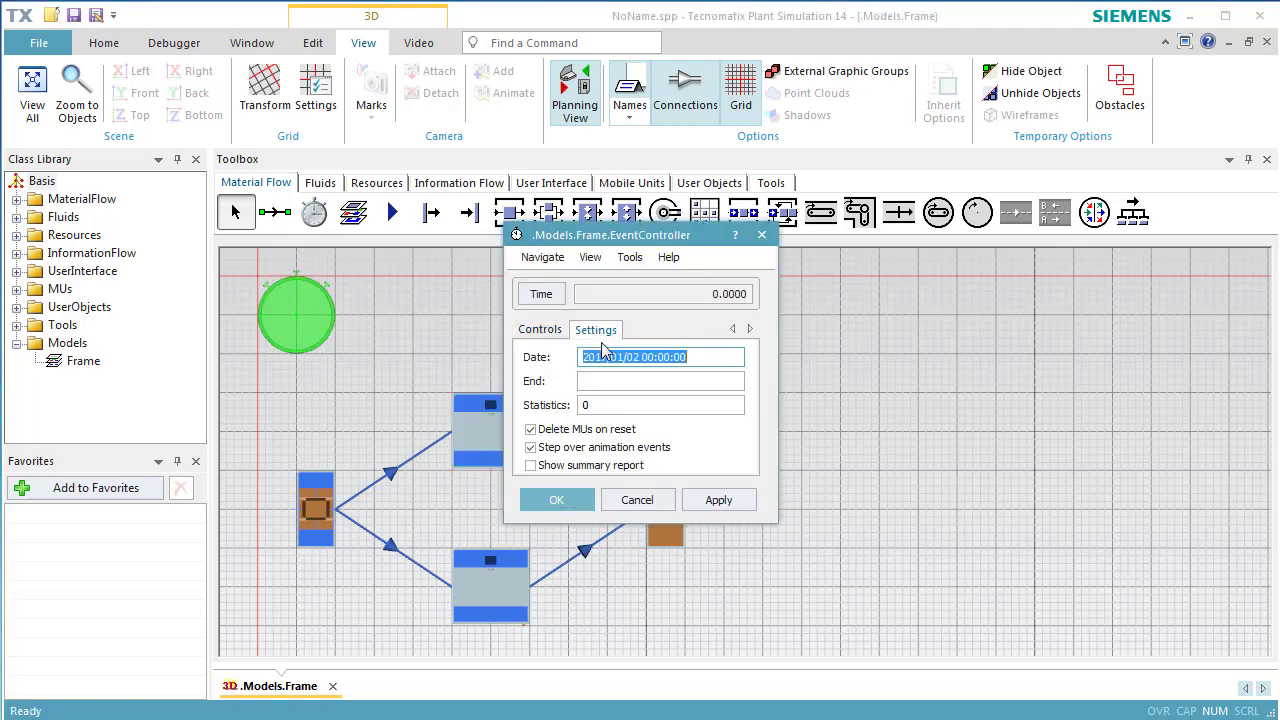
click(610, 384)
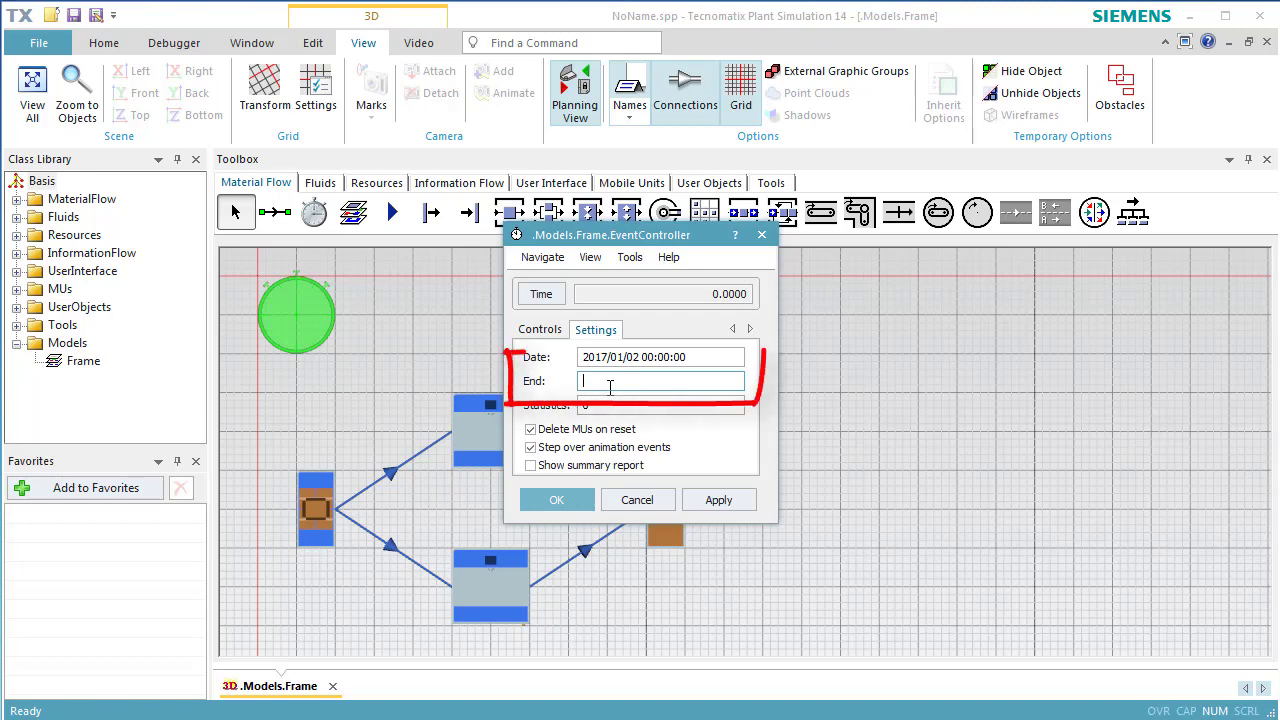
text(1::)
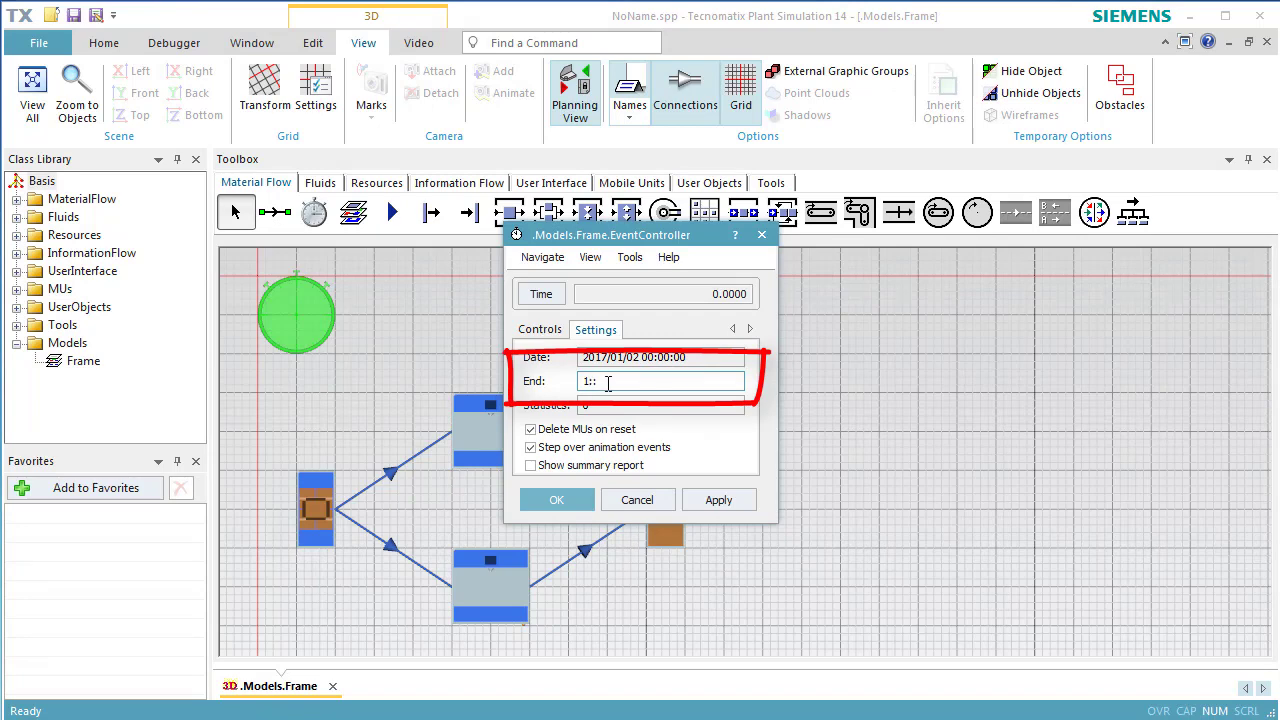
click(690, 506)
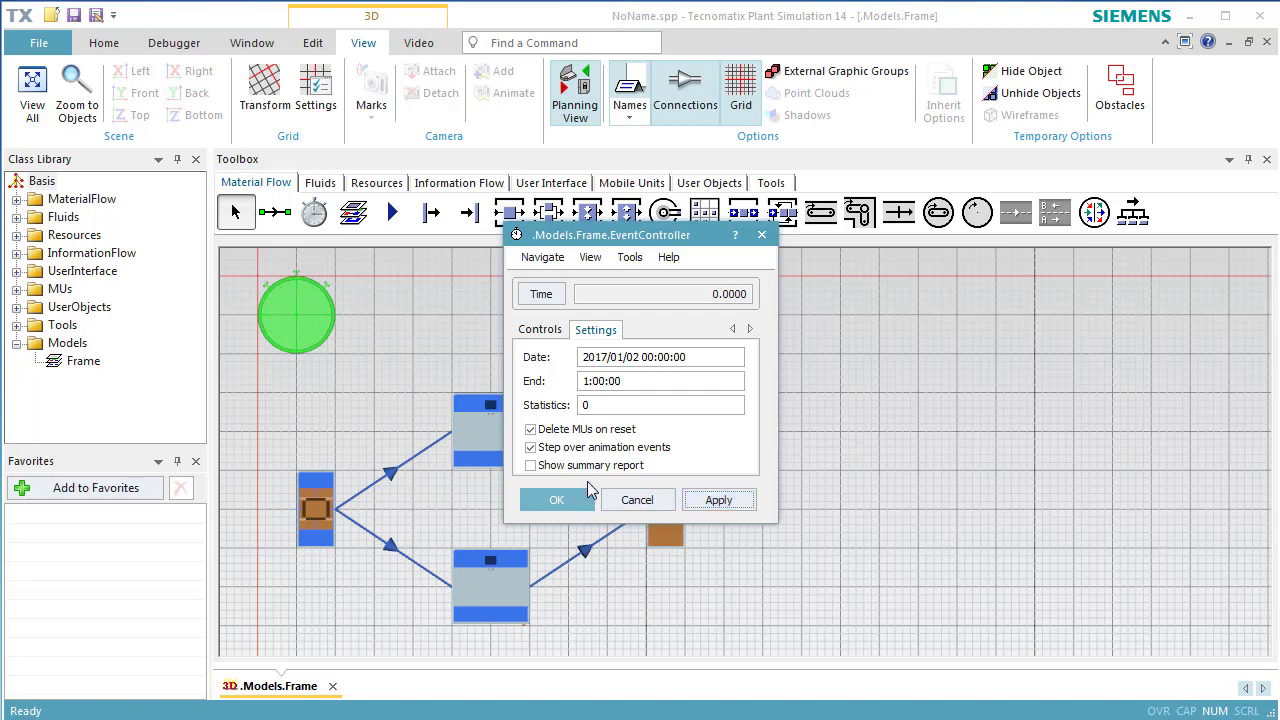
click(577, 503)
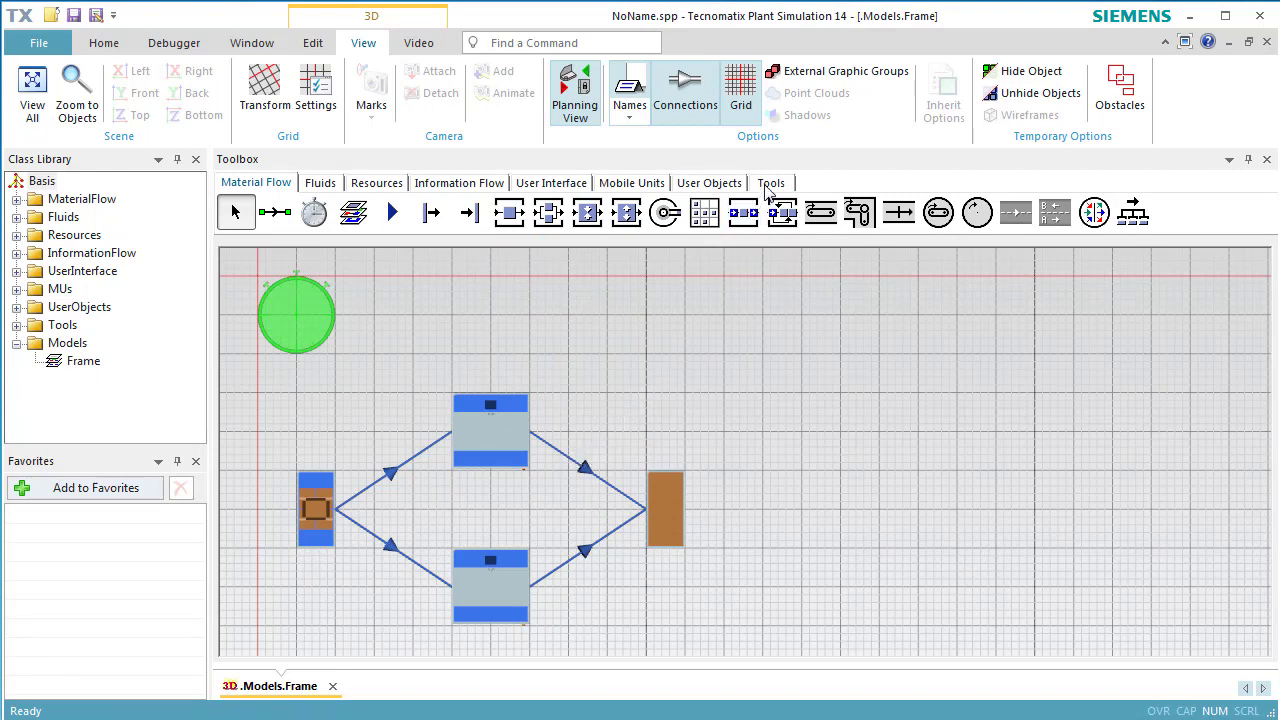
click(770, 186)
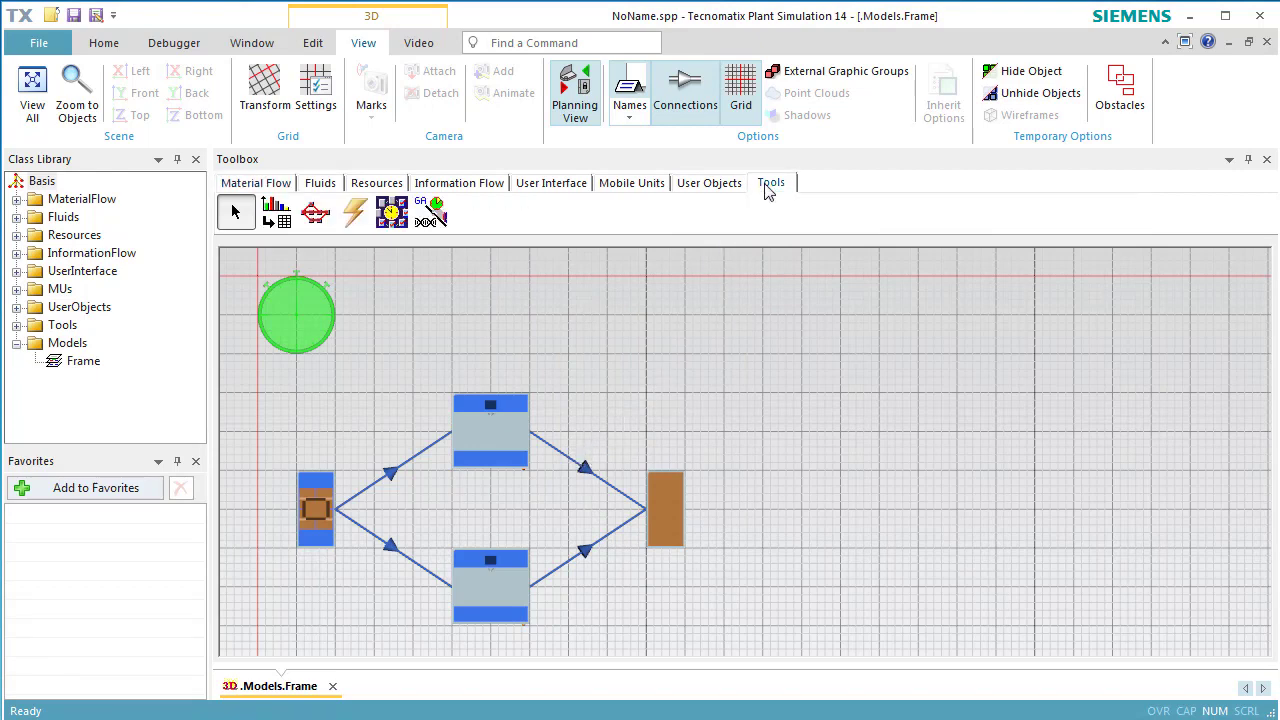
Insert an ExperimentManager above the Drain and open its Experiments dialog.
click(391, 214)
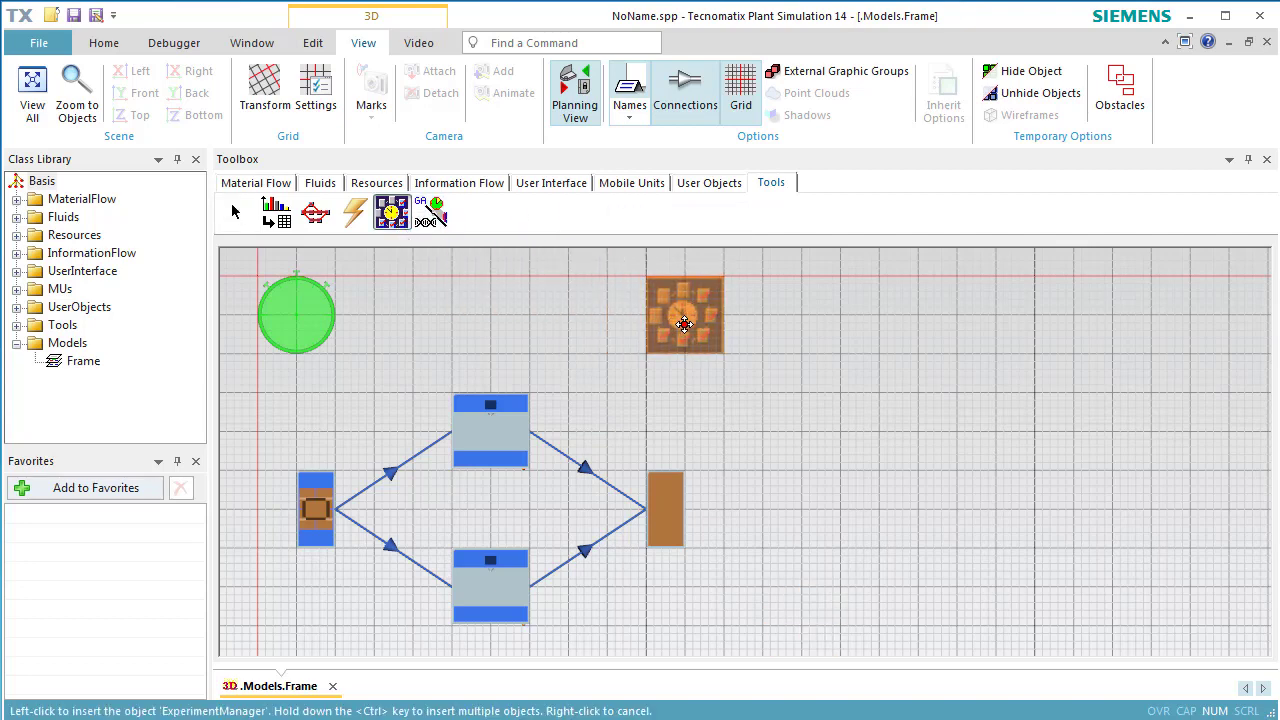
click(684, 324)
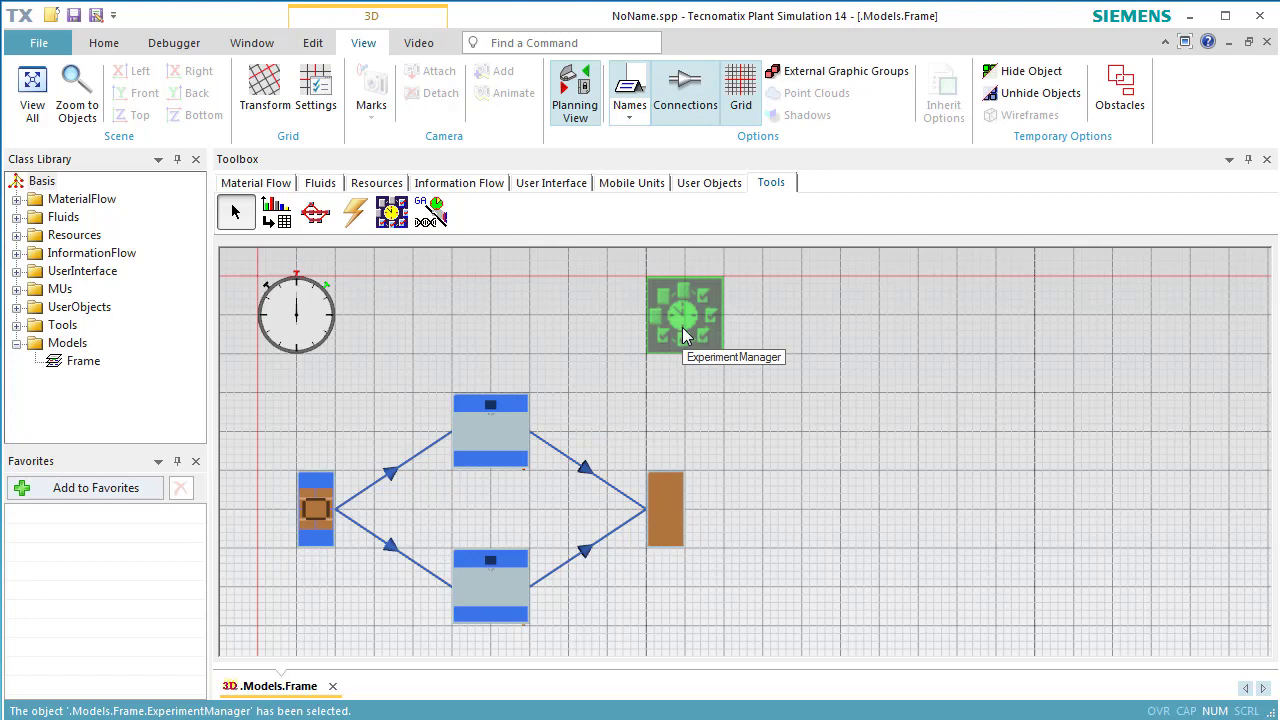
double_click(682, 327)
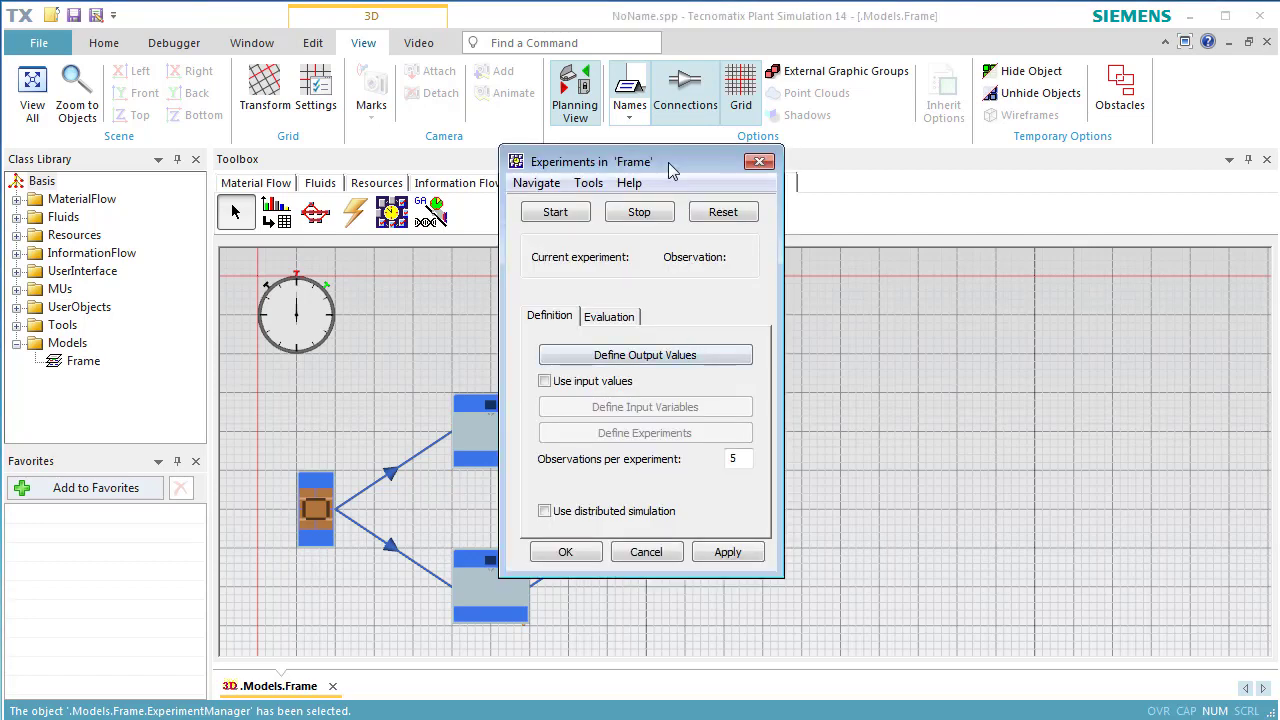
drag(668, 162, 1138, 234)
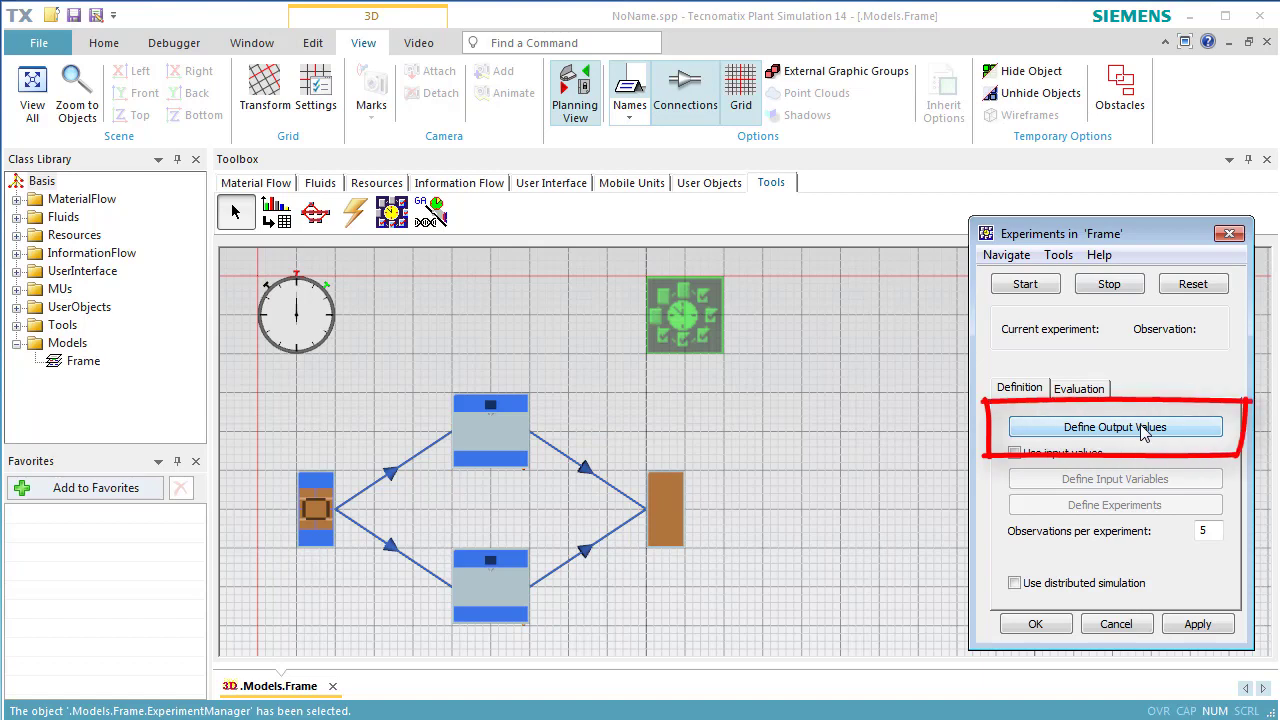
Enter root.SingleProc1.statWorkingPortion as the first output value.
click(1142, 429)
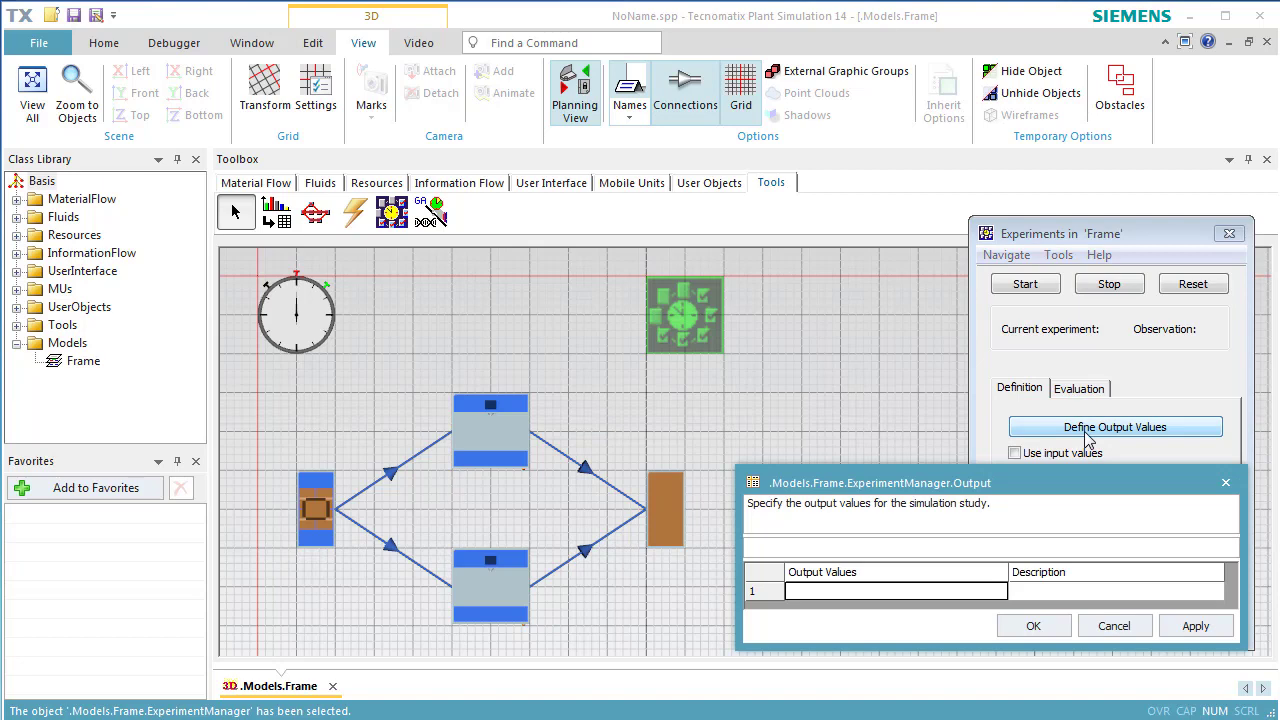
drag(465, 596, 852, 600)
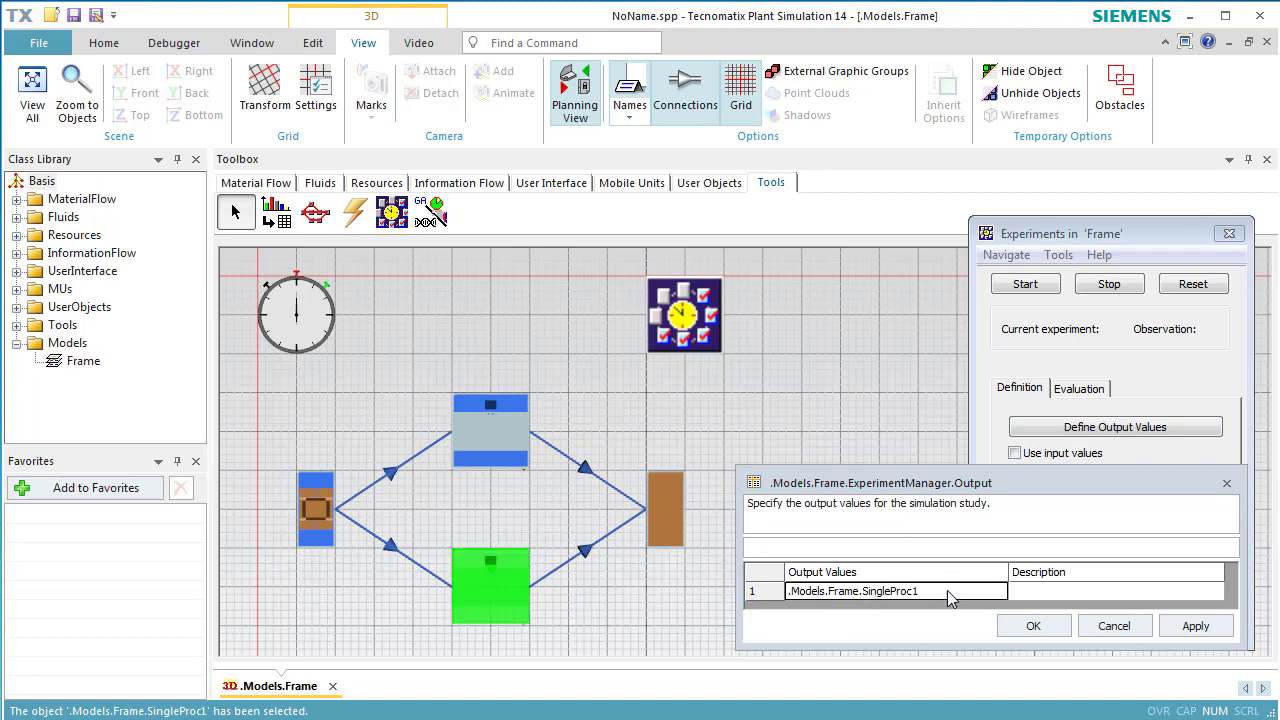
click(948, 591)
text(.stat)
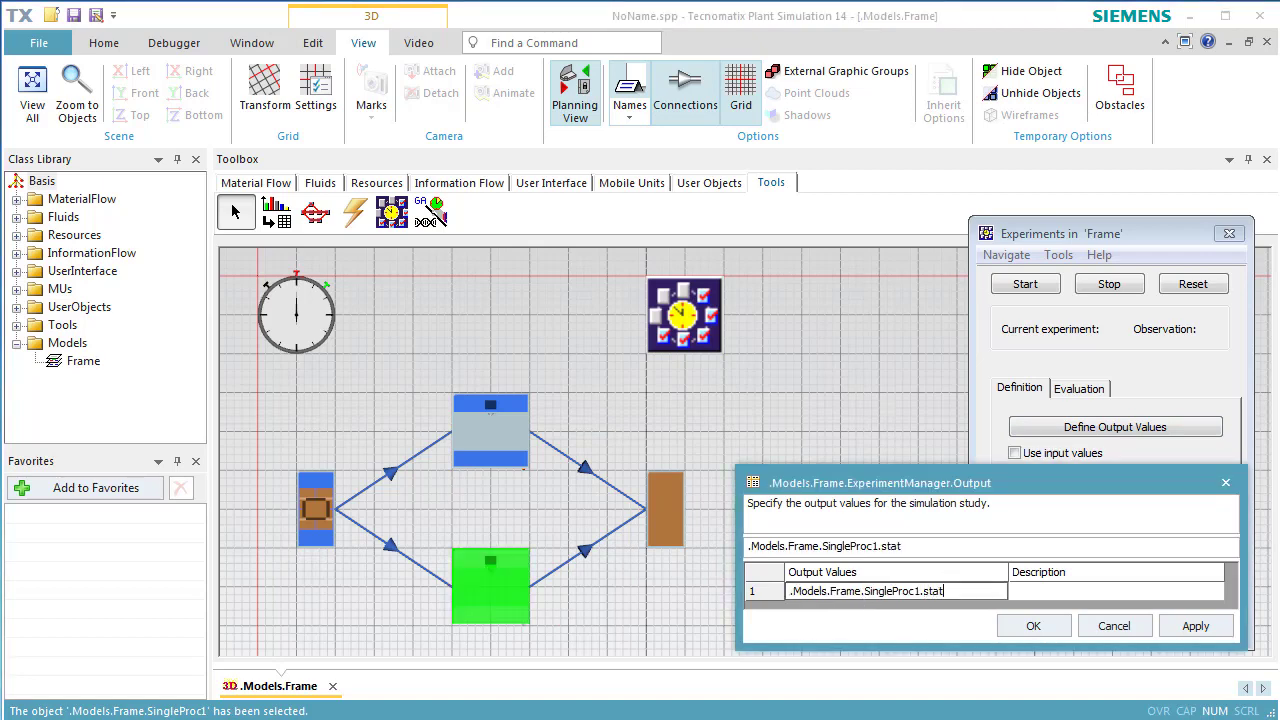
key(Return)
text(WorkingPortion)
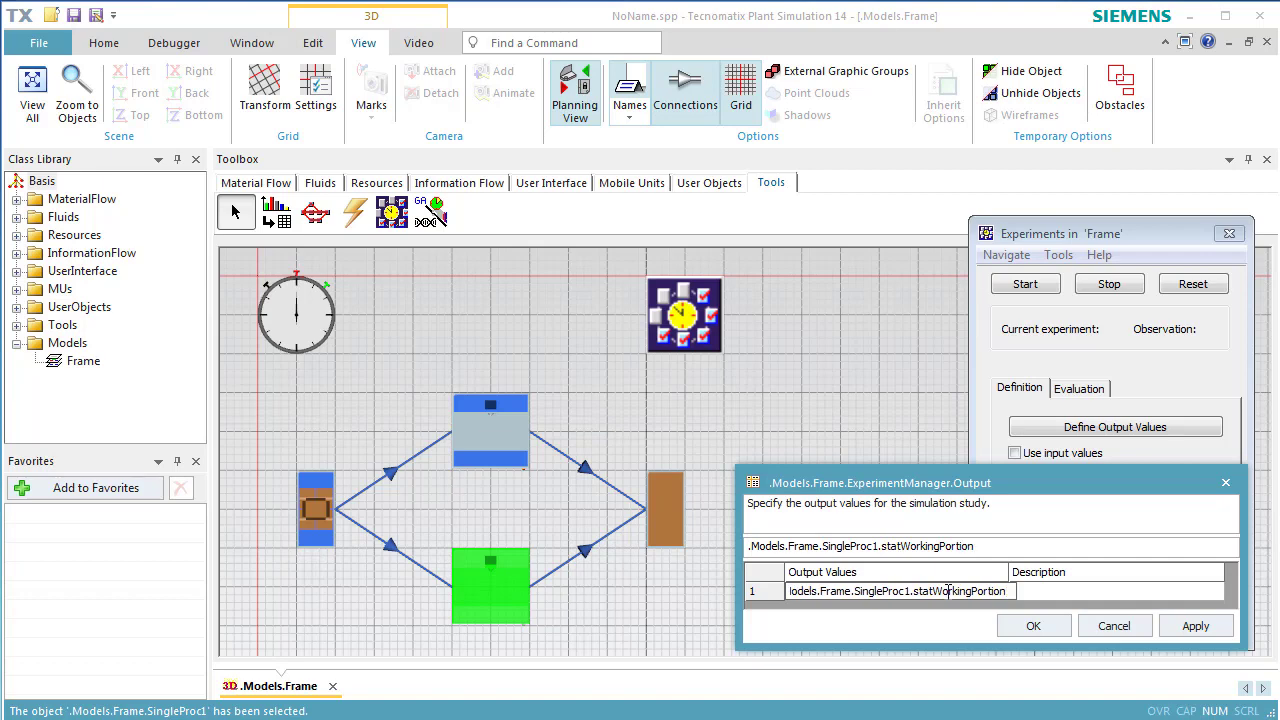
Describe the output as 'Utilization of Auxiliary Machine' and apply the output values.
click(1052, 596)
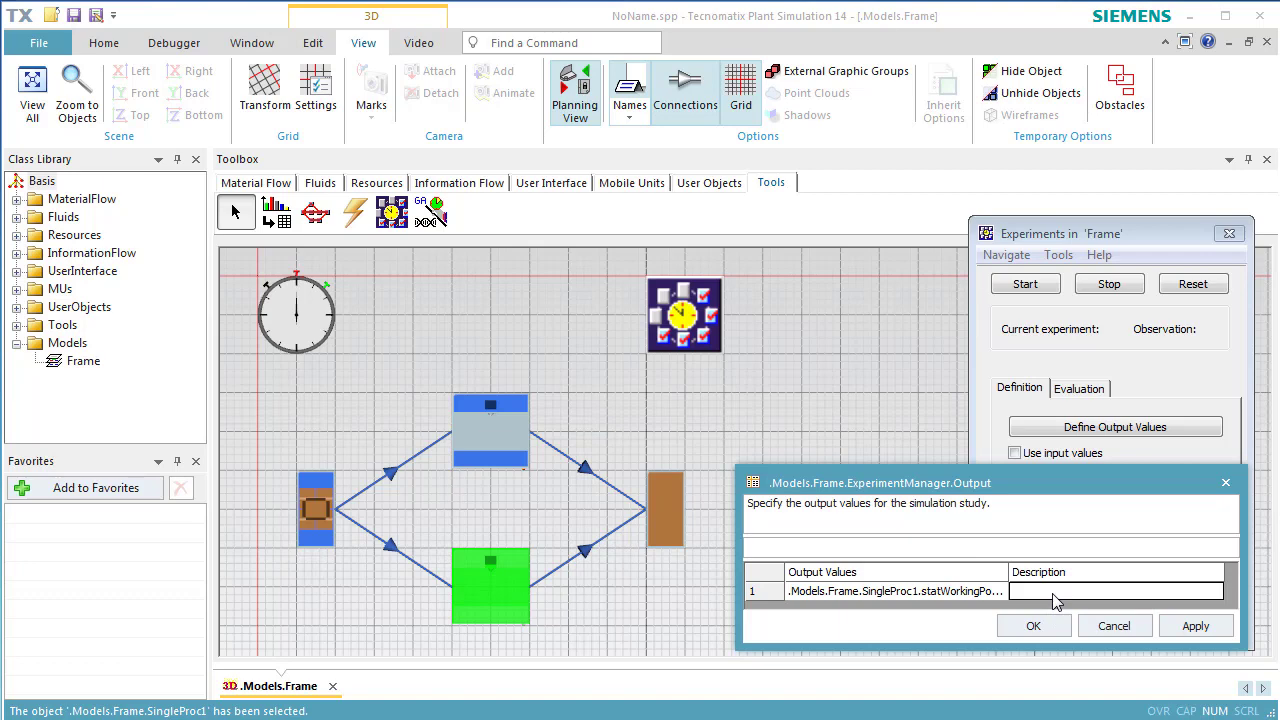
text(il)
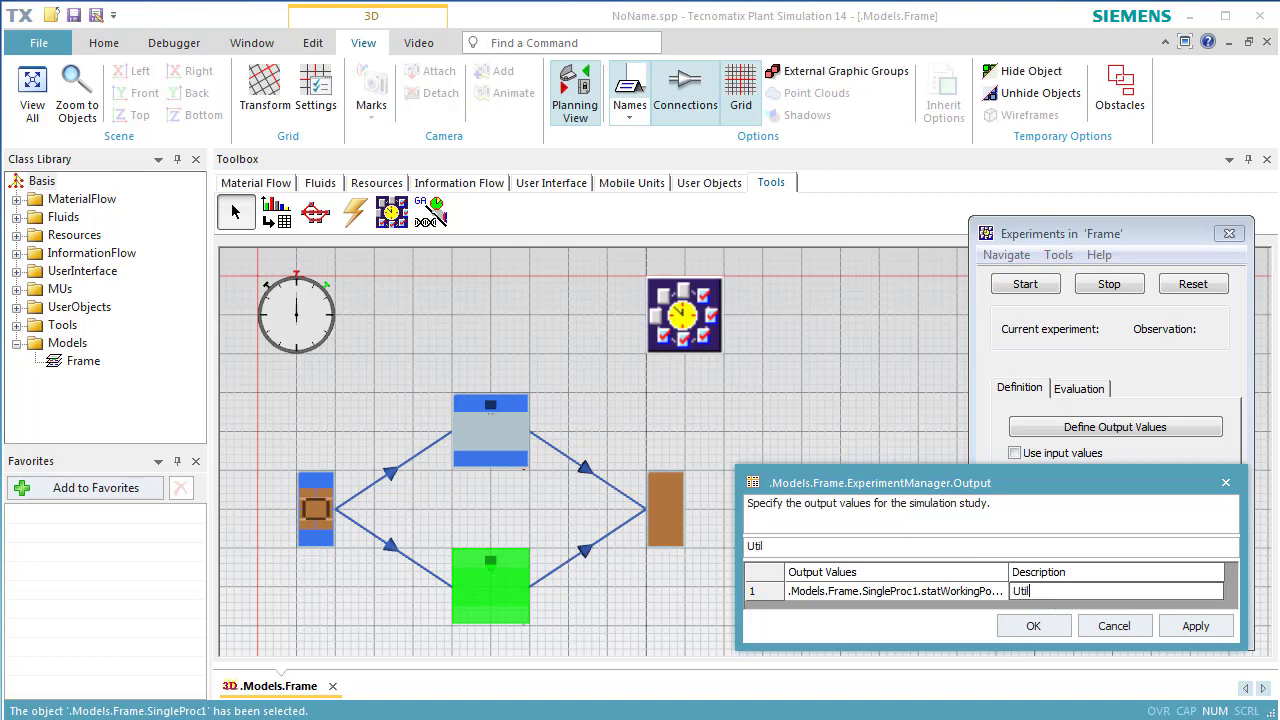
text(ization of Auxiliar)
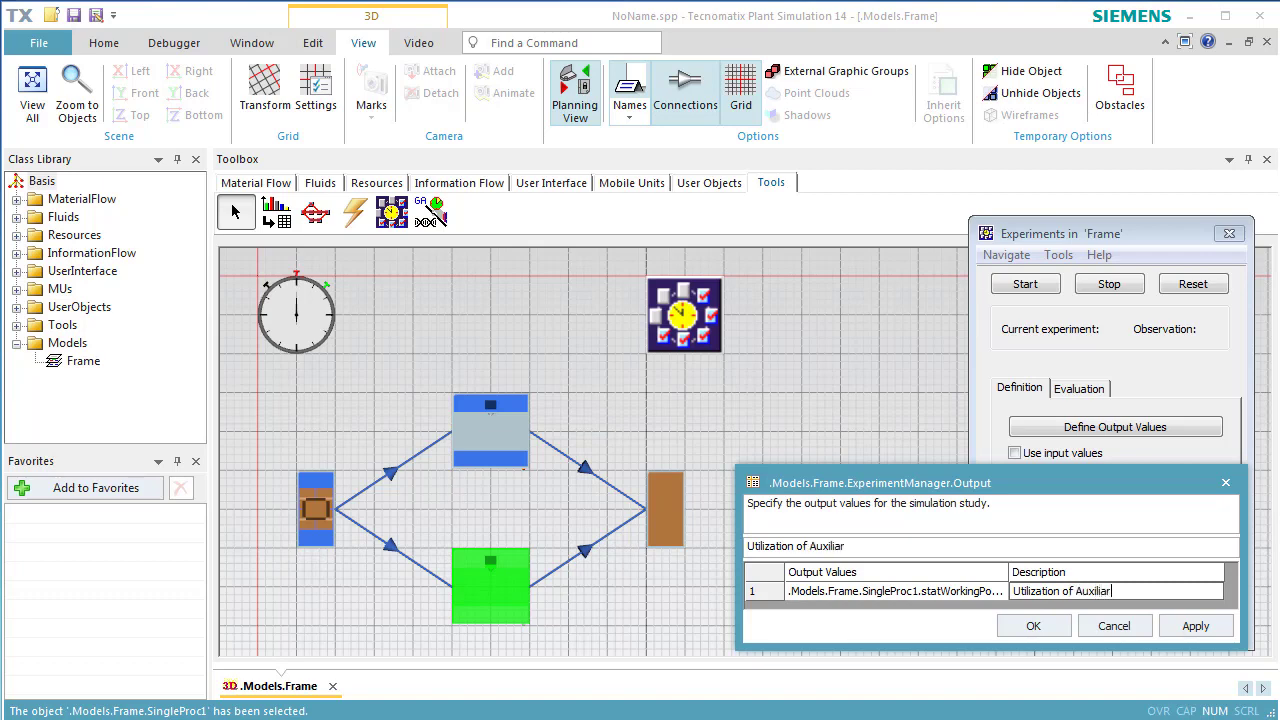
text(y Machine)
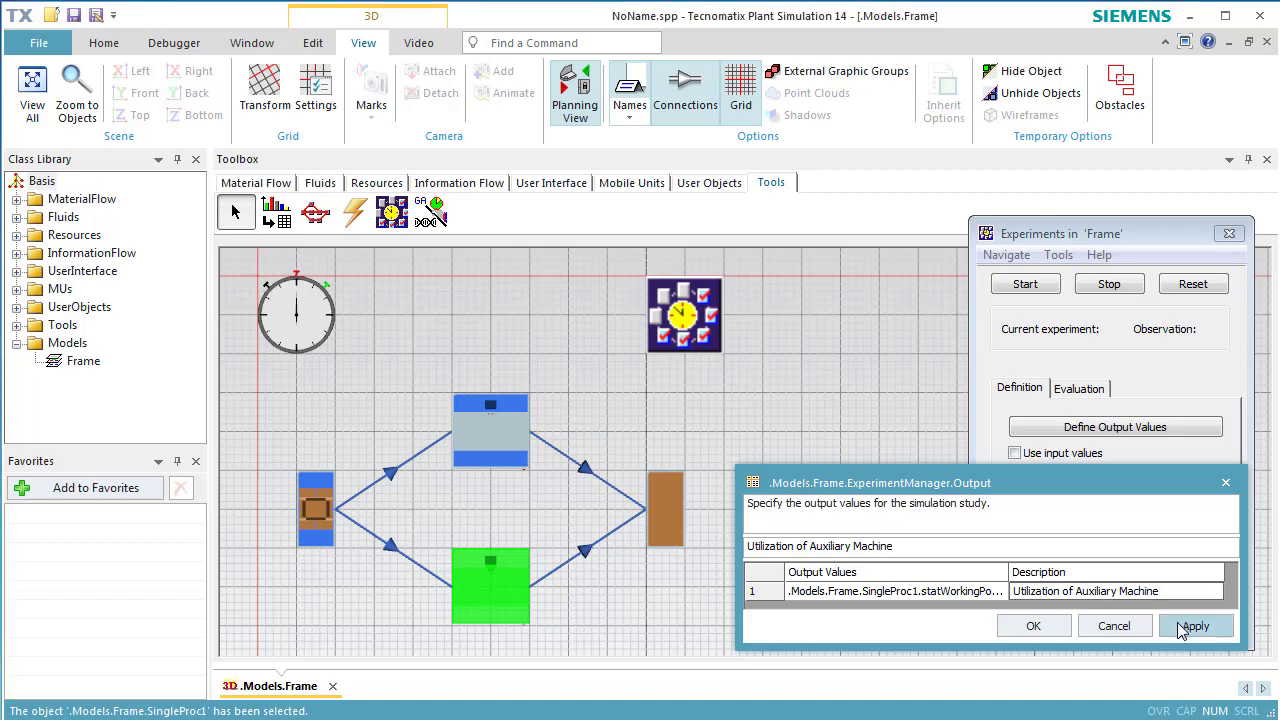
click(1181, 626)
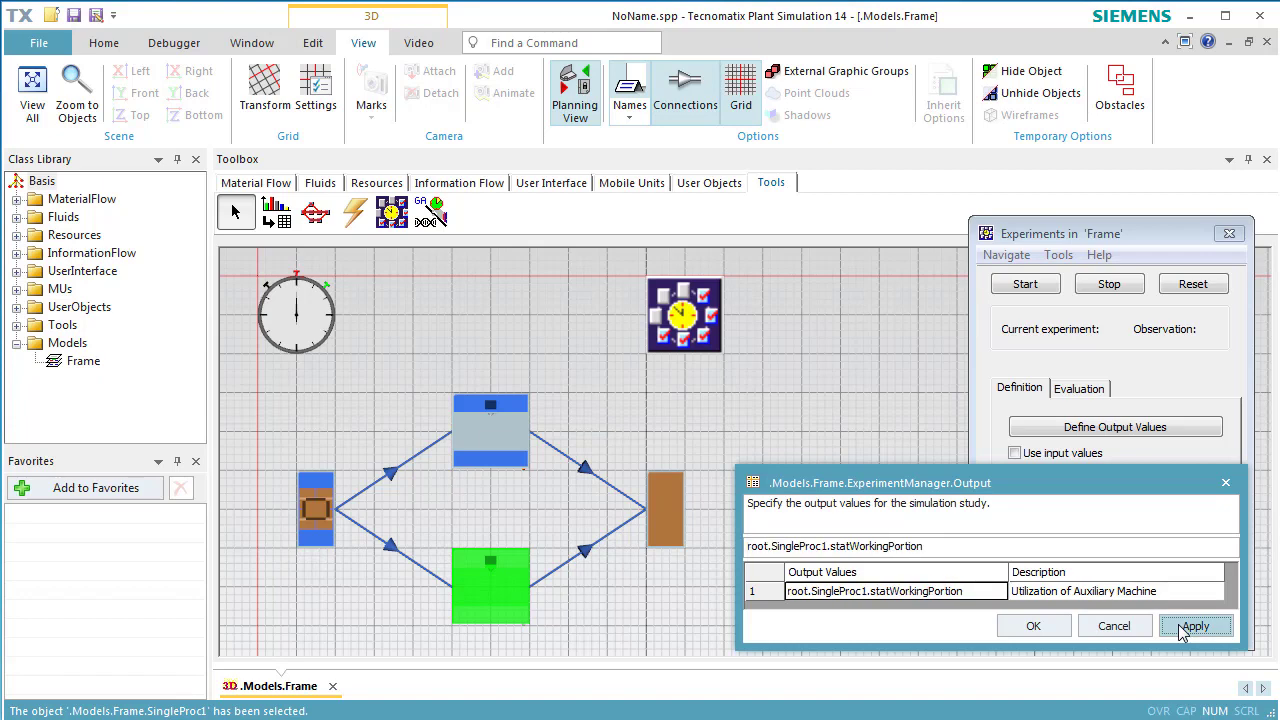
click(1181, 595)
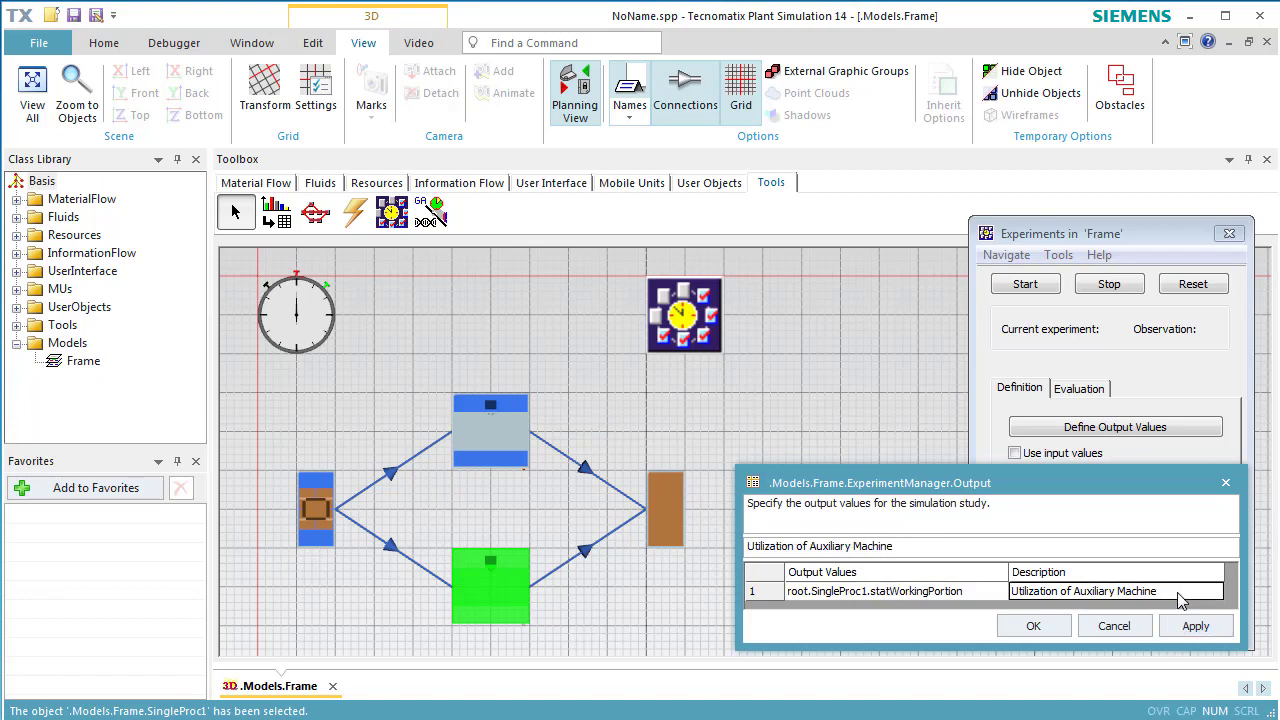
key(Return)
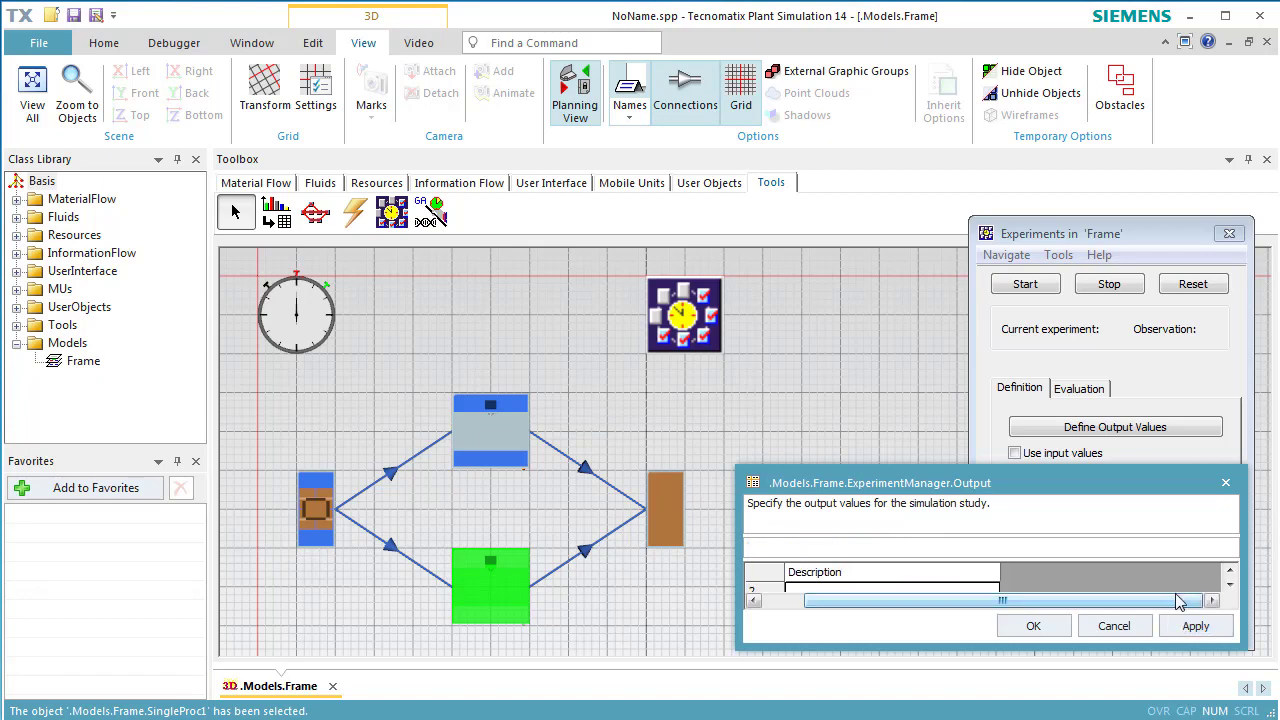
click(1197, 620)
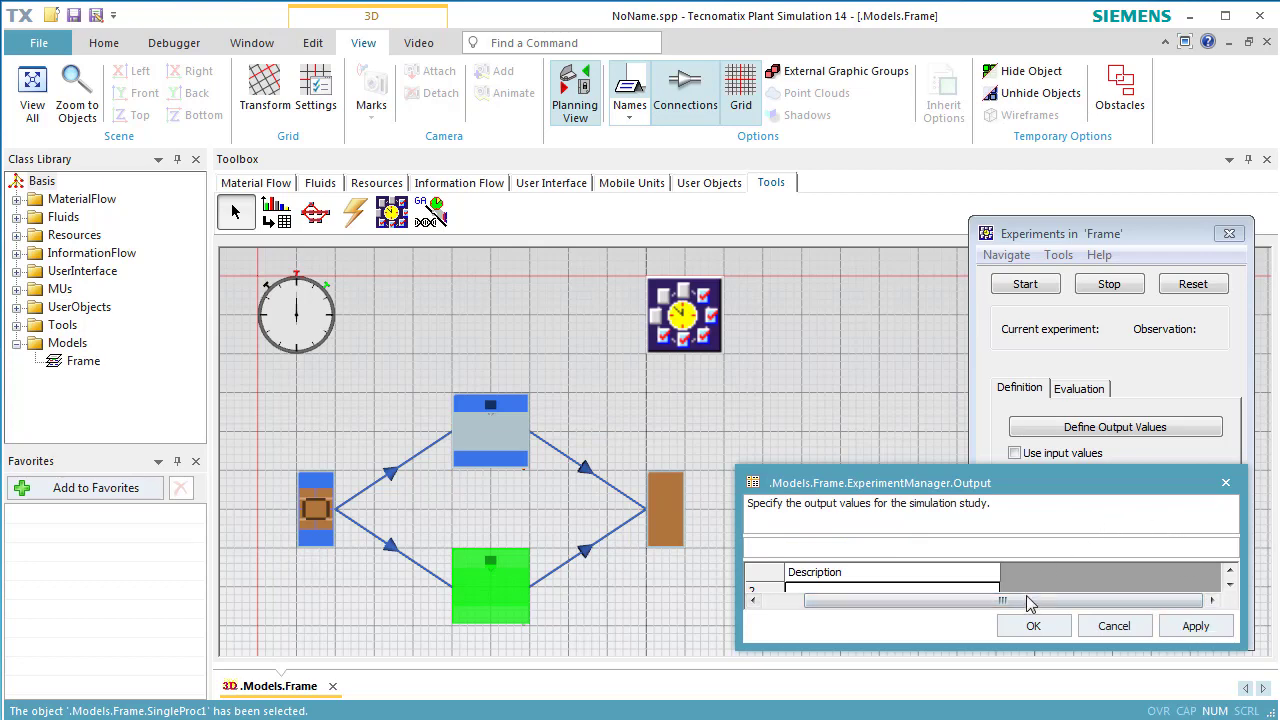
drag(1030, 600, 926, 605)
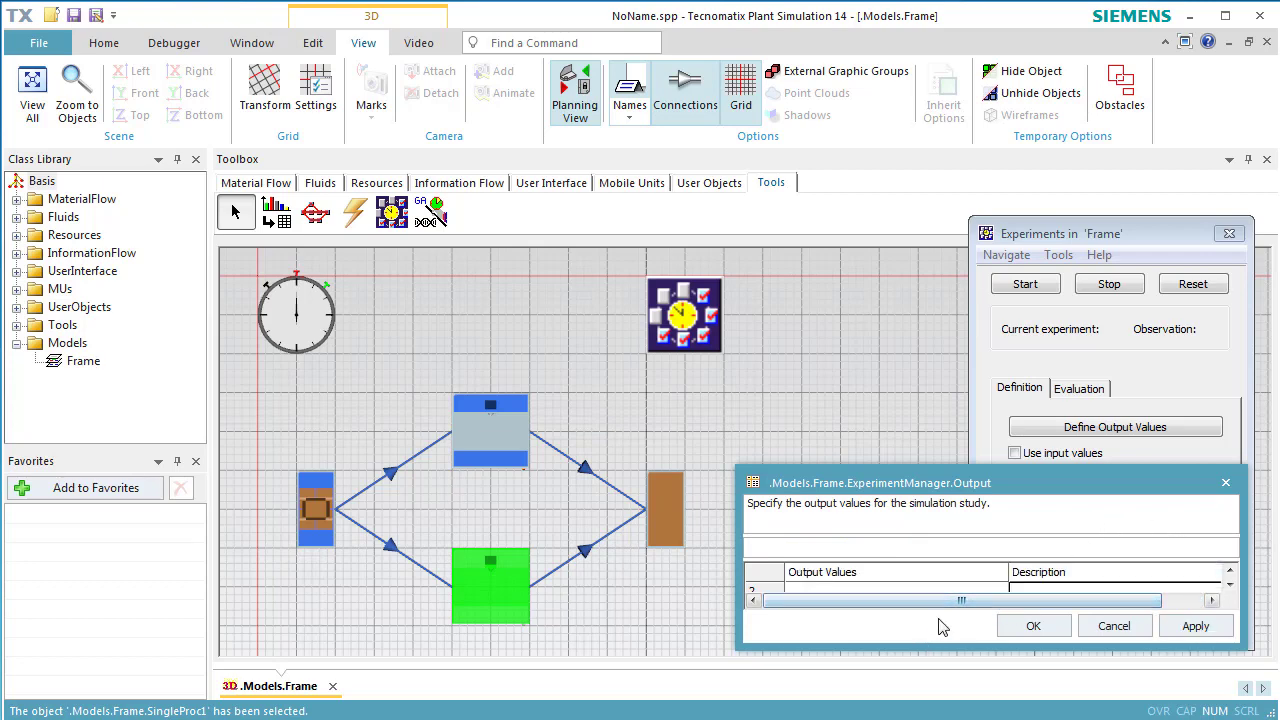
Add SingleProc.statFailPortion in row 2, described 'Portion of Fail of the MainMachine', and confirm.
drag(960, 650, 956, 691)
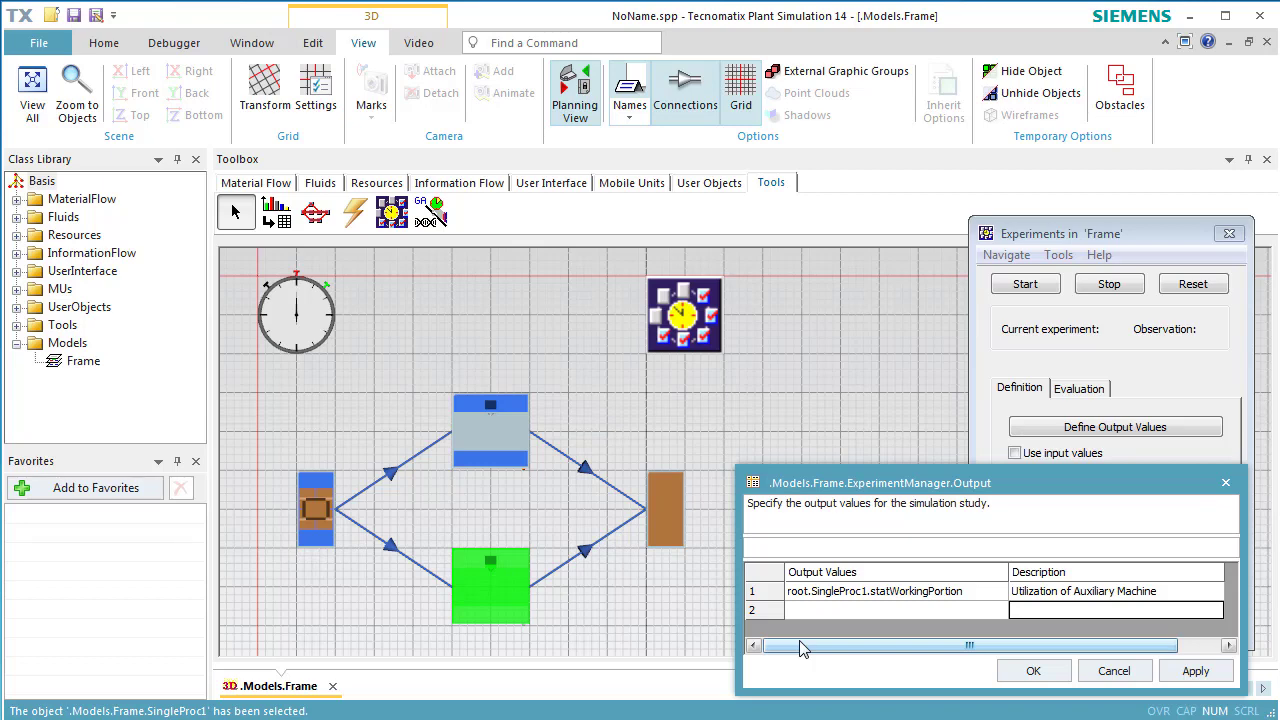
drag(518, 460, 805, 625)
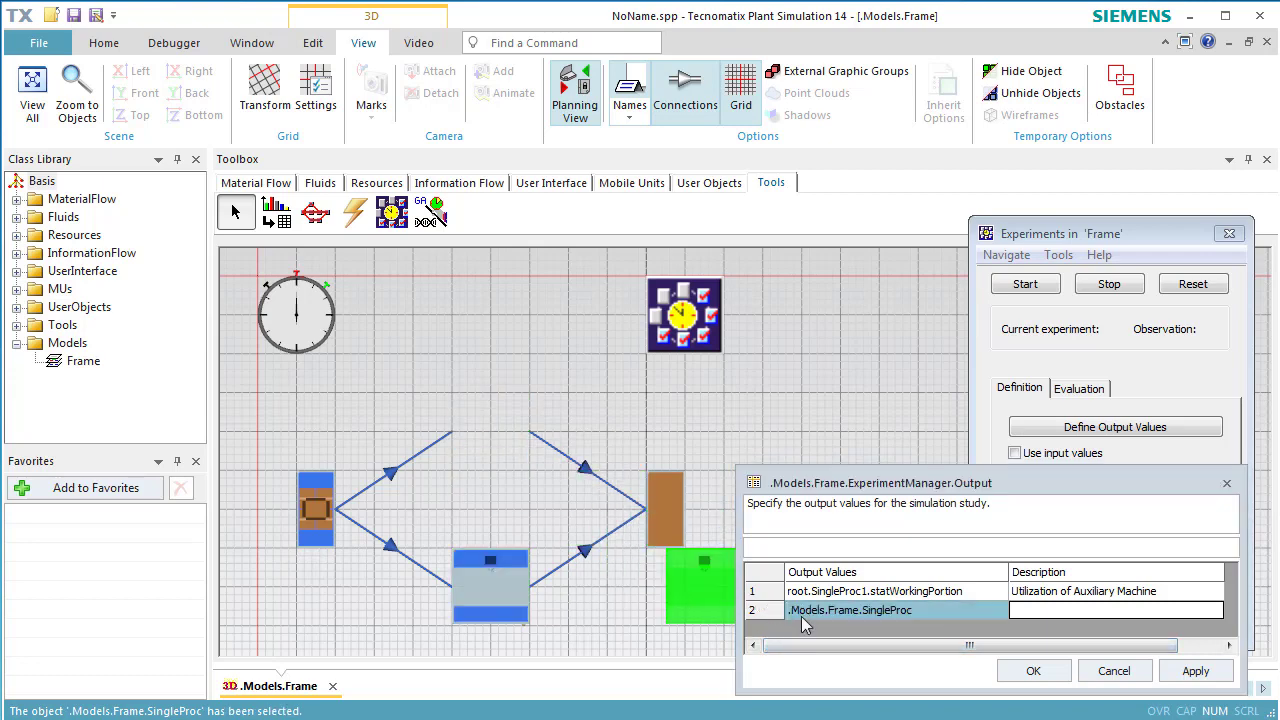
click(942, 611)
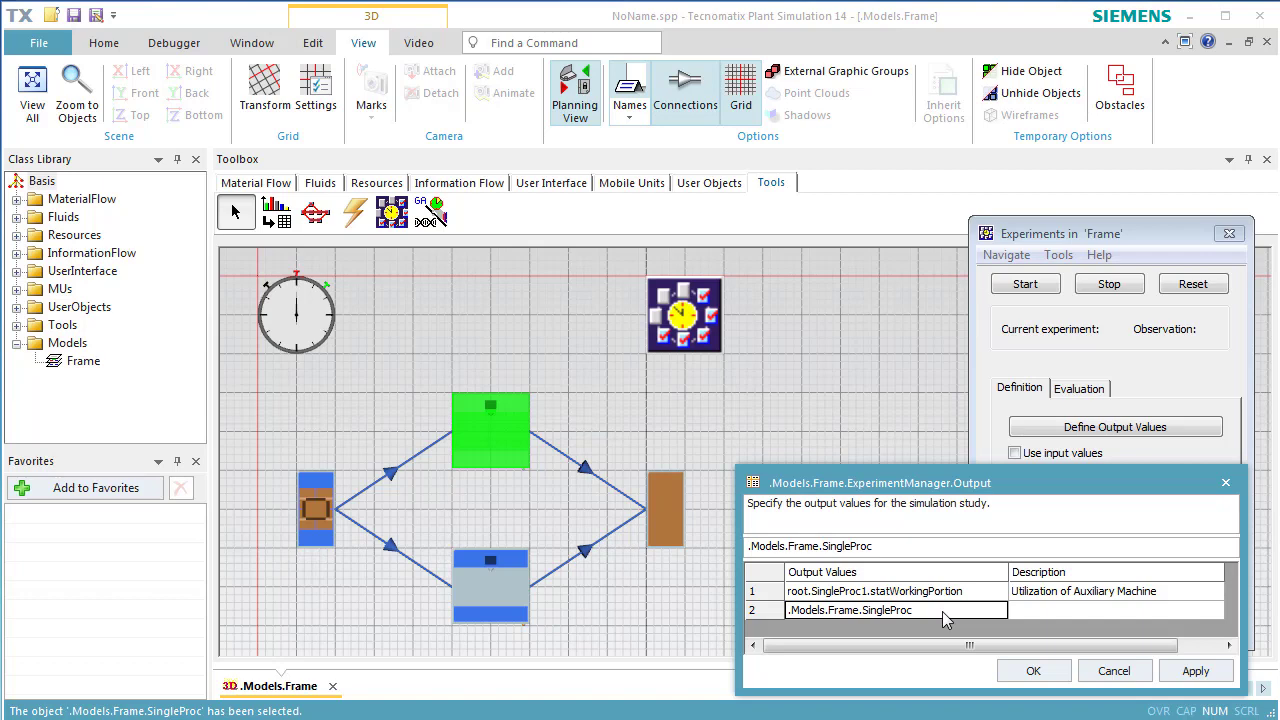
text(.stat)
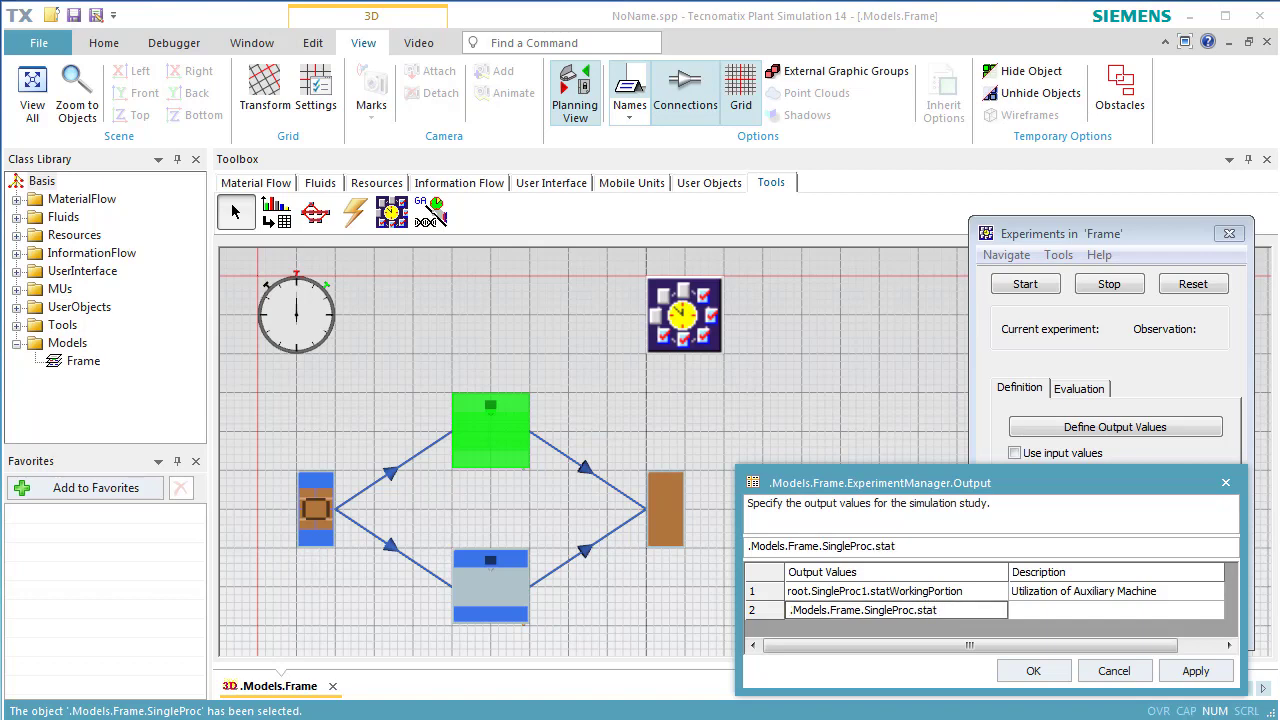
text(FailPortion)
click(1028, 614)
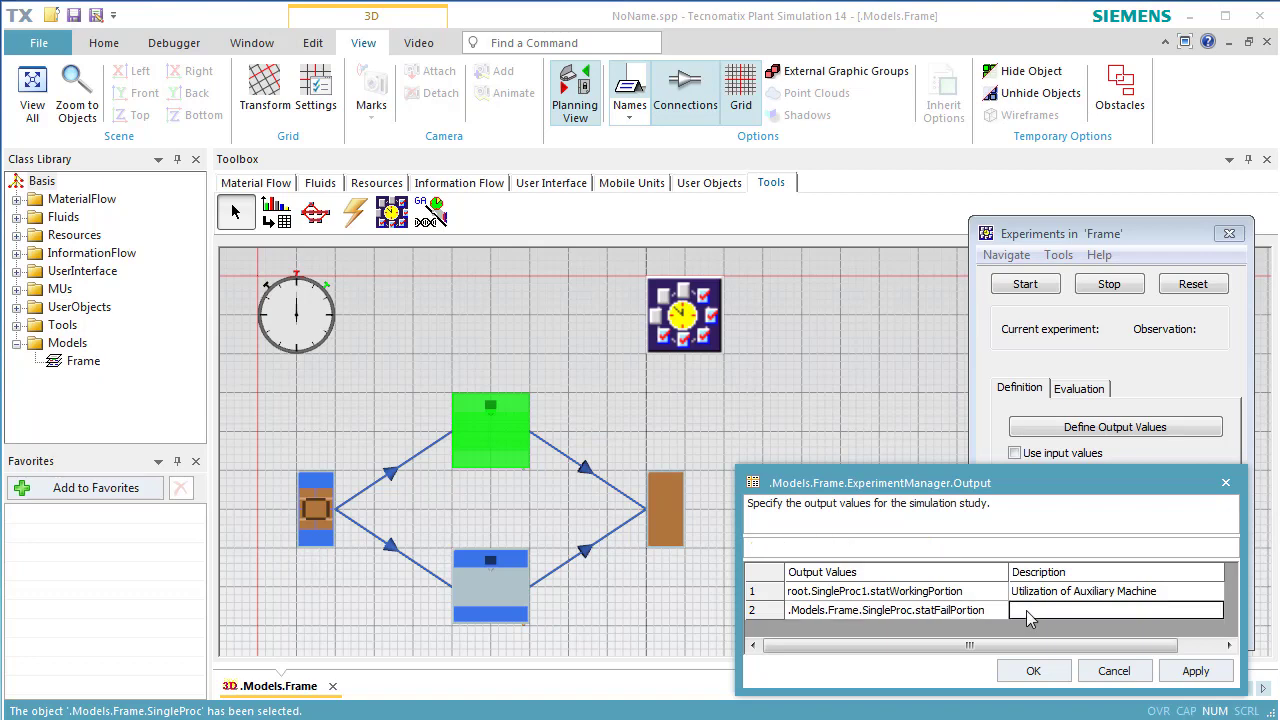
text(Portion )
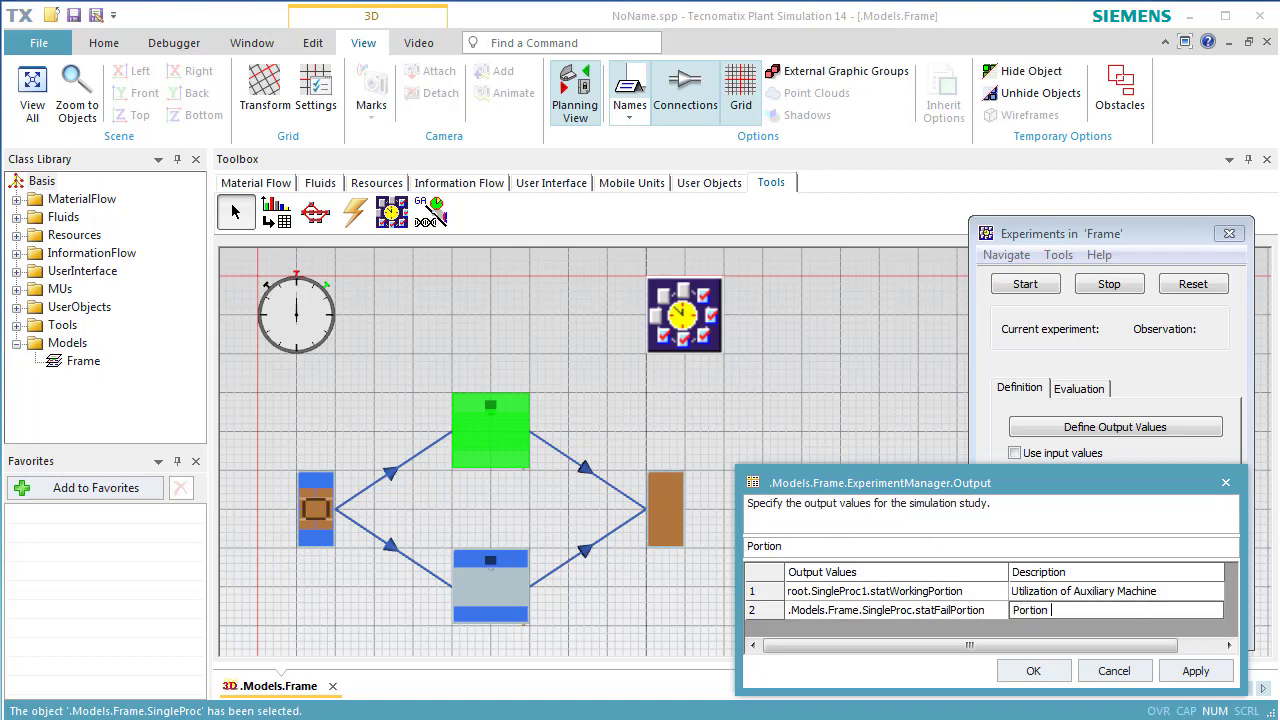
text(of Fail of the Main)
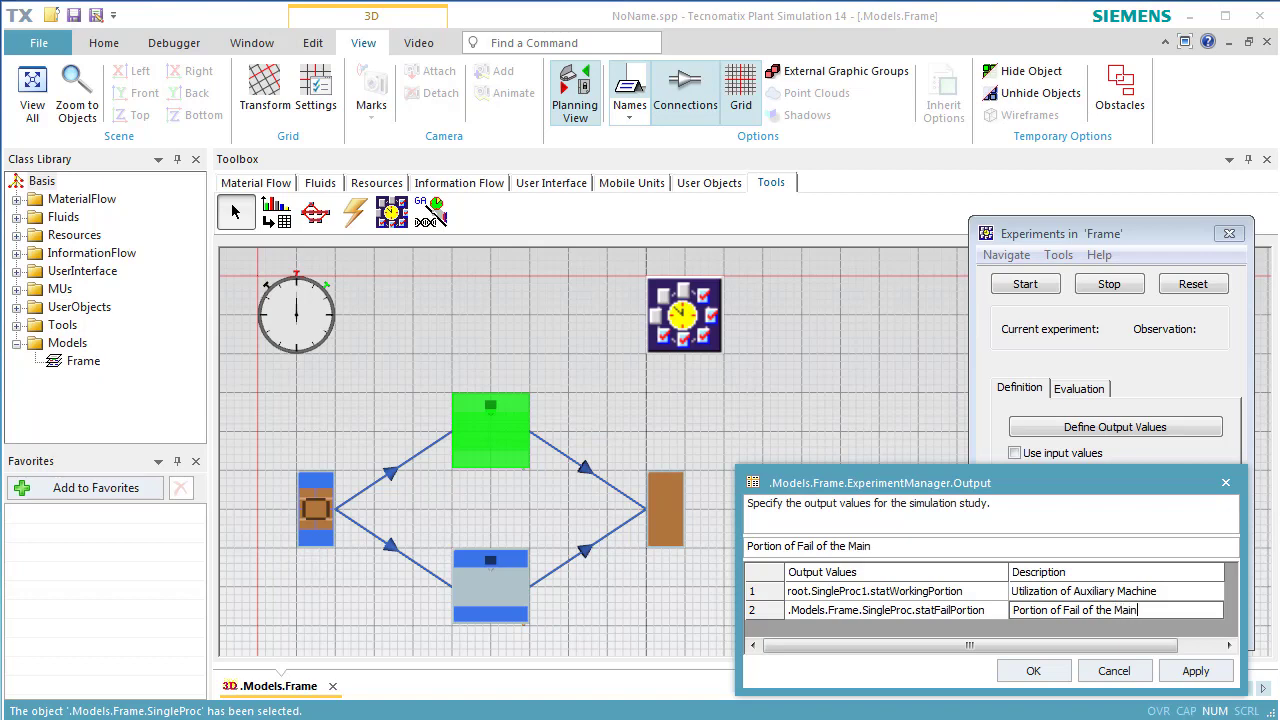
text(Machine)
click(1182, 676)
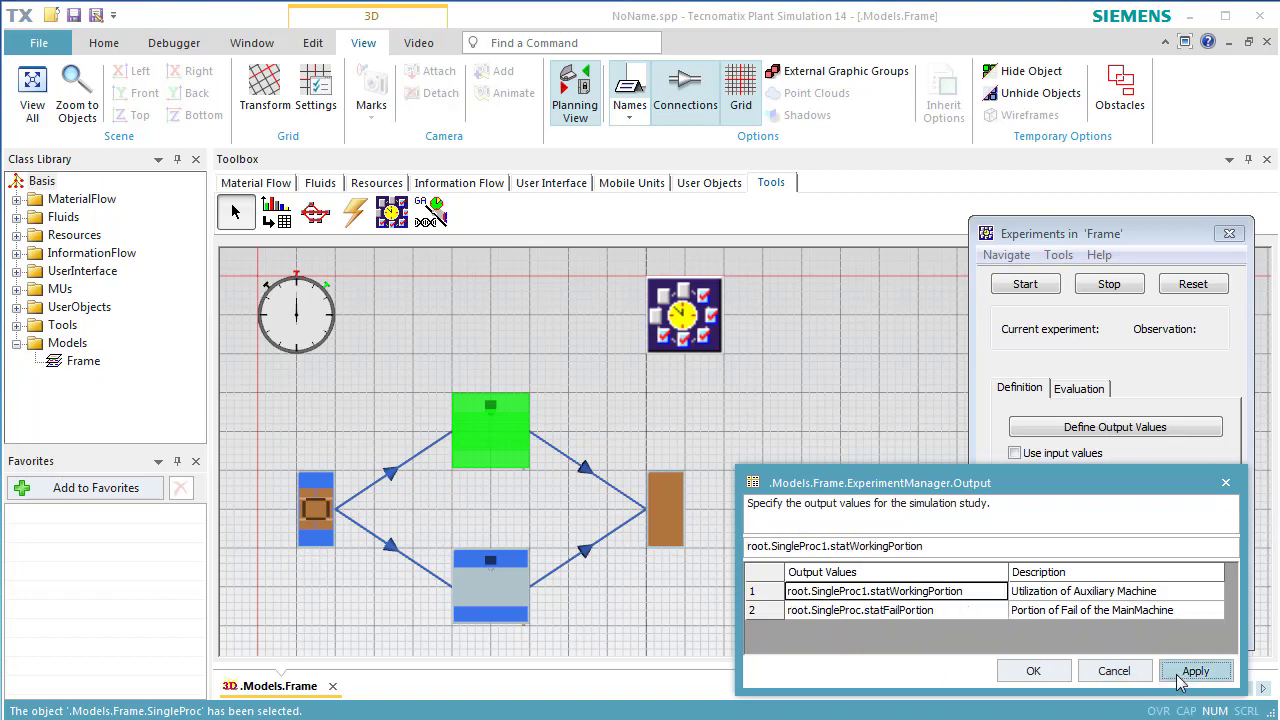
click(1025, 678)
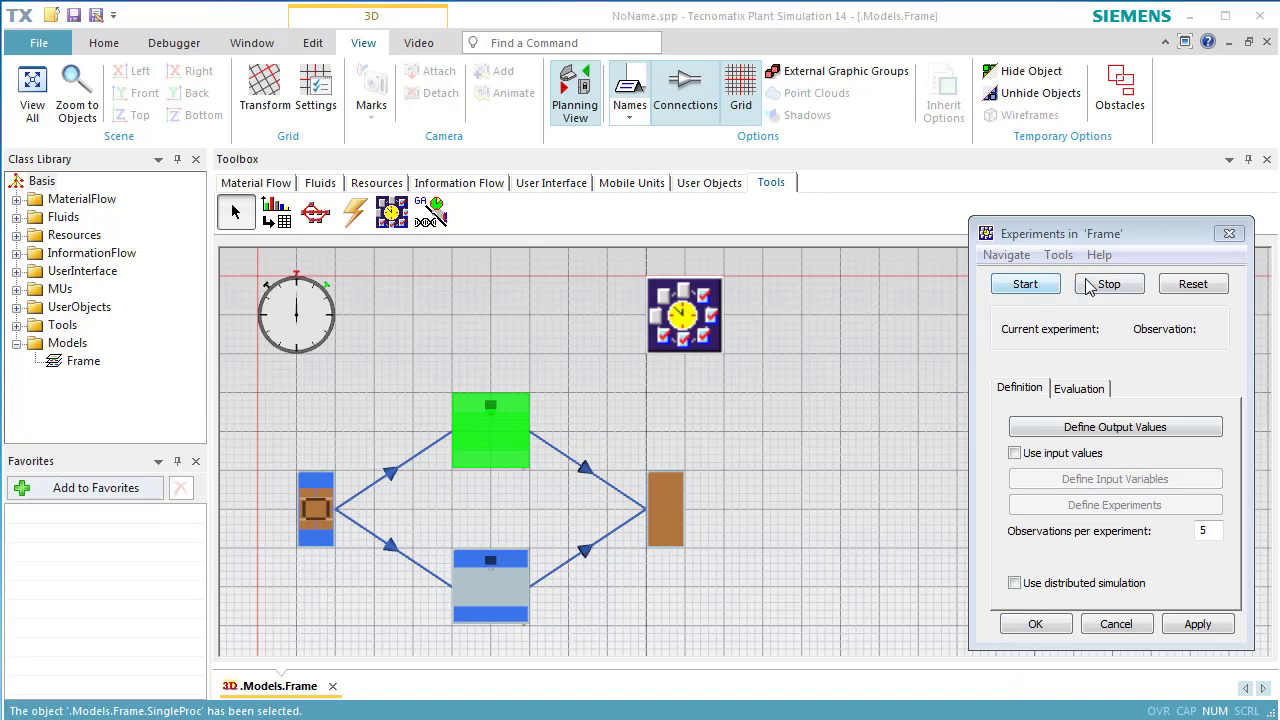
Reset and run the experiment with 5 observations, acknowledging the run-finished message.
click(1166, 288)
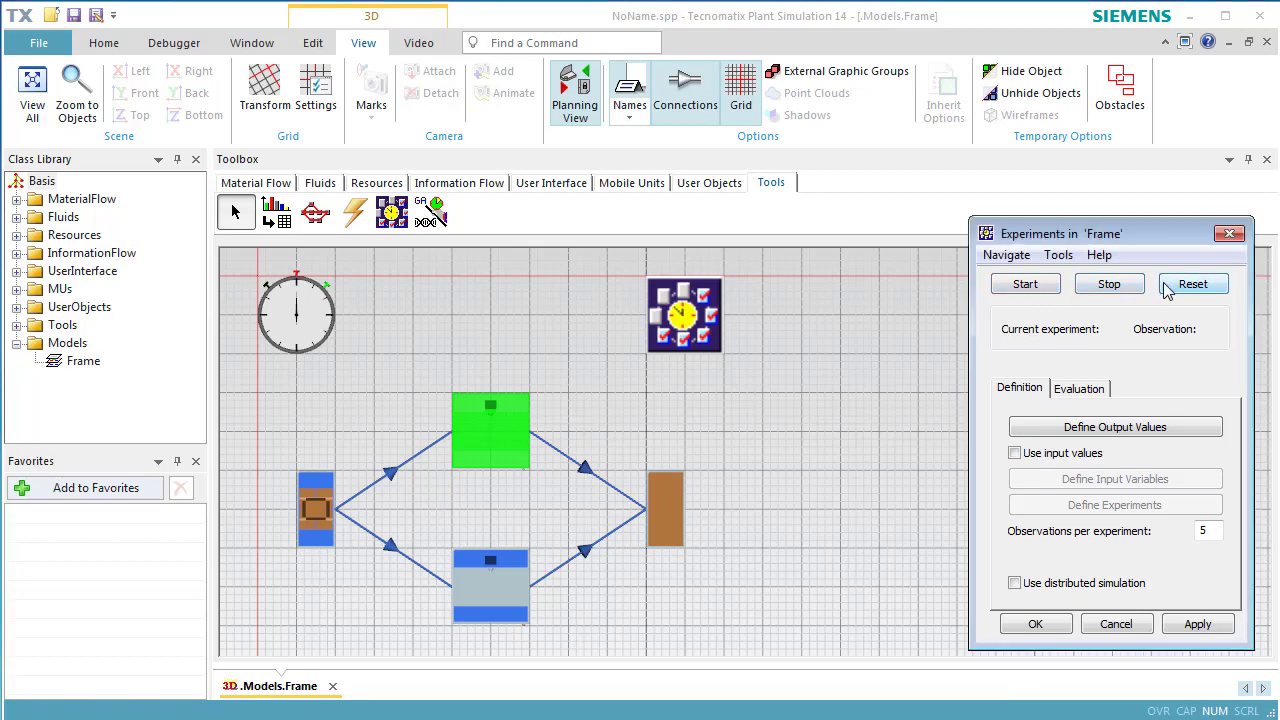
click(1026, 285)
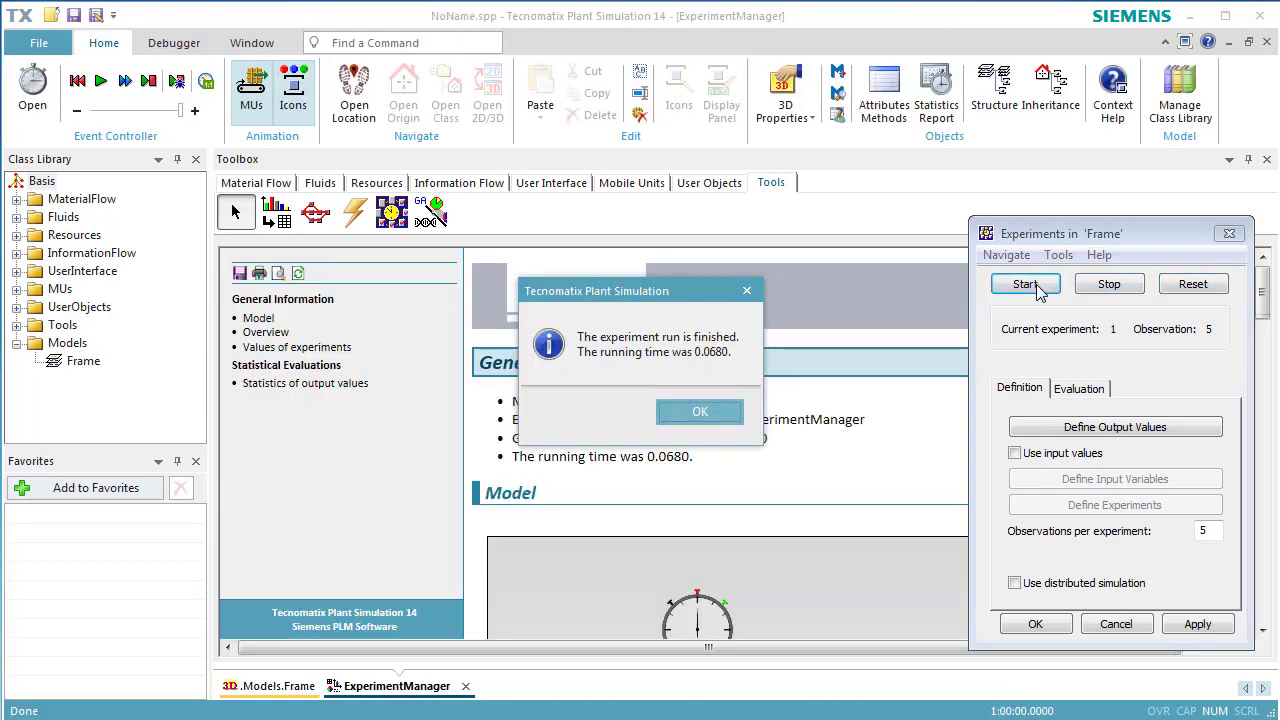
click(731, 414)
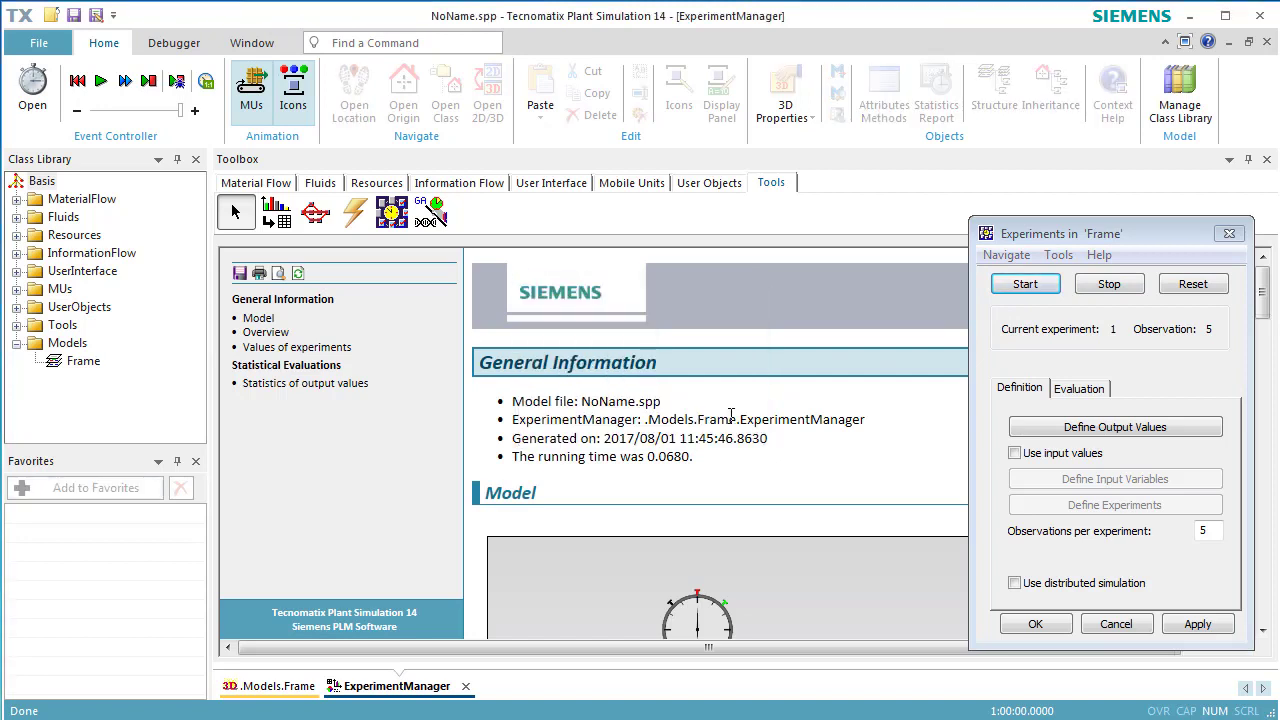
Review the Auxiliary Machine utilization min-max chart under Statistics of output values, then close the report.
click(305, 383)
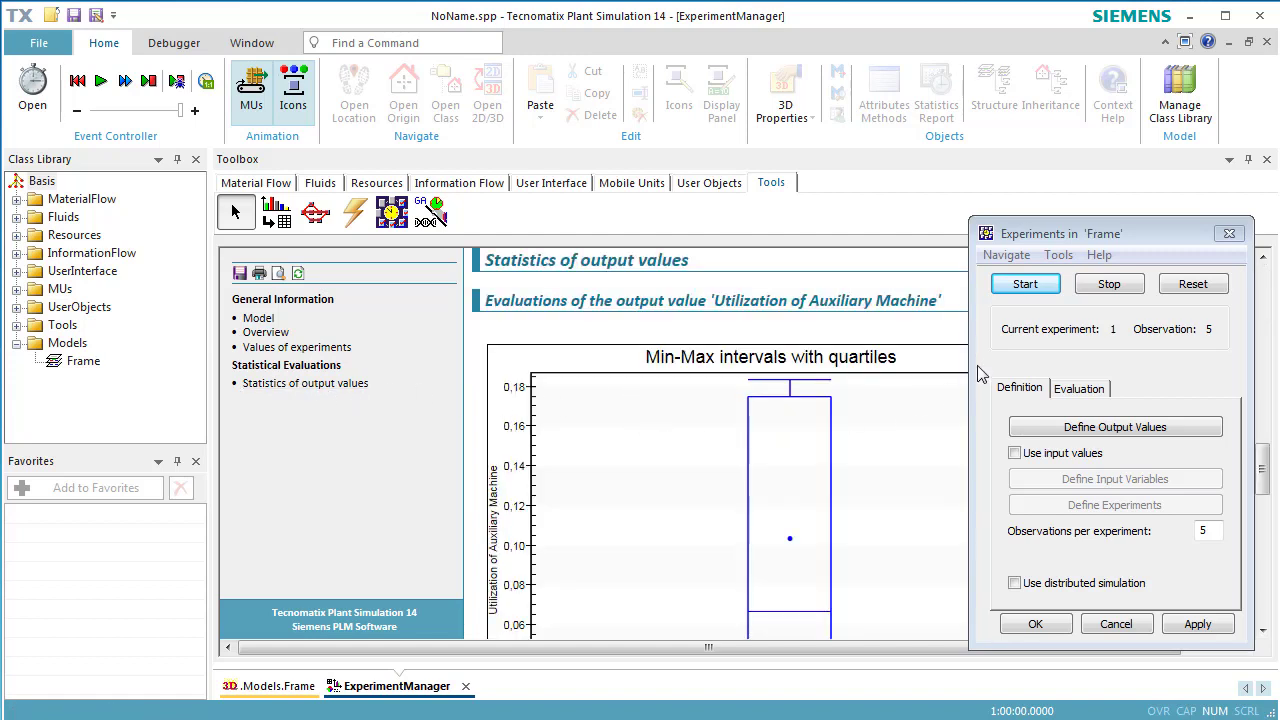
scroll(928, 496, up, 3)
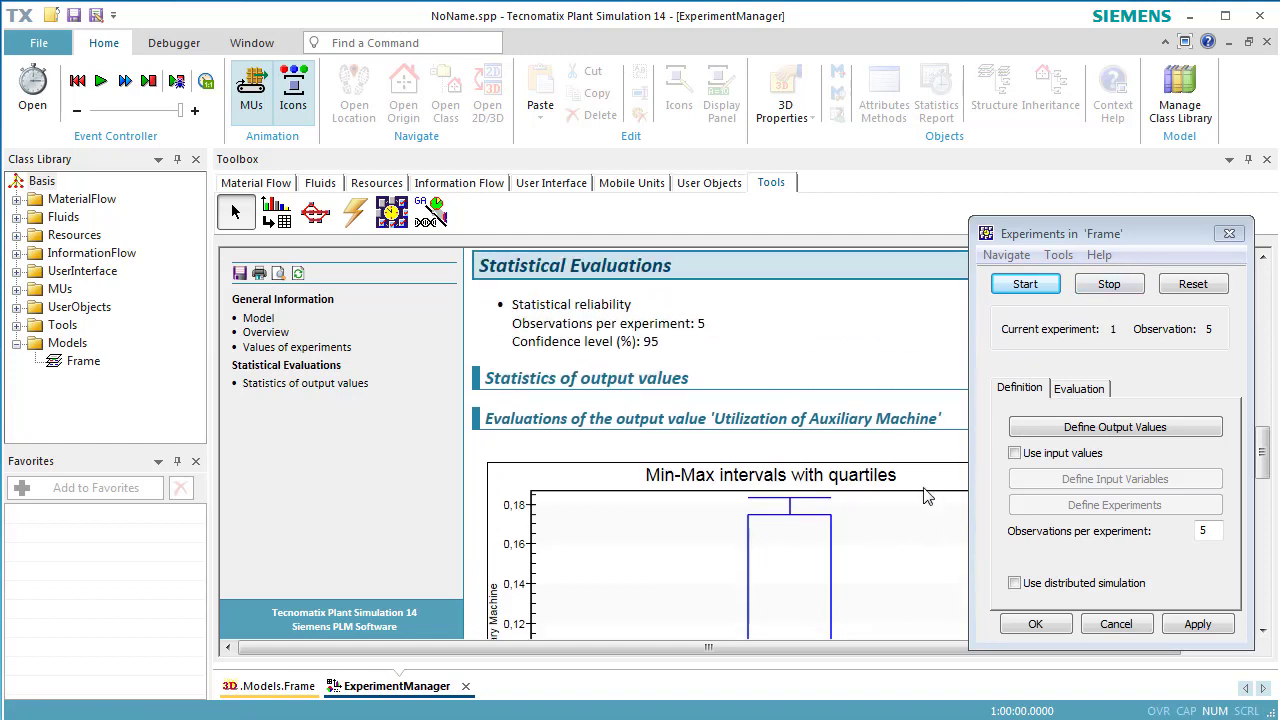
scroll(928, 496, down, 7)
scroll(931, 500, up, 3)
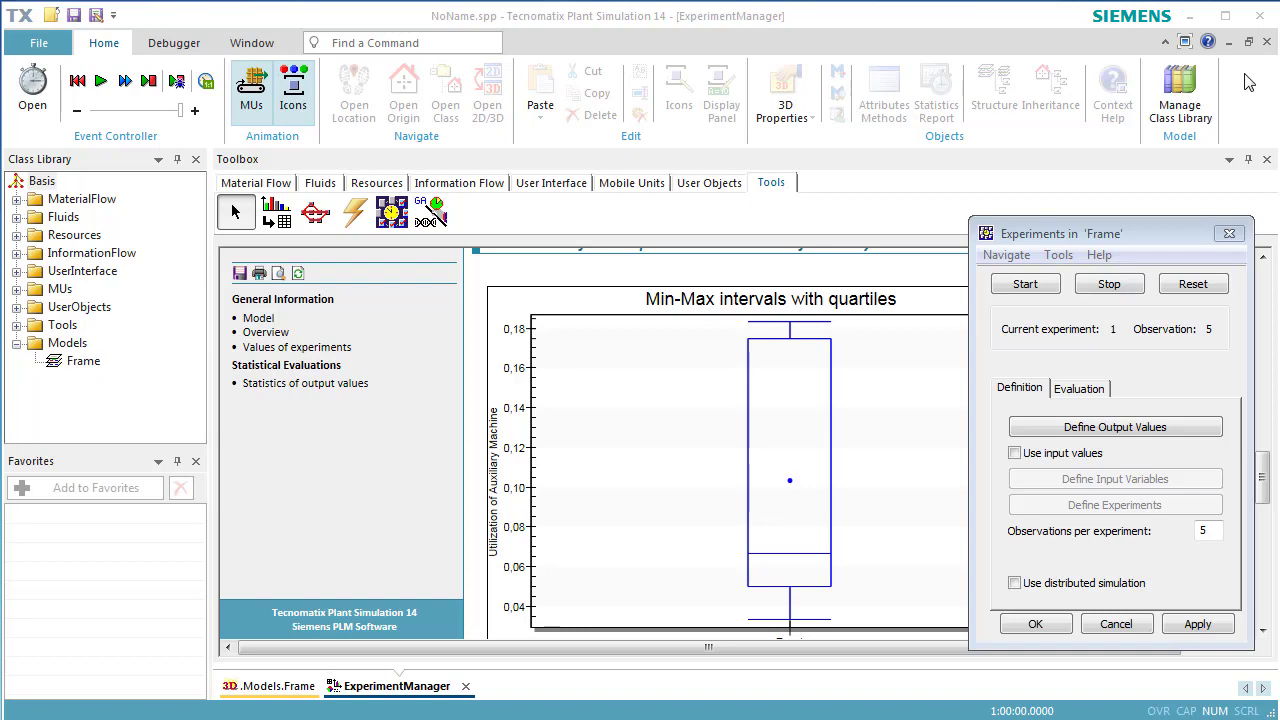
click(1266, 42)
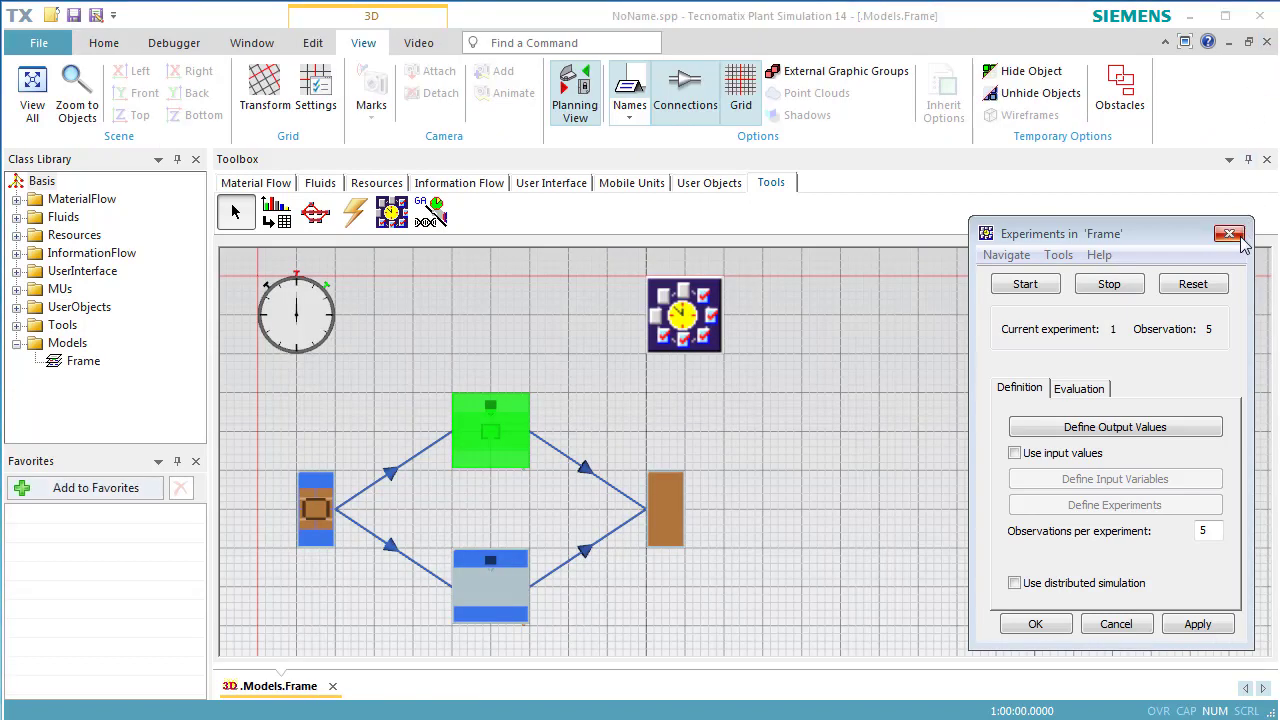
Review the Detailed Results table (Exp 1 mean 0.1033, min 0.0333, max 0.1833), then close it.
click(1096, 389)
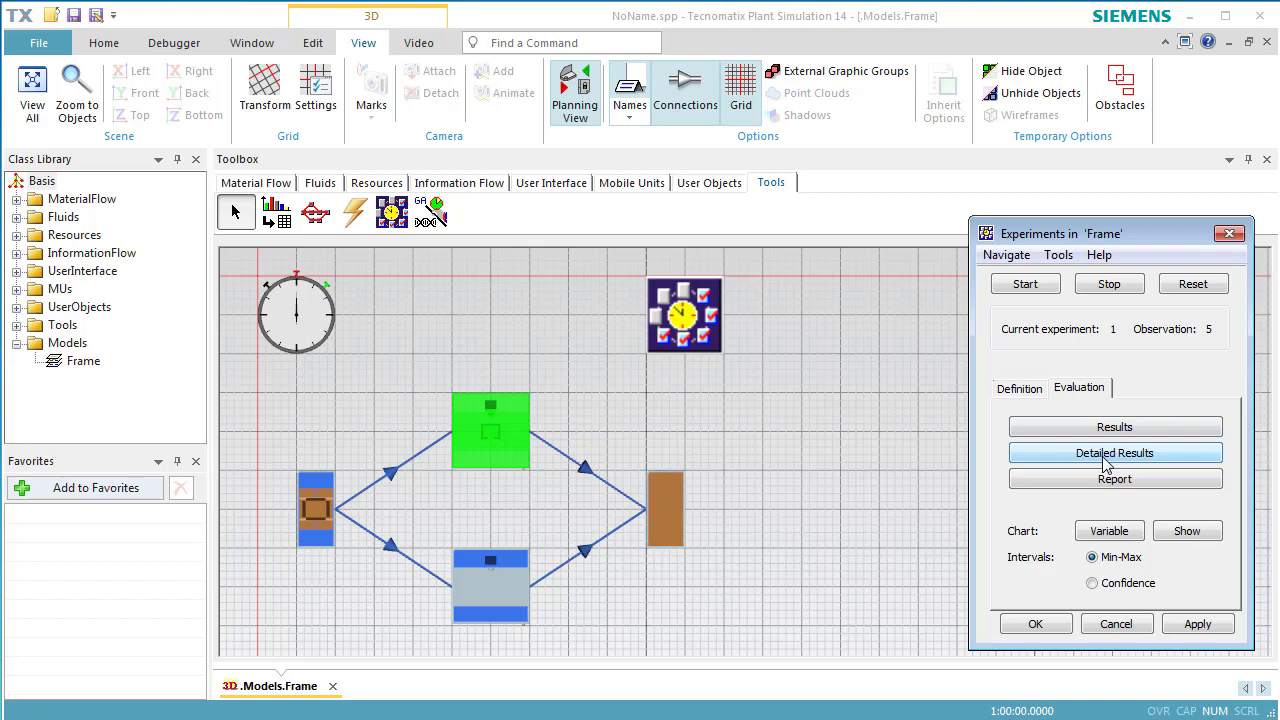
click(1105, 458)
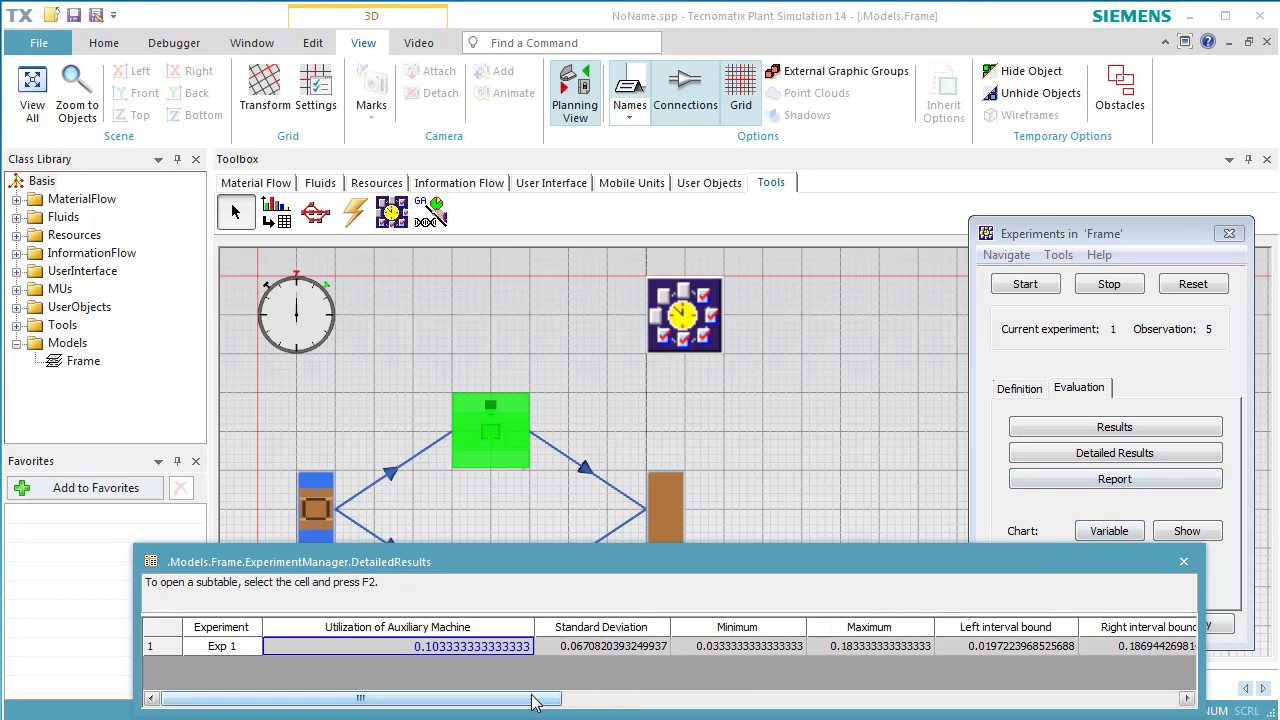
mouse_move(538, 700)
mouse_down()
mouse_move(646, 702)
mouse_move(530, 705)
mouse_up()
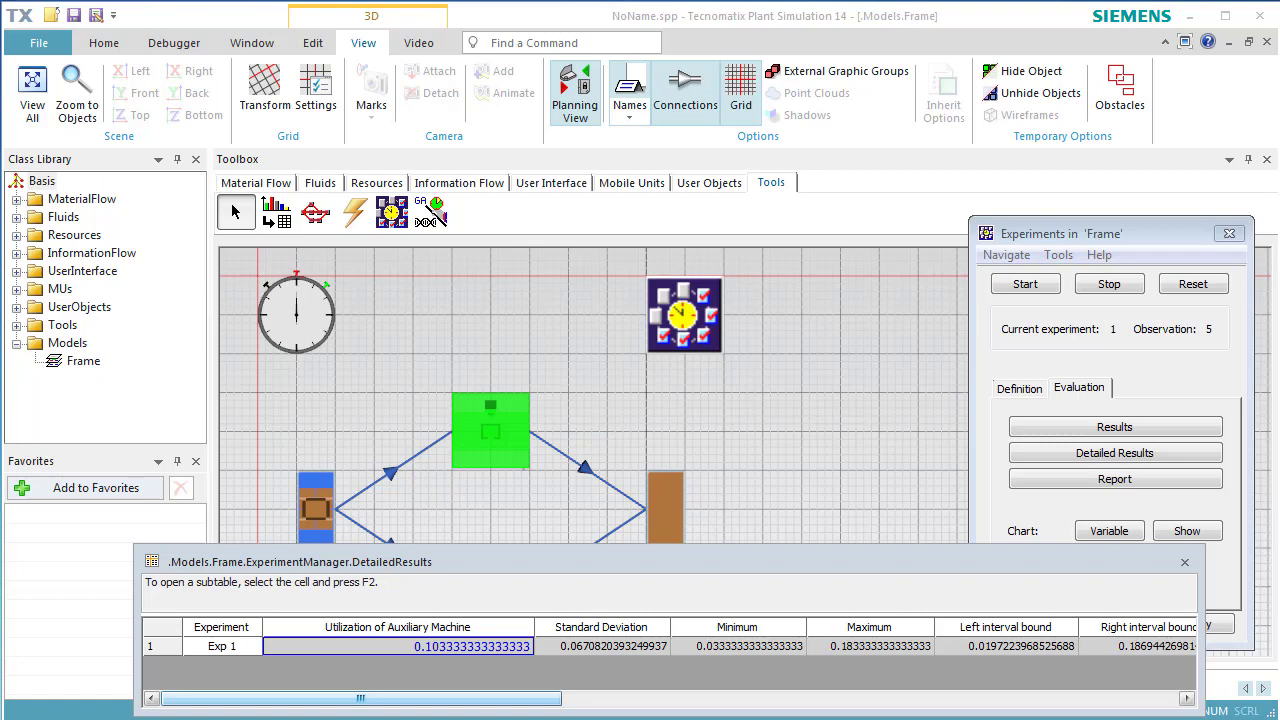
click(1185, 564)
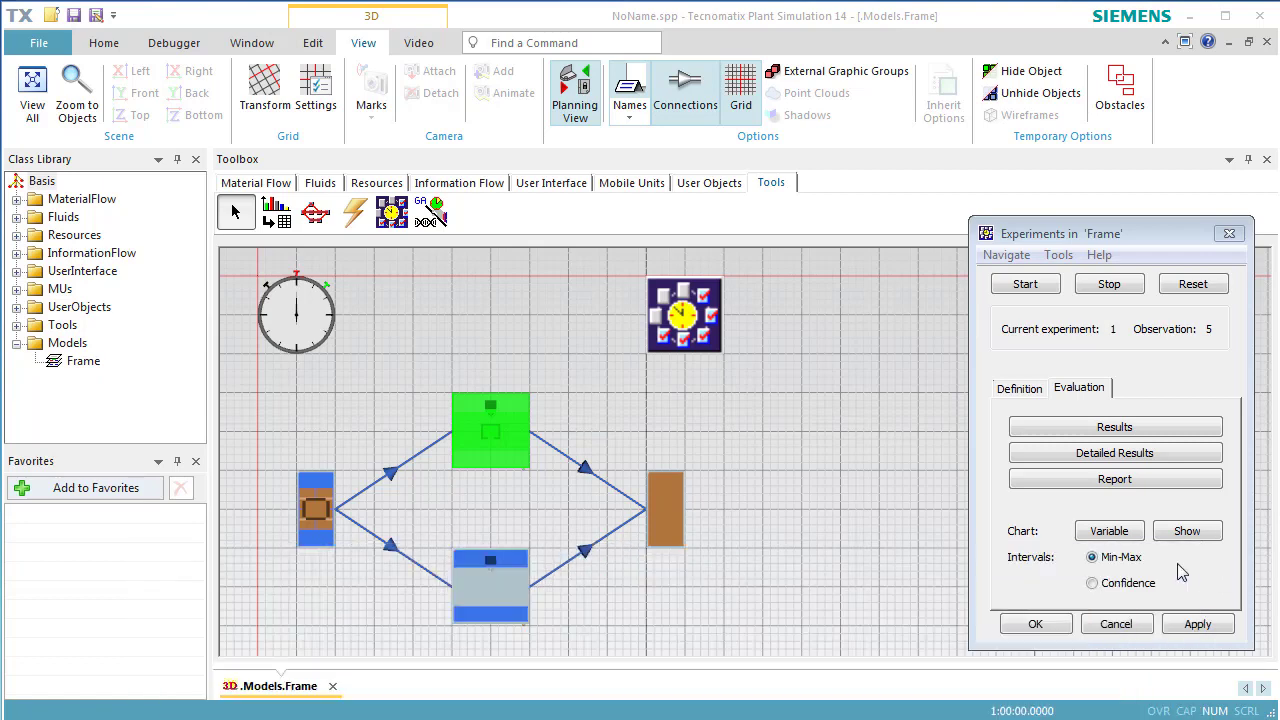
Enable input values and add .Models.Frame.SingleProc.Availability as input row 1.
click(1026, 398)
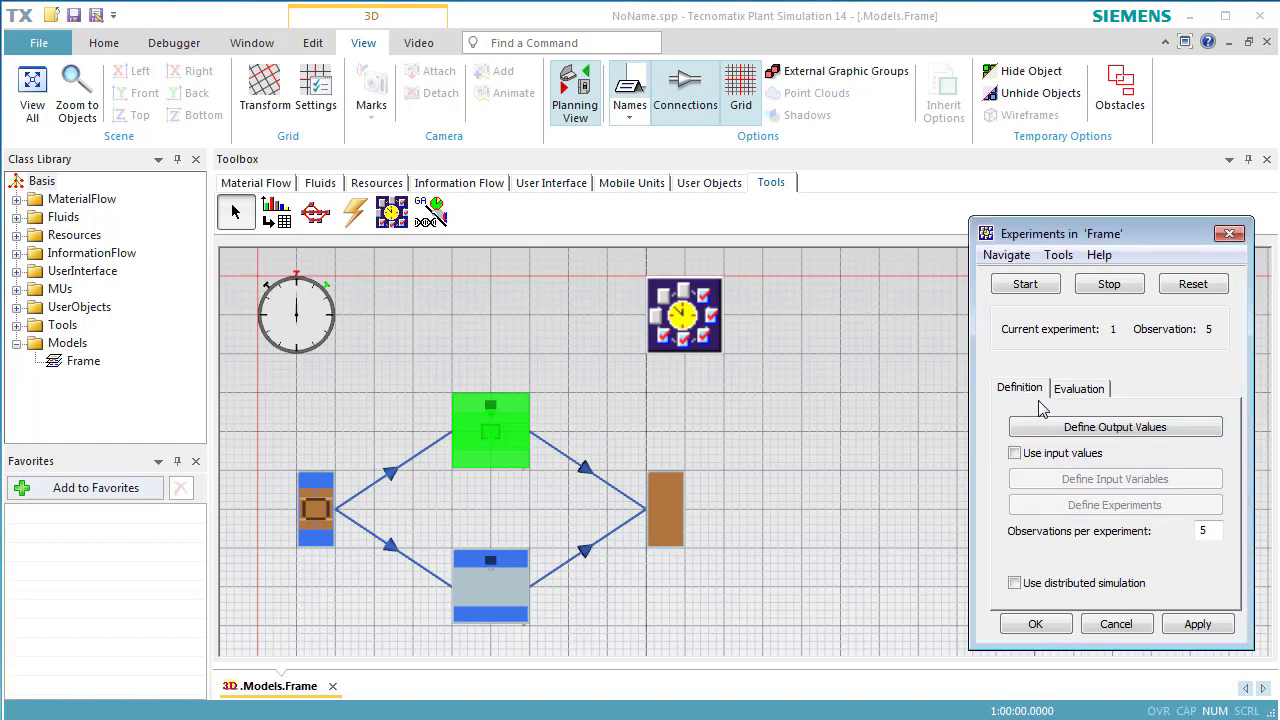
click(1057, 460)
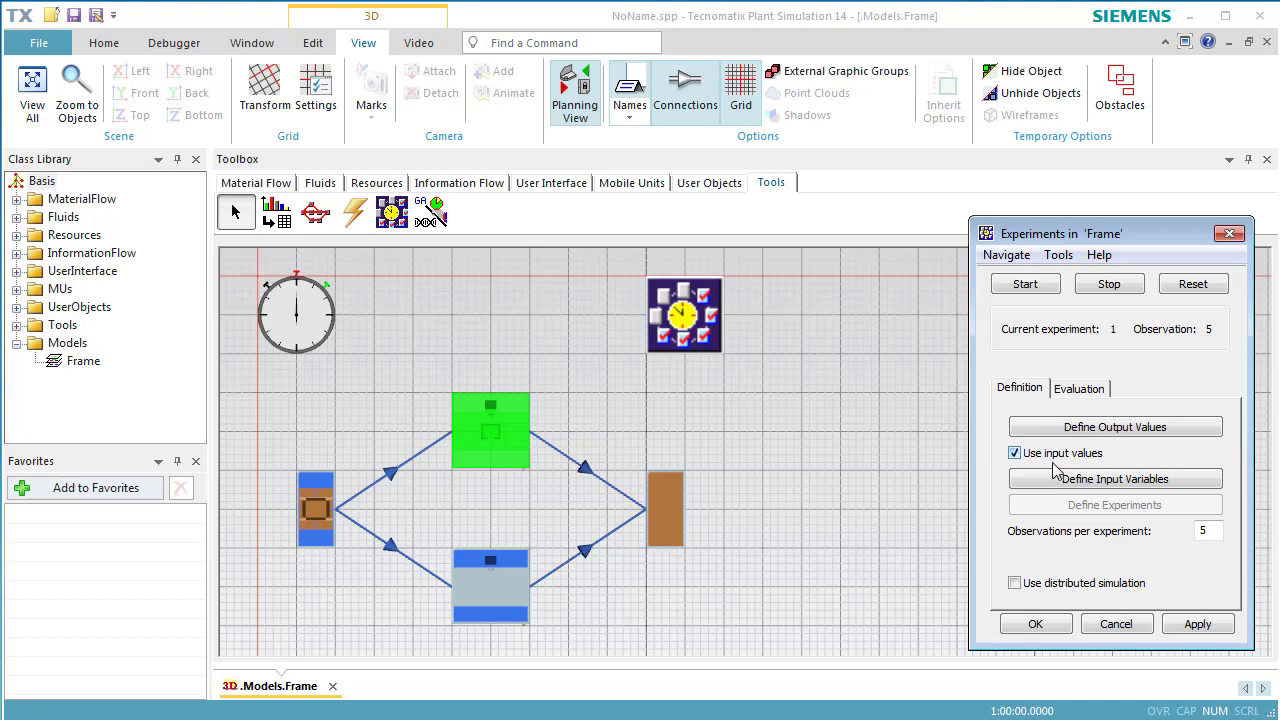
click(1058, 486)
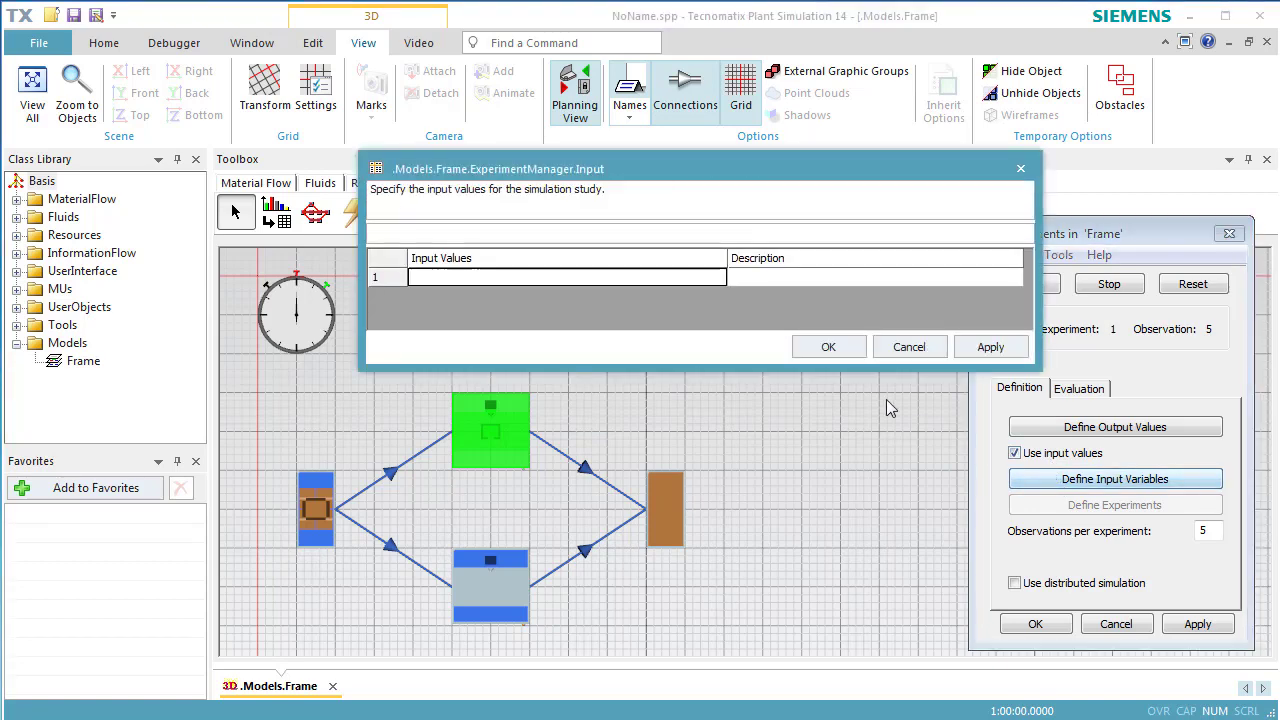
drag(498, 440, 557, 281)
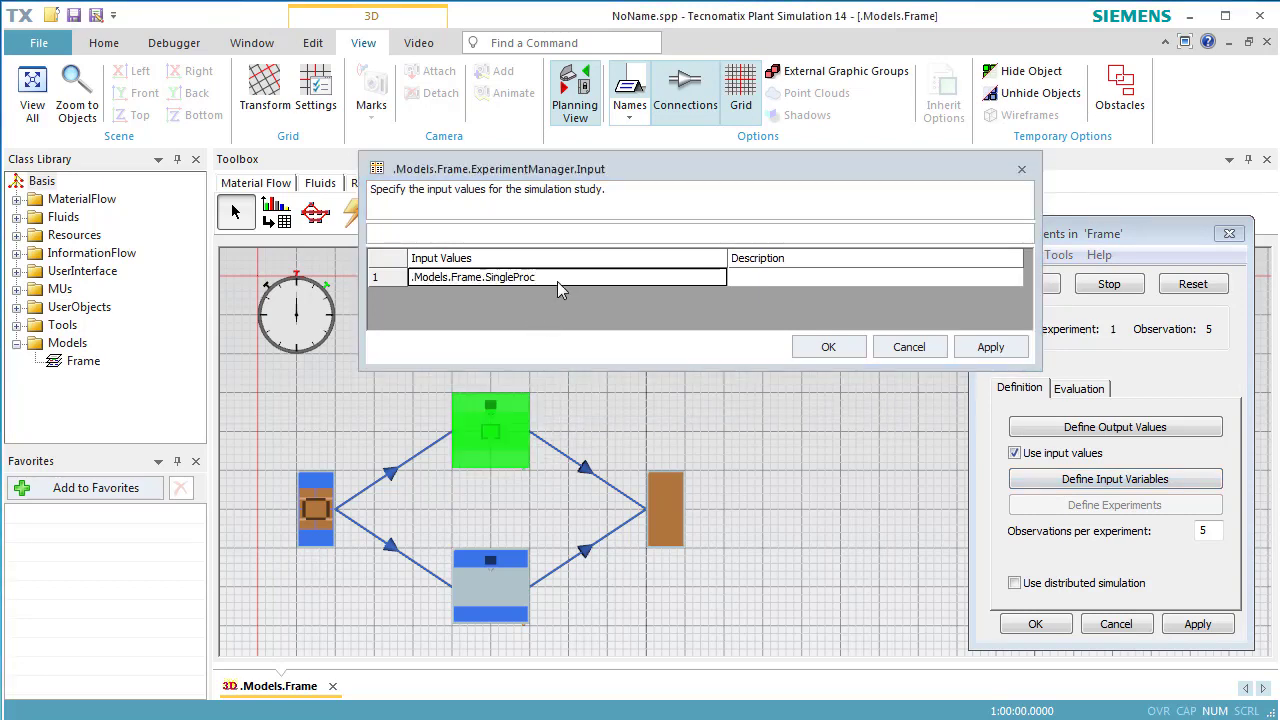
click(557, 281)
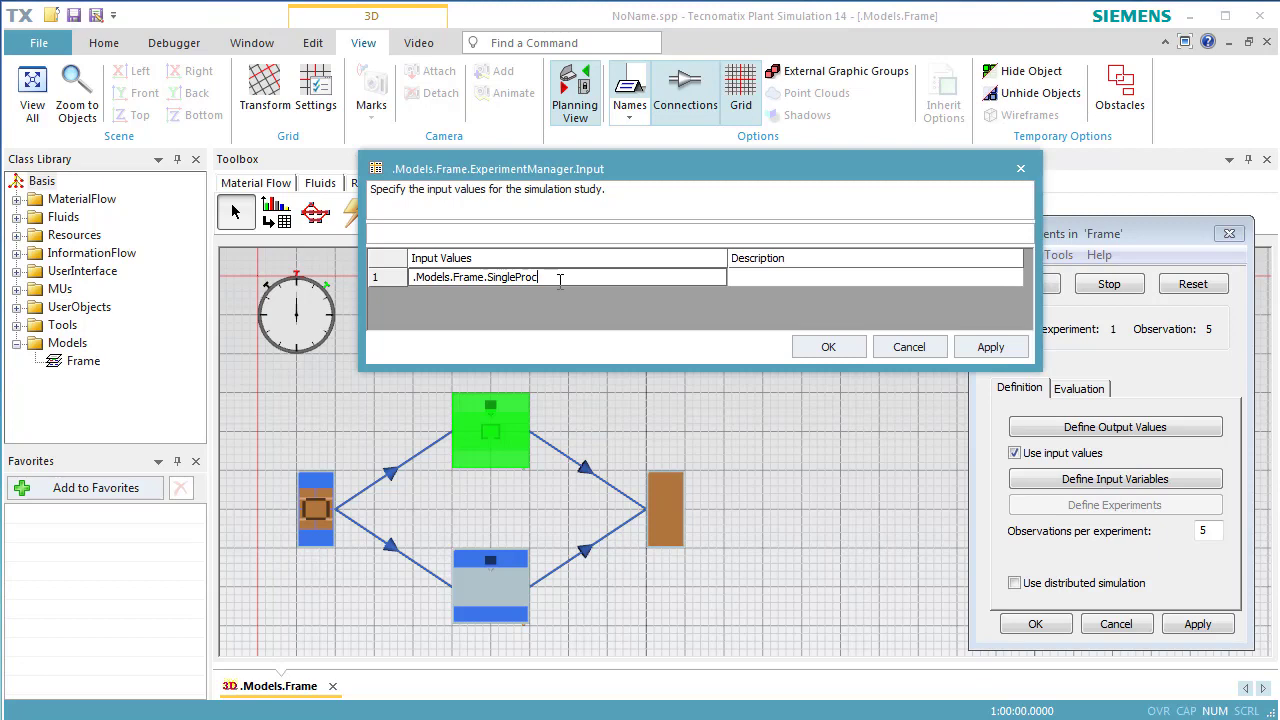
text(.Avai)
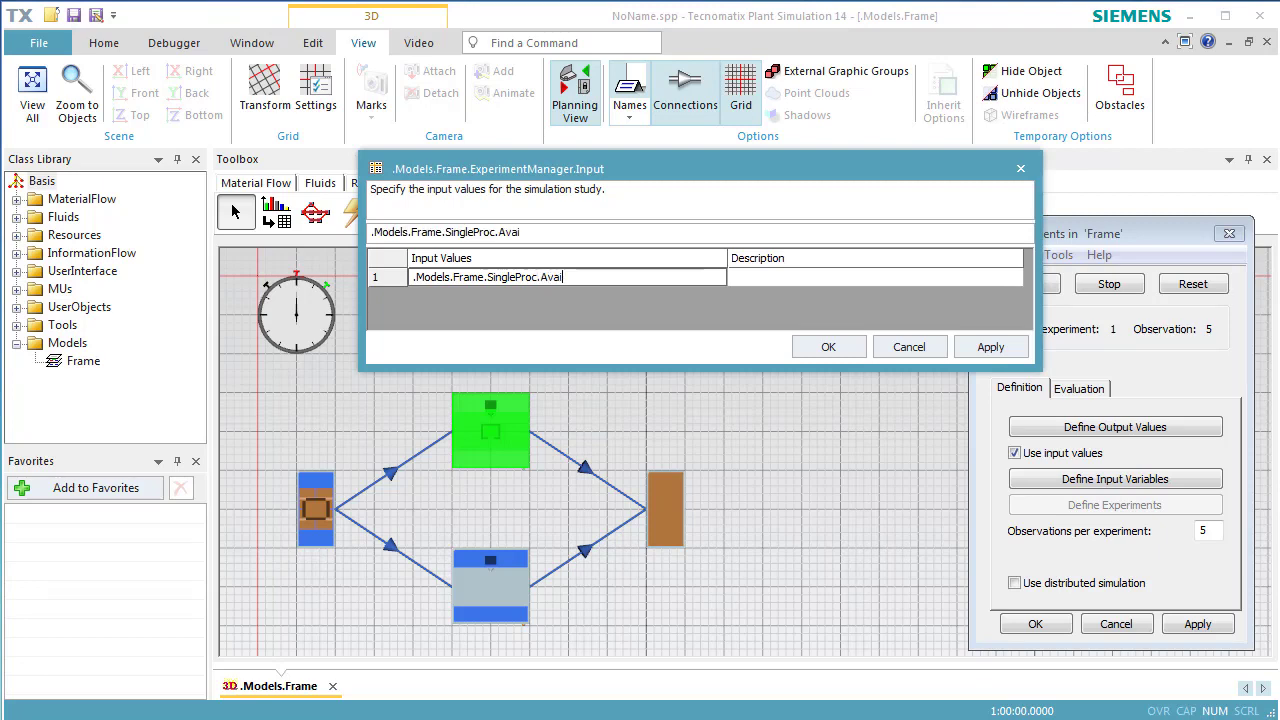
text(lability)
Describe the availability input as 'Availability of MainMachine' and confirm.
click(766, 280)
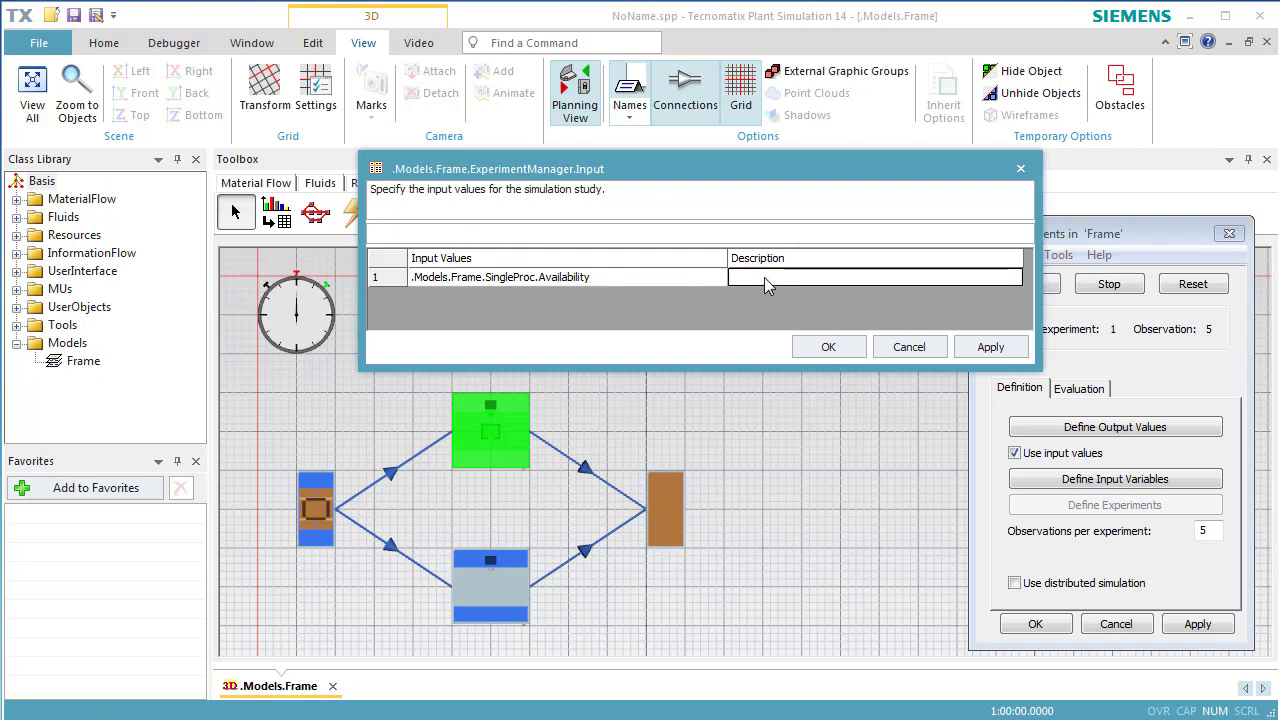
text(Availabi)
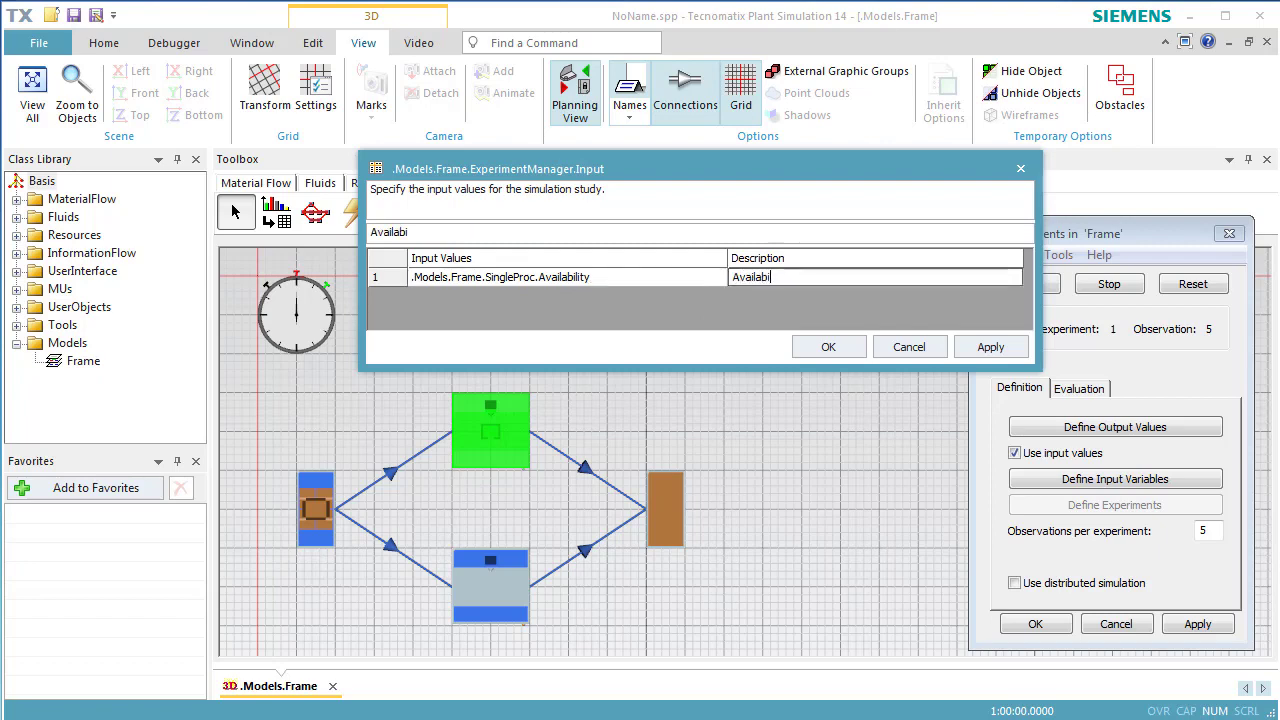
text(lity of )
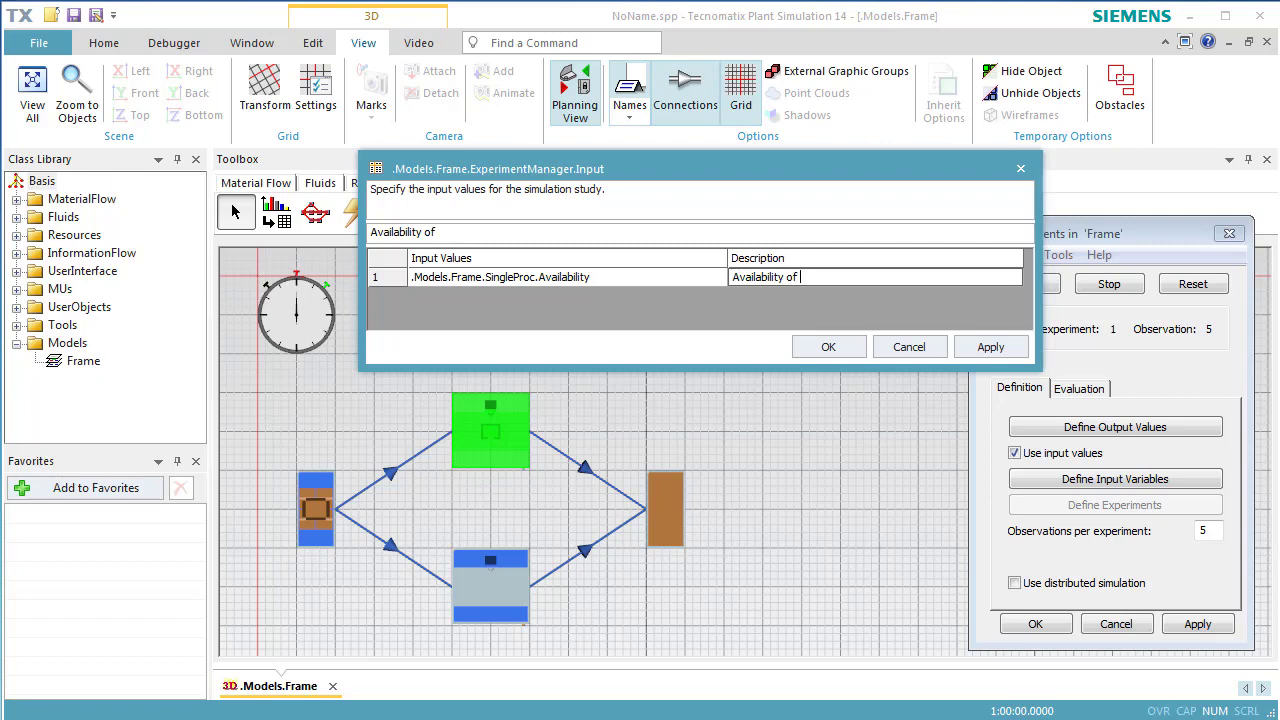
text(MainMachine)
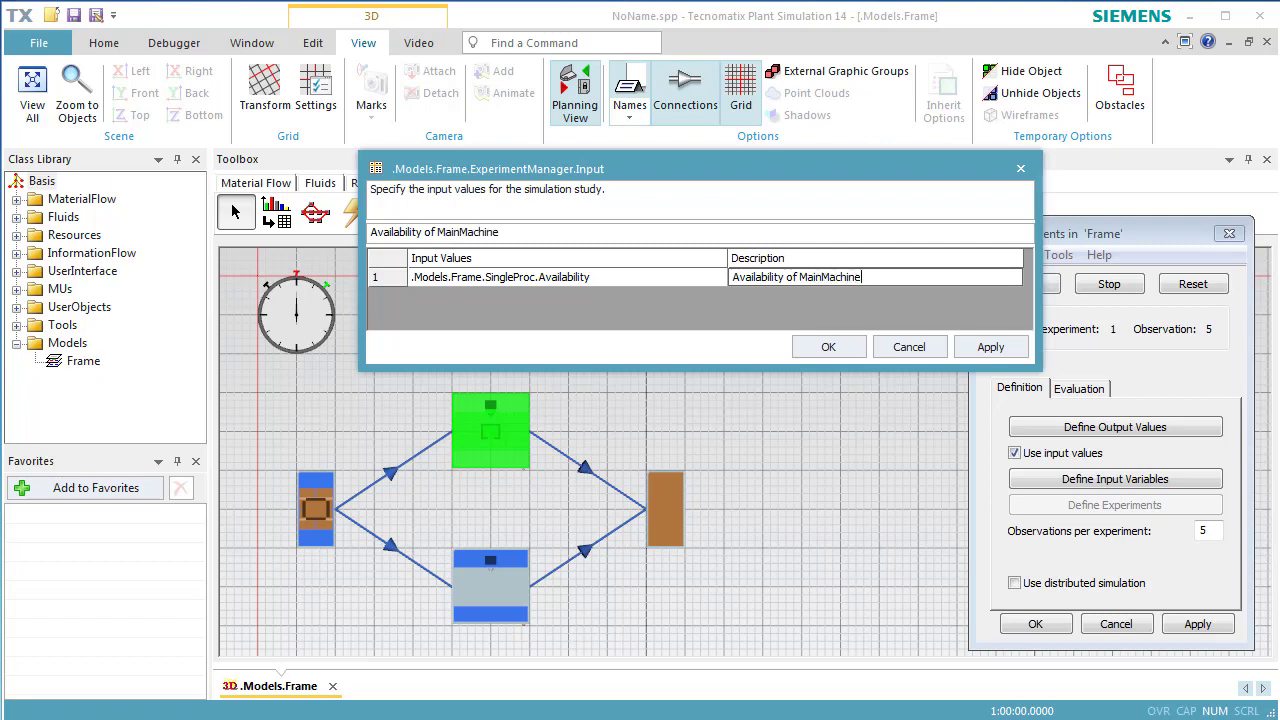
click(801, 344)
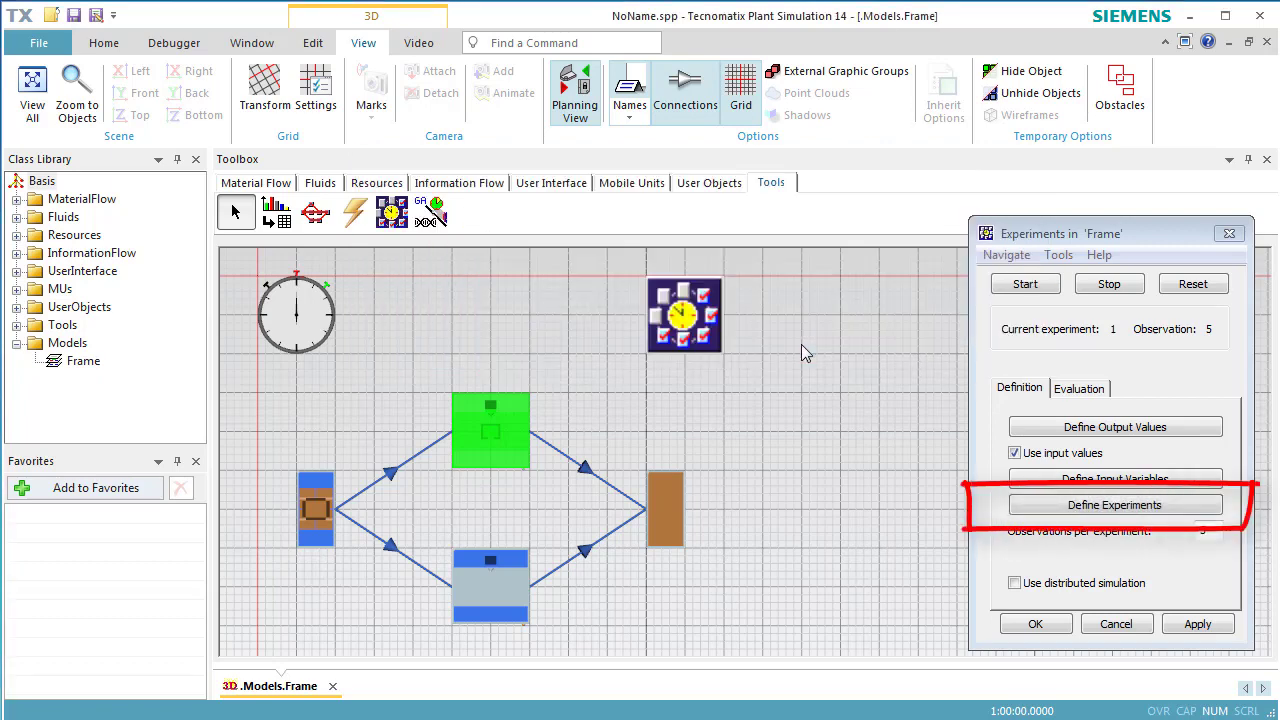
Define three experiments with availability 85, 90 and 95, apply and confirm the table.
click(1033, 508)
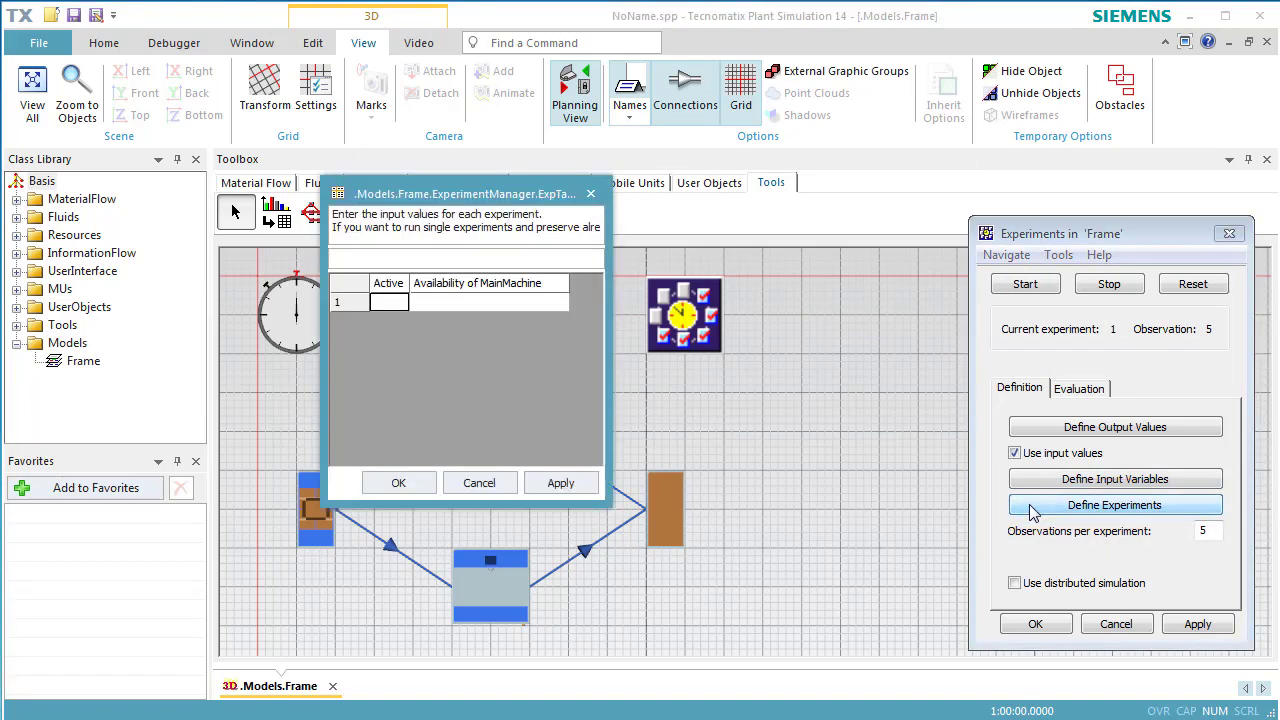
click(528, 306)
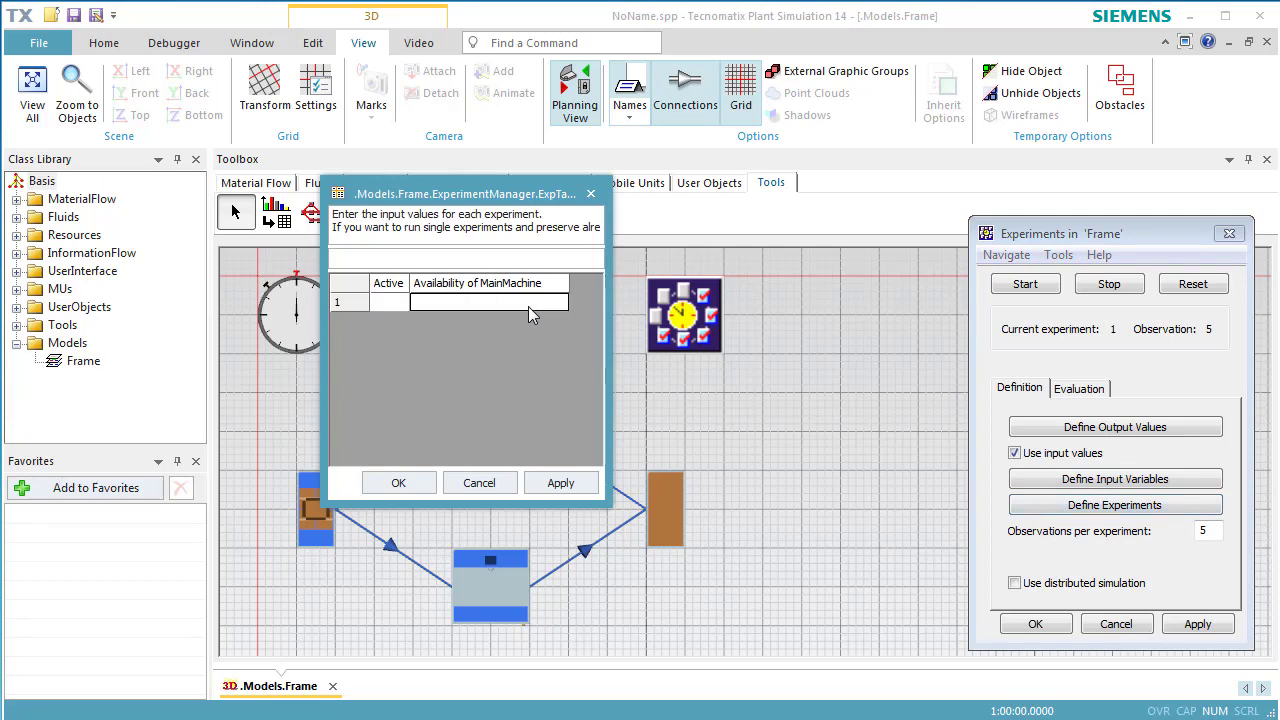
text(85)
key(Return)
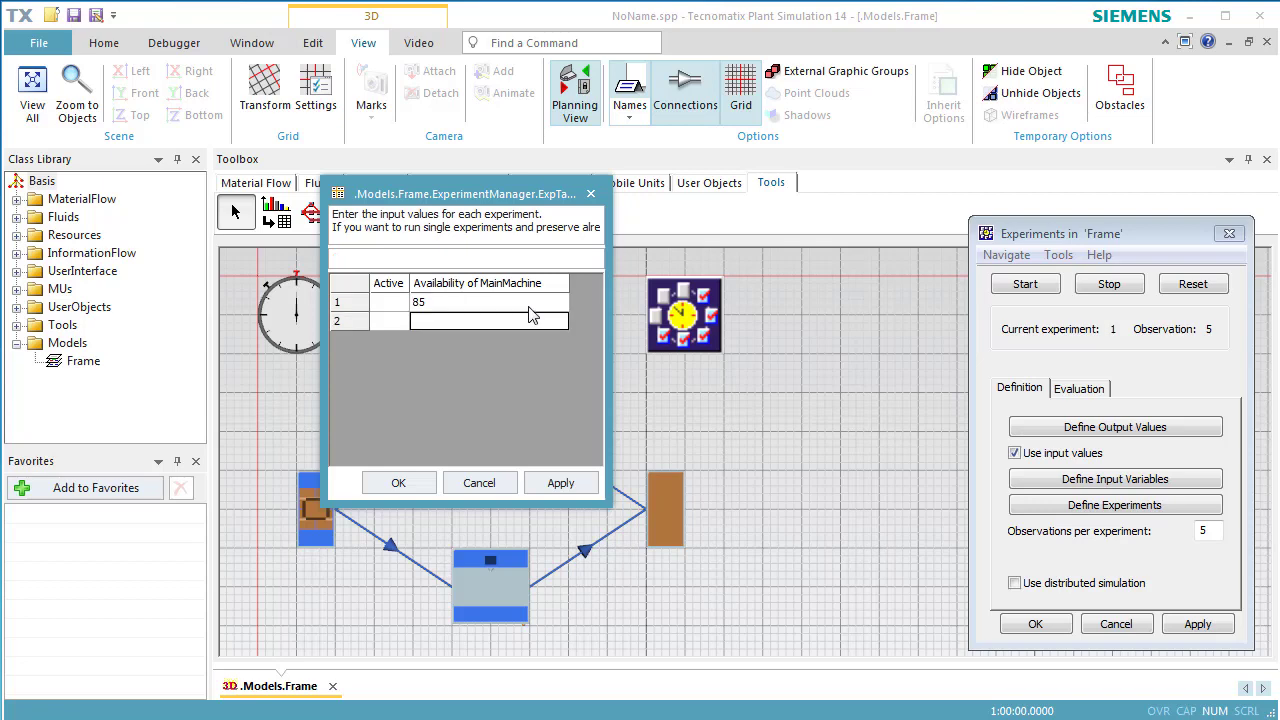
text(90)
key(Return)
text(95)
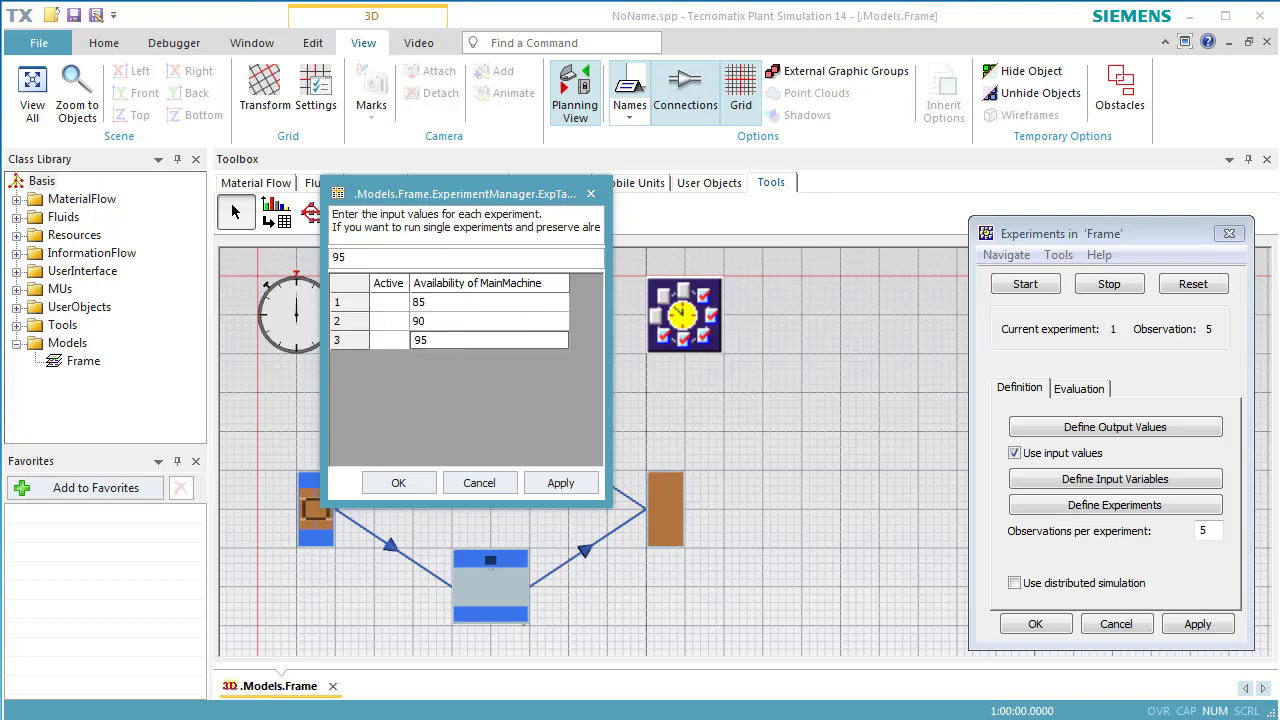
key(Return)
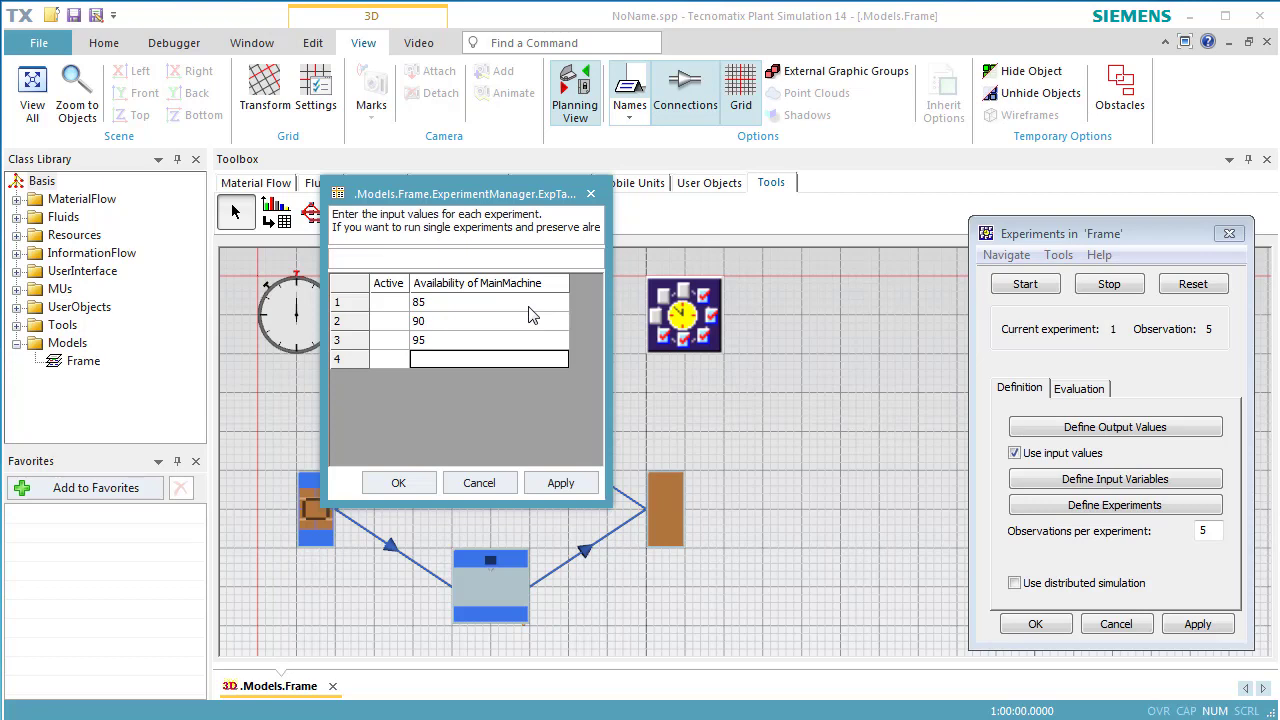
click(558, 490)
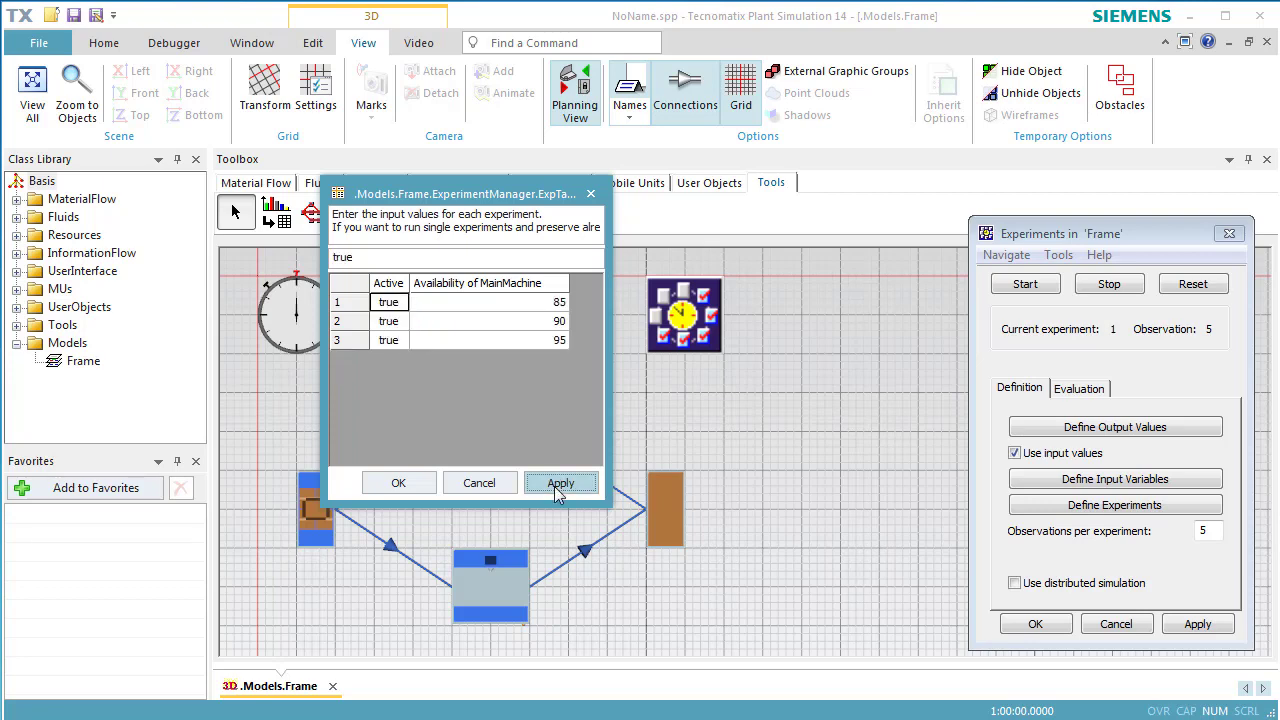
click(398, 483)
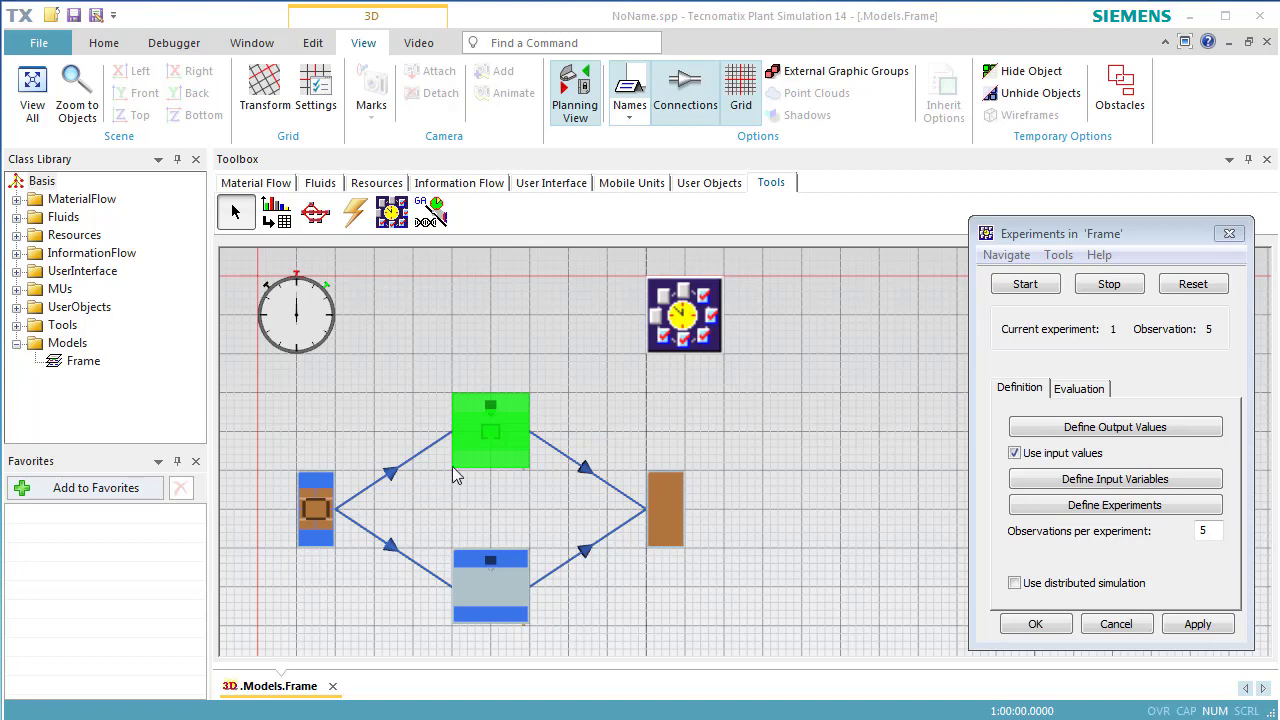
Reset and rerun the three experiments, then scroll the report to the utilization min-max box plots.
click(1172, 288)
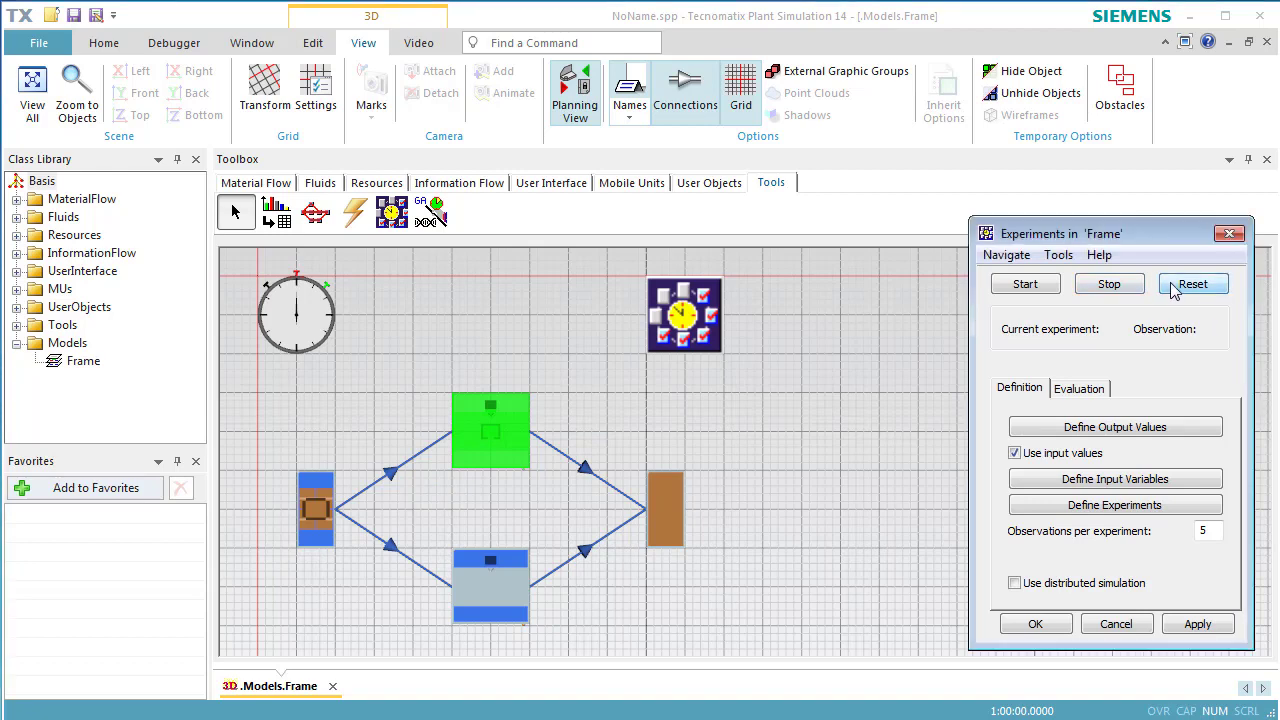
click(1030, 286)
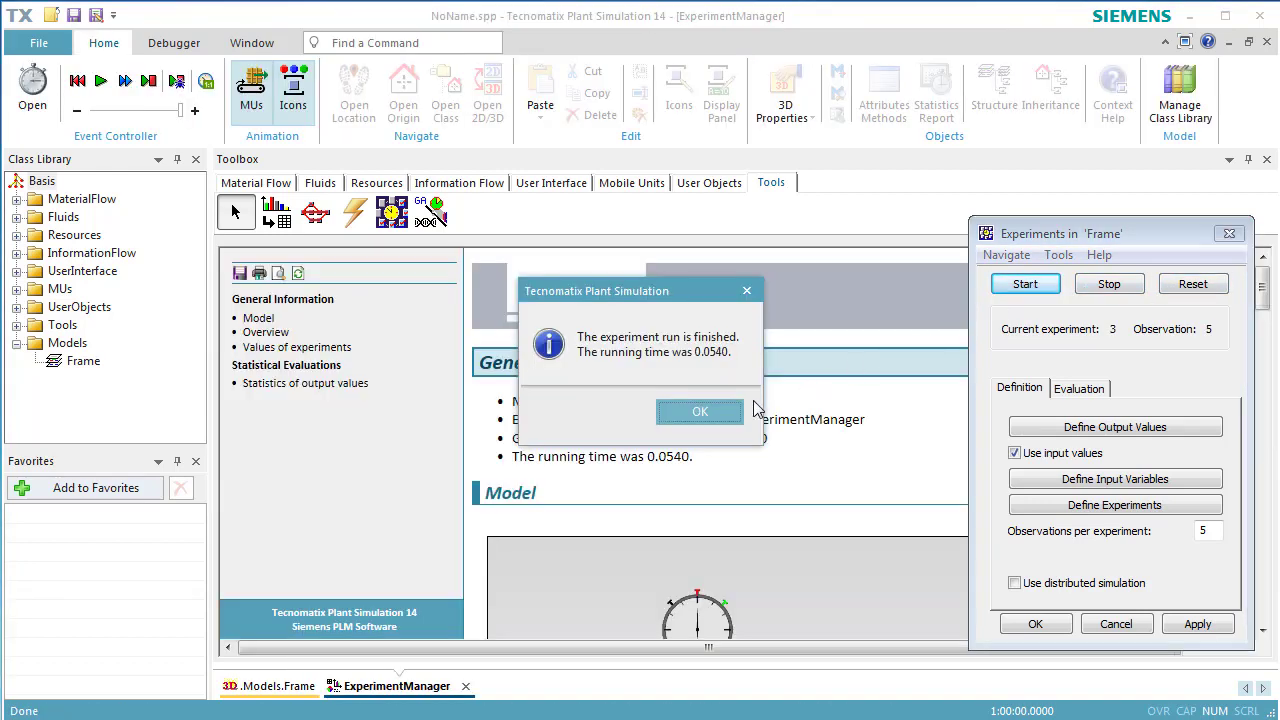
click(700, 412)
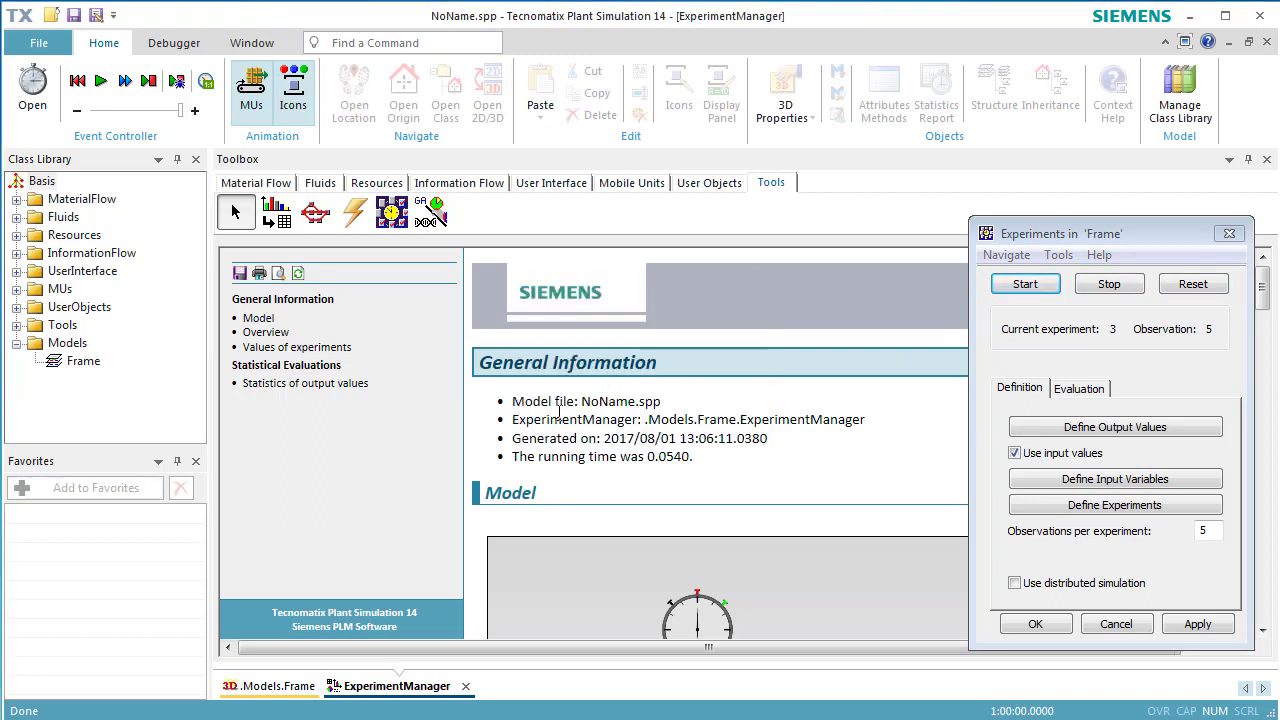
click(358, 390)
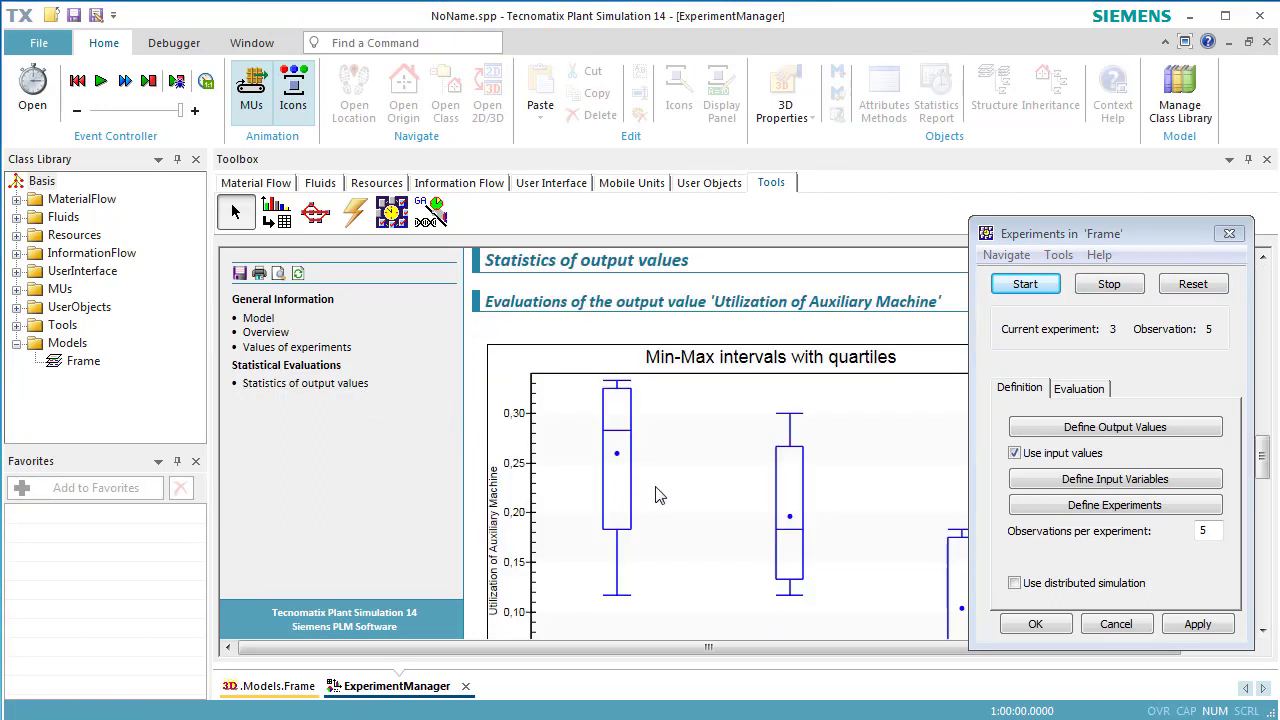
scroll(660, 496, down, 1)
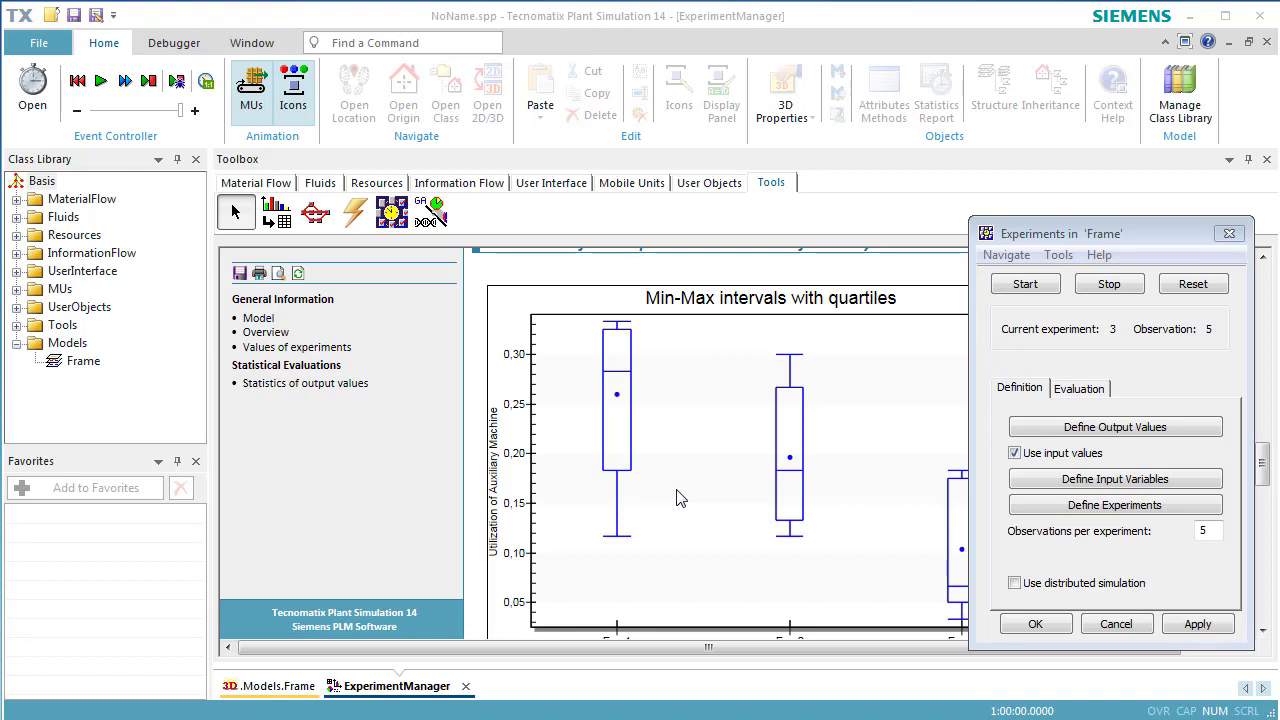
drag(1152, 241, 1168, 237)
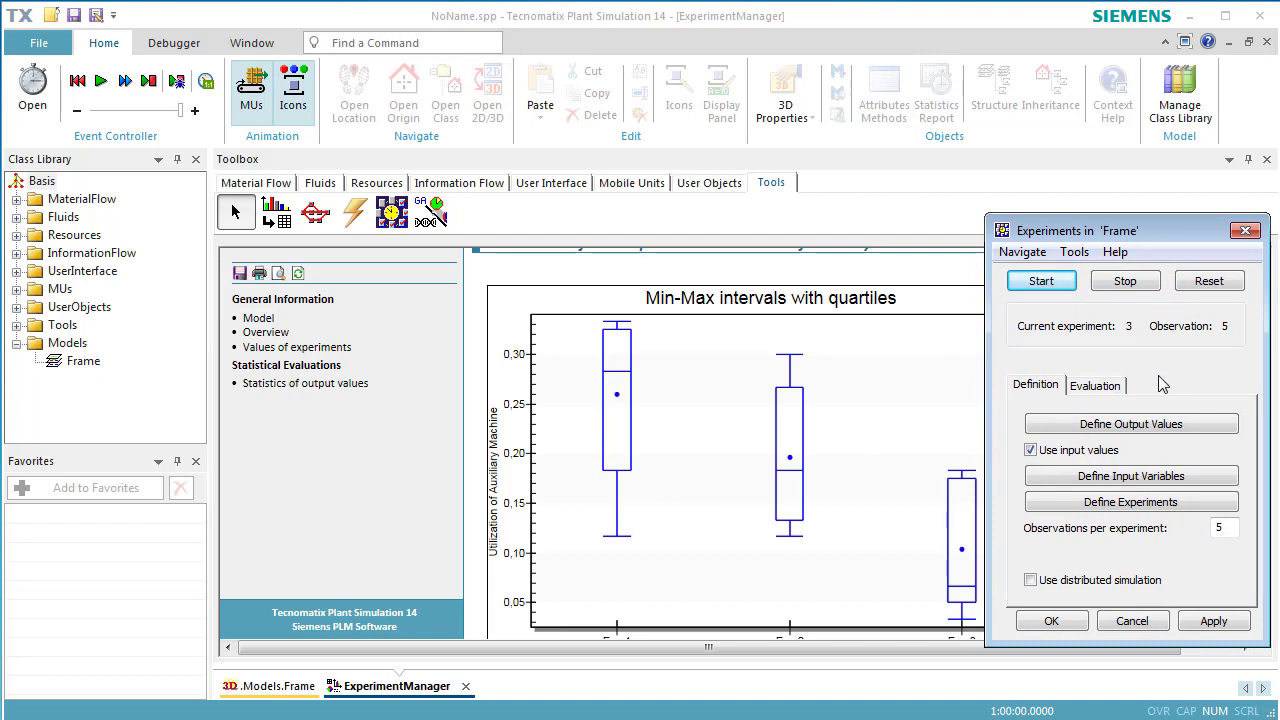
Show the output values chart with Confidence intervals, then close the chart and the report.
click(1117, 386)
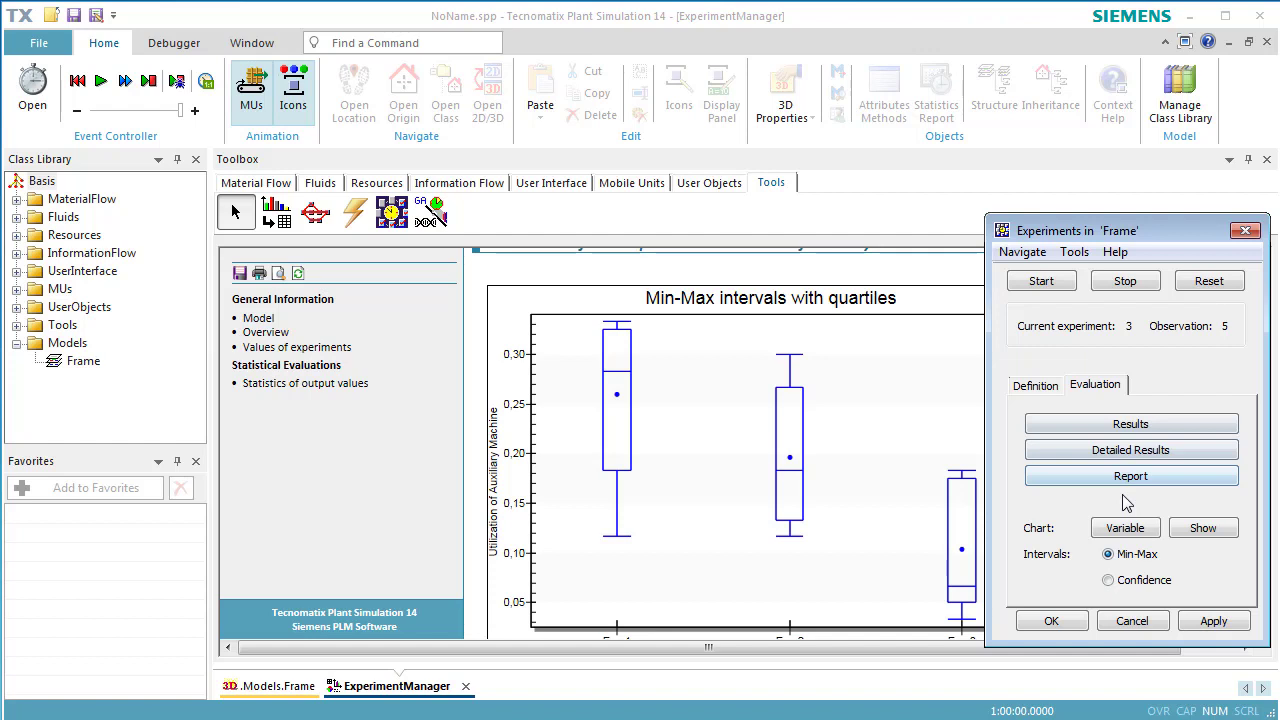
click(1109, 581)
click(1204, 528)
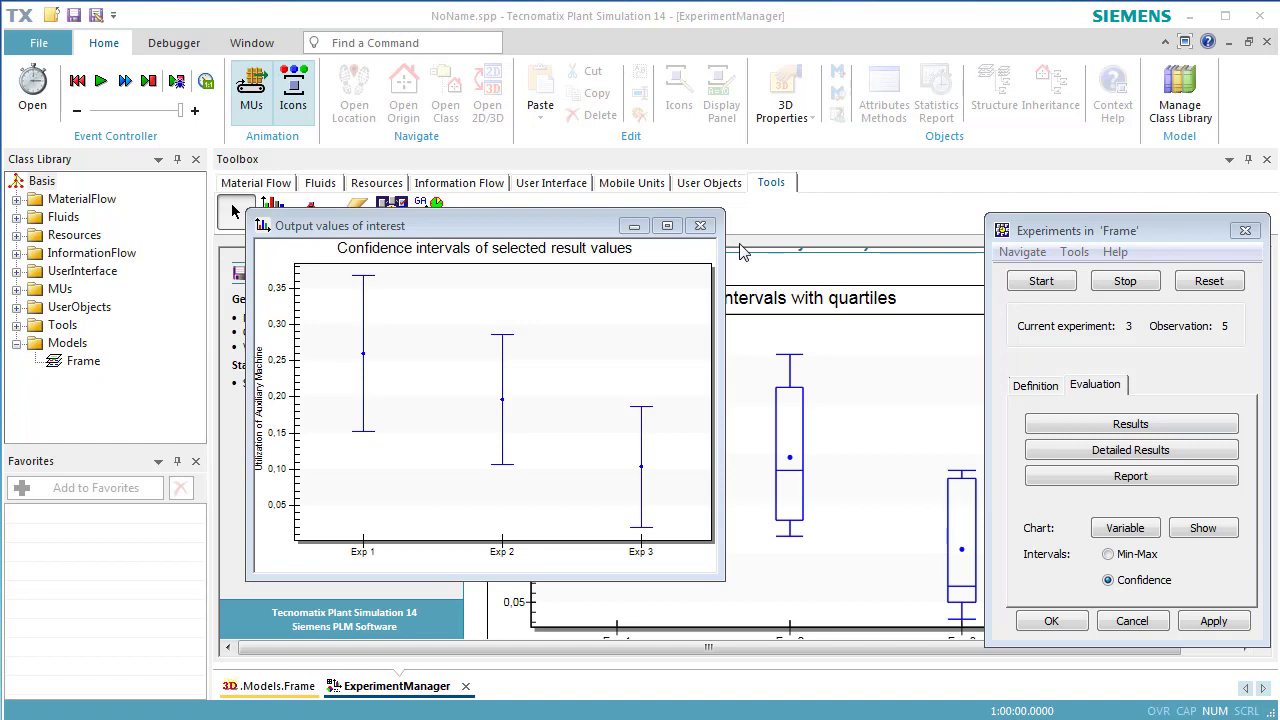
click(700, 225)
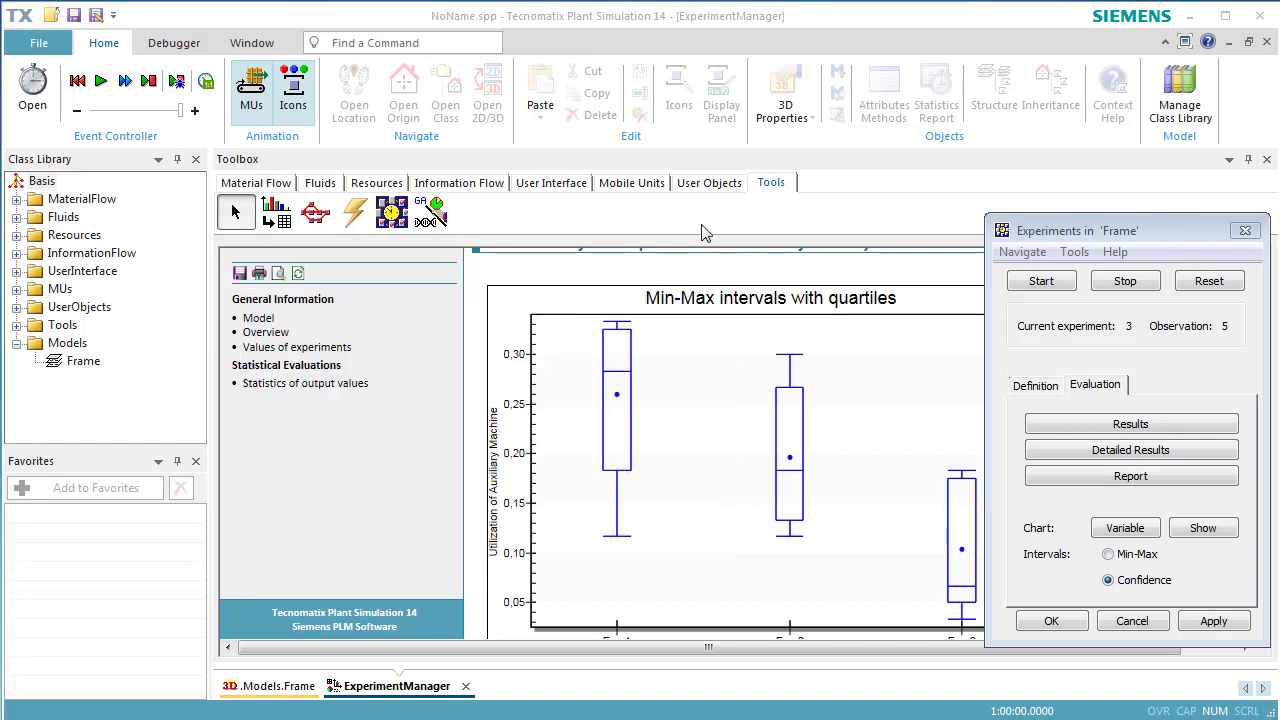
click(1266, 43)
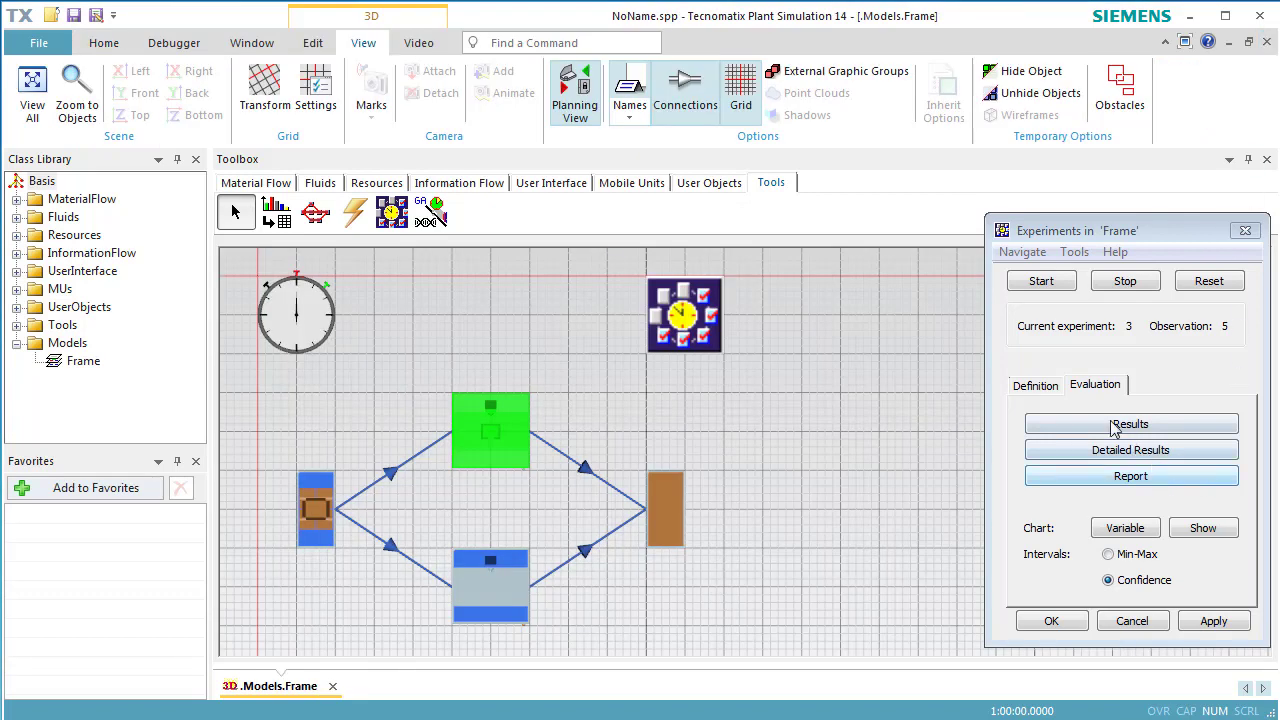
Set Observations per experiment to 50, apply, then reset and rerun all experiments.
click(1048, 386)
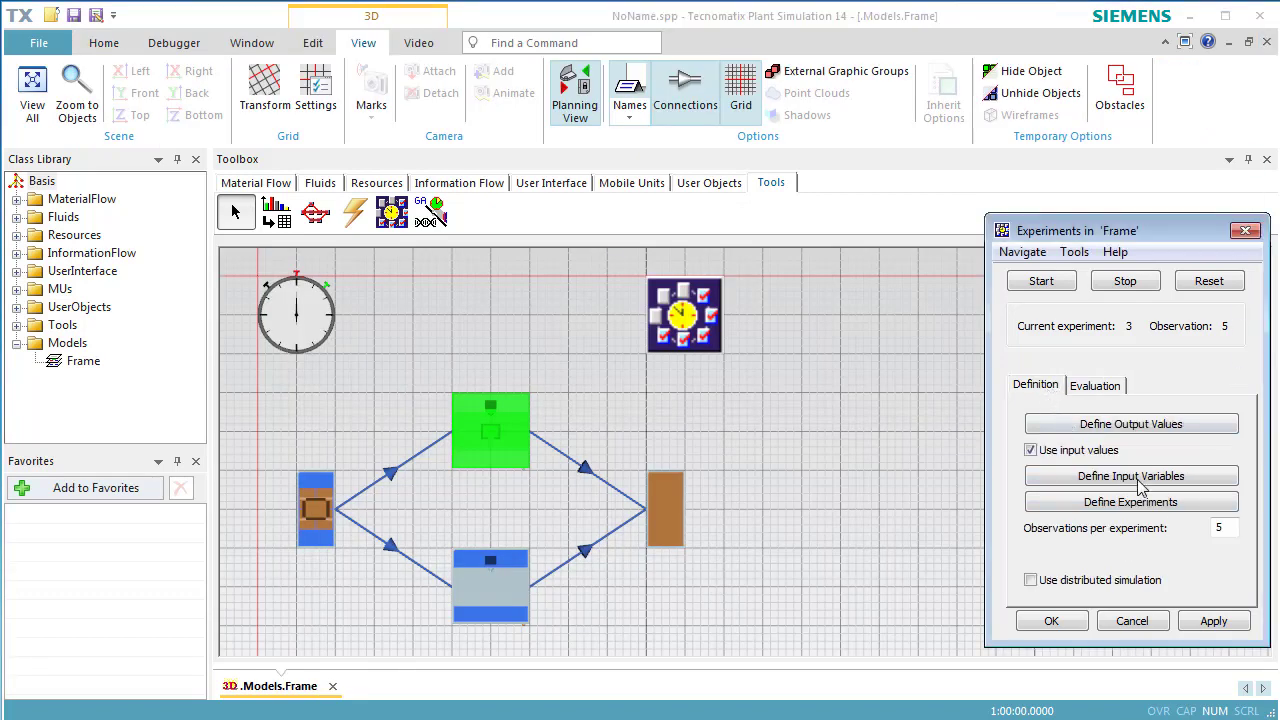
click(1229, 527)
text(0)
click(1228, 622)
click(1192, 286)
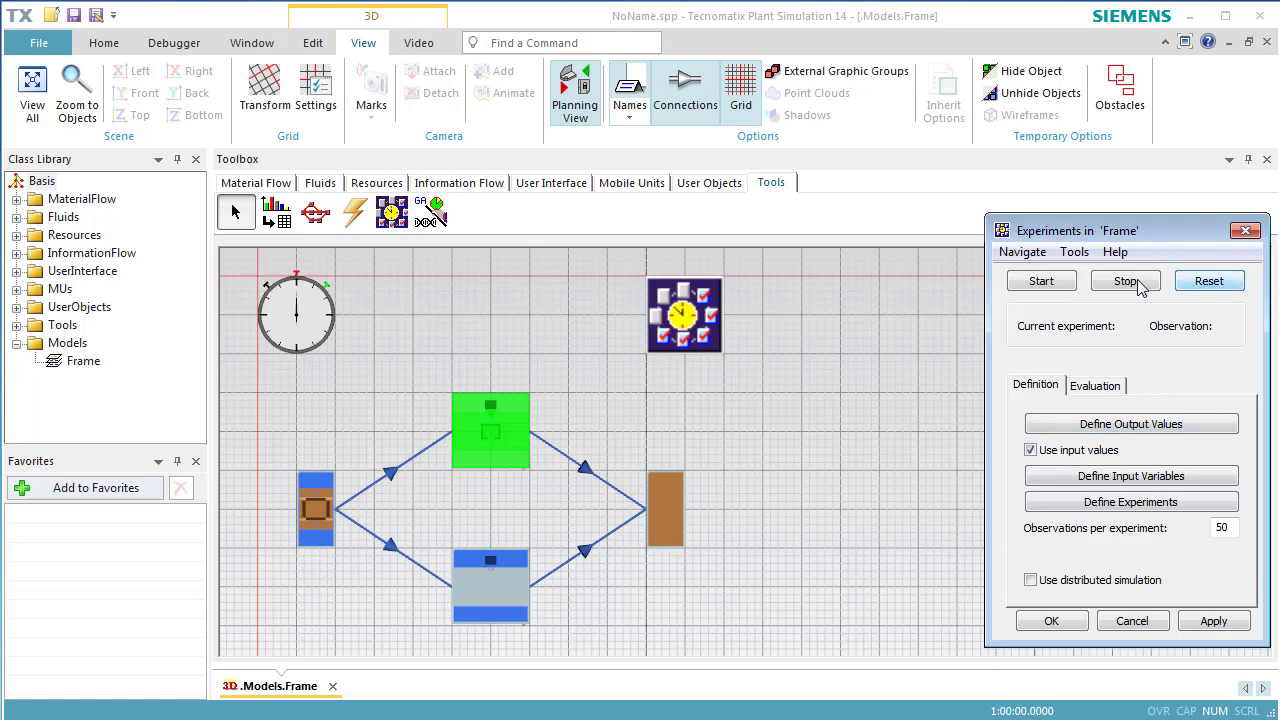
click(1042, 281)
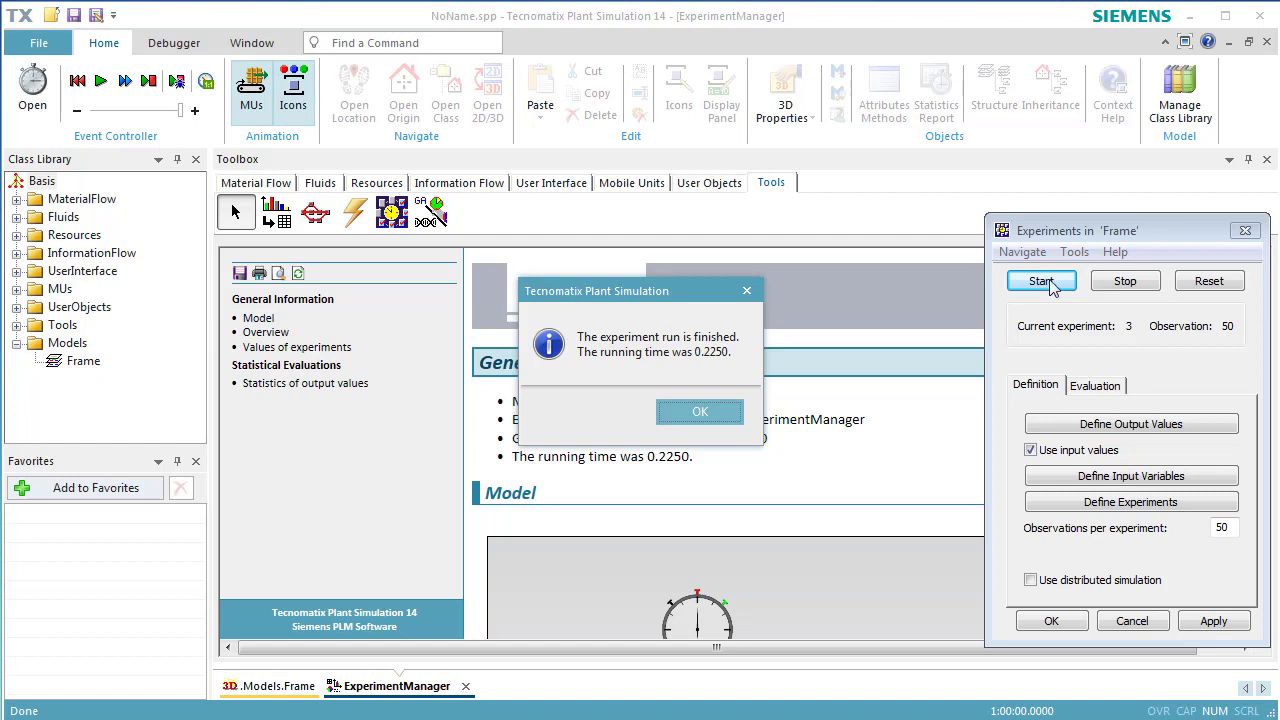
Open Statistics of output values, show the Min-Max utilization chart, then switch it to Confidence intervals.
click(702, 416)
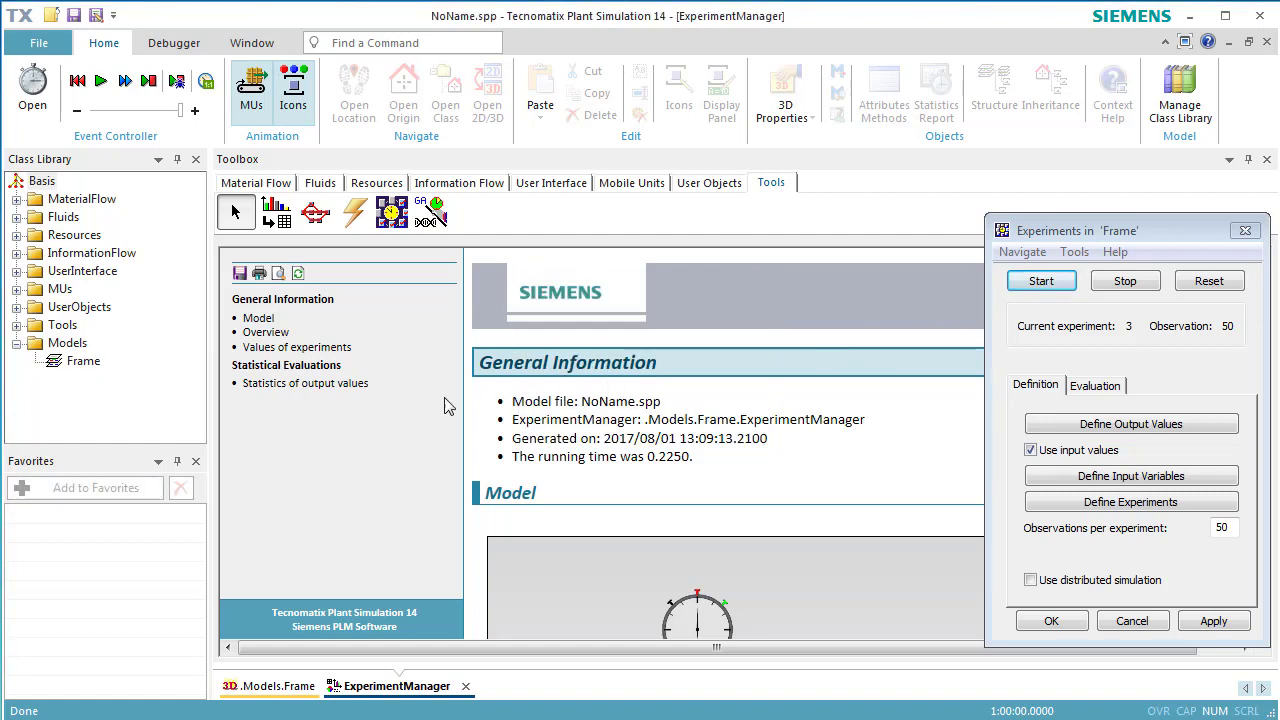
click(354, 388)
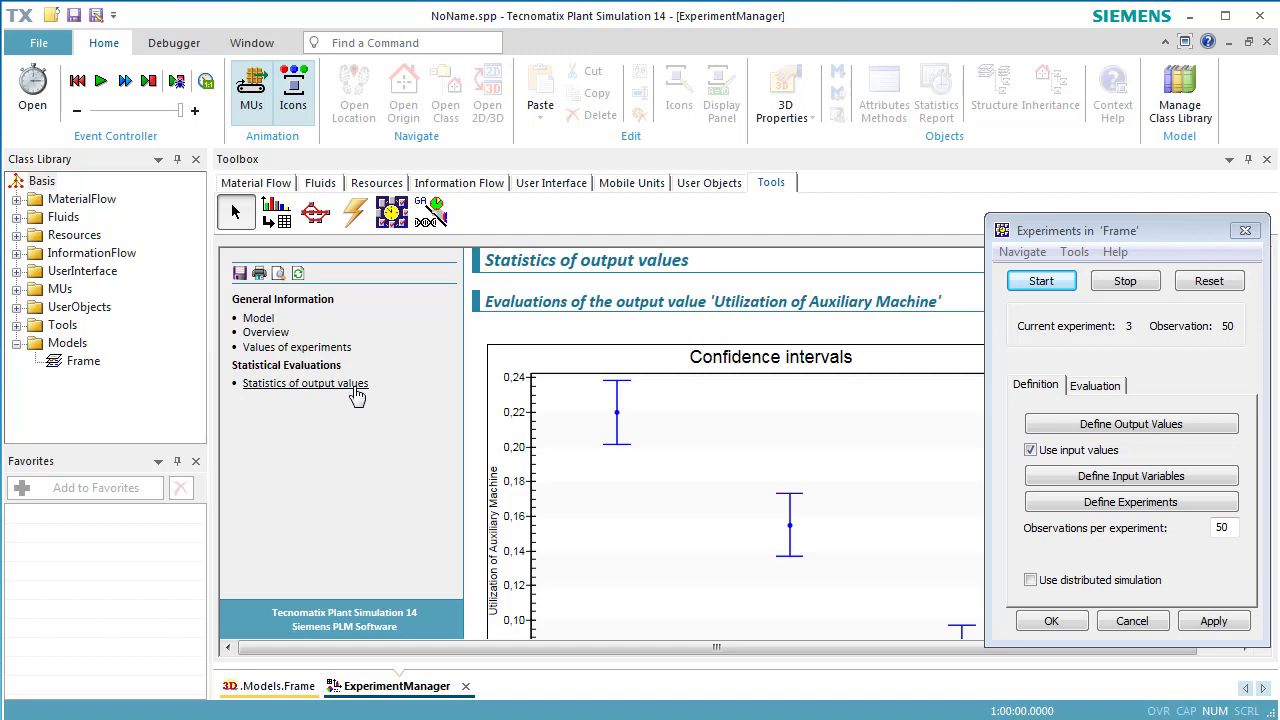
click(1087, 391)
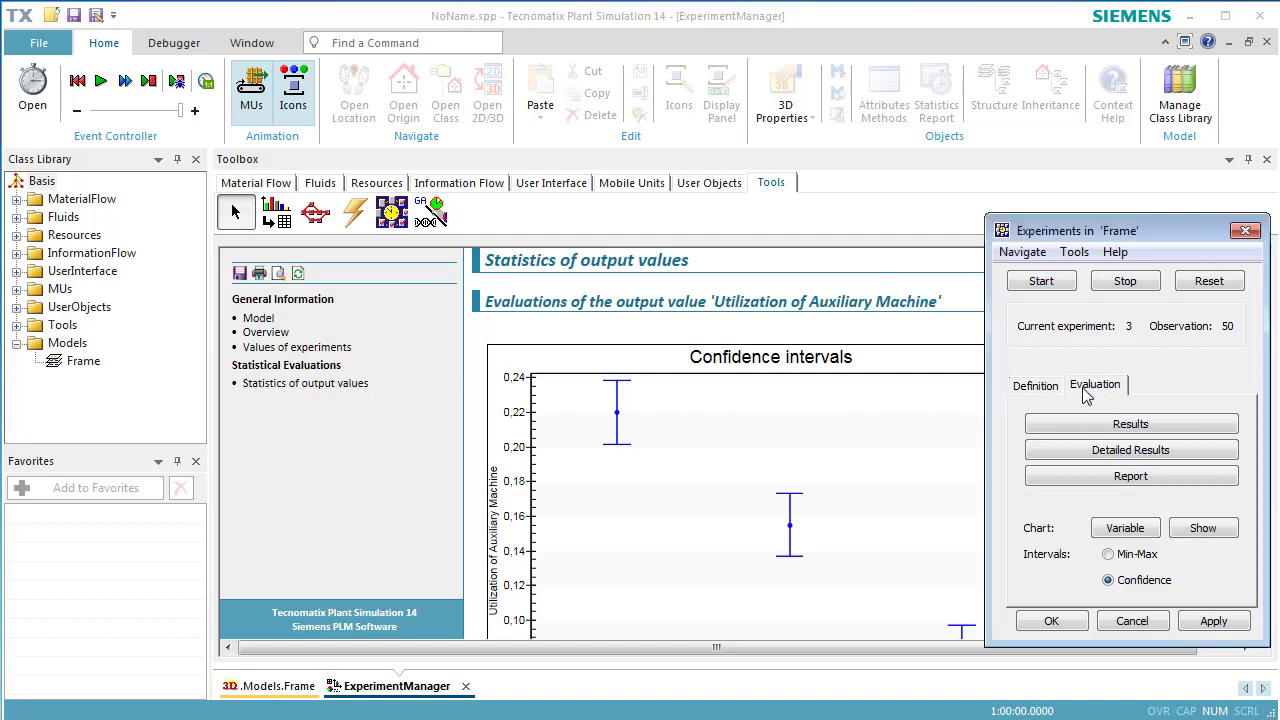
click(1125, 557)
click(1206, 532)
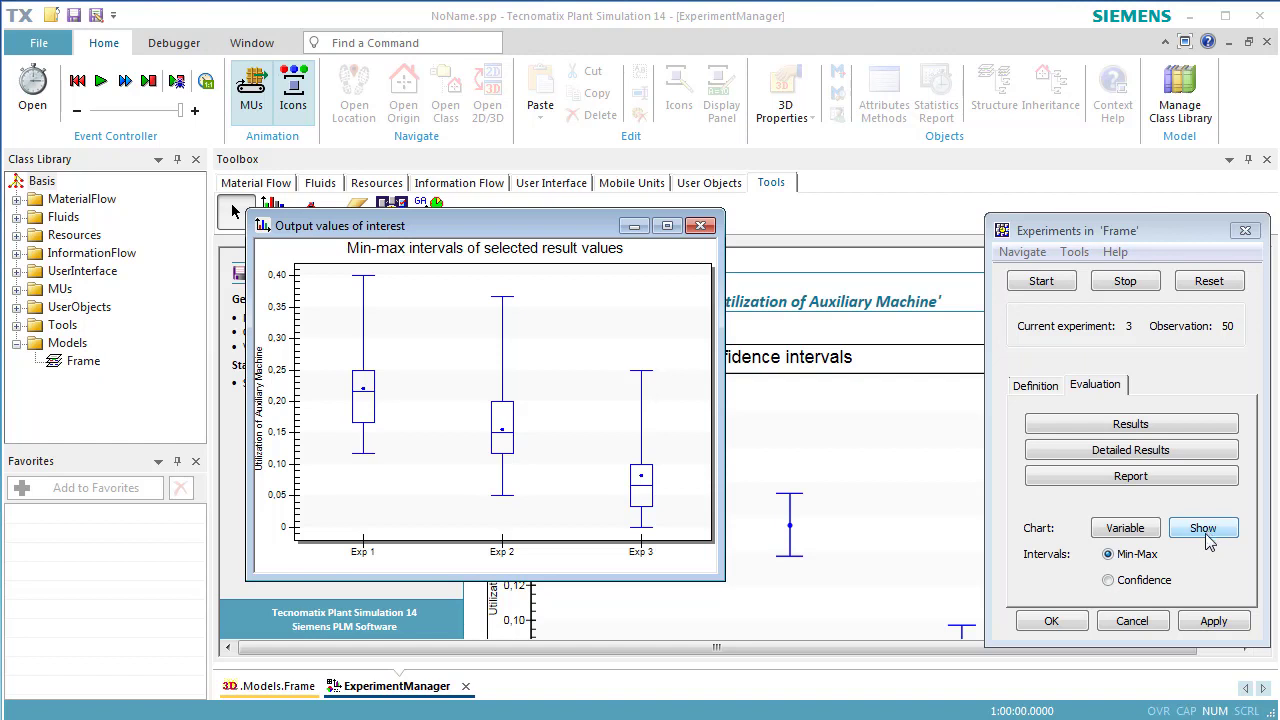
click(1155, 585)
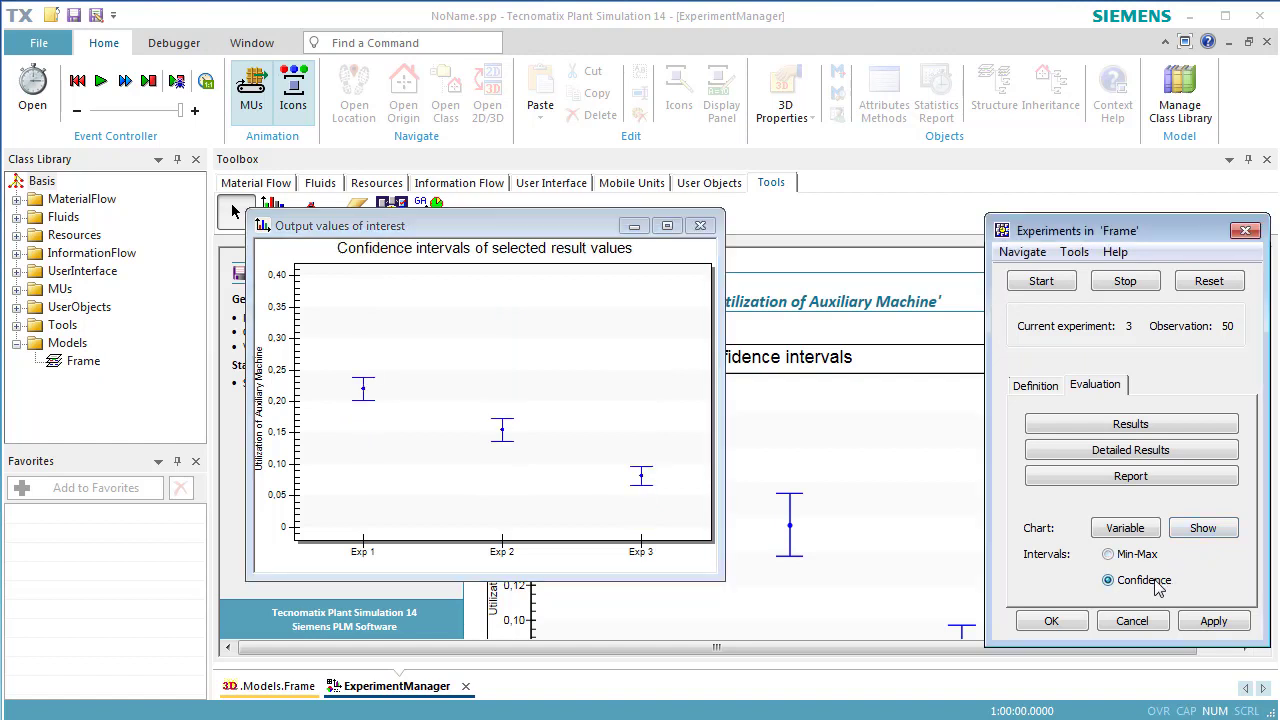